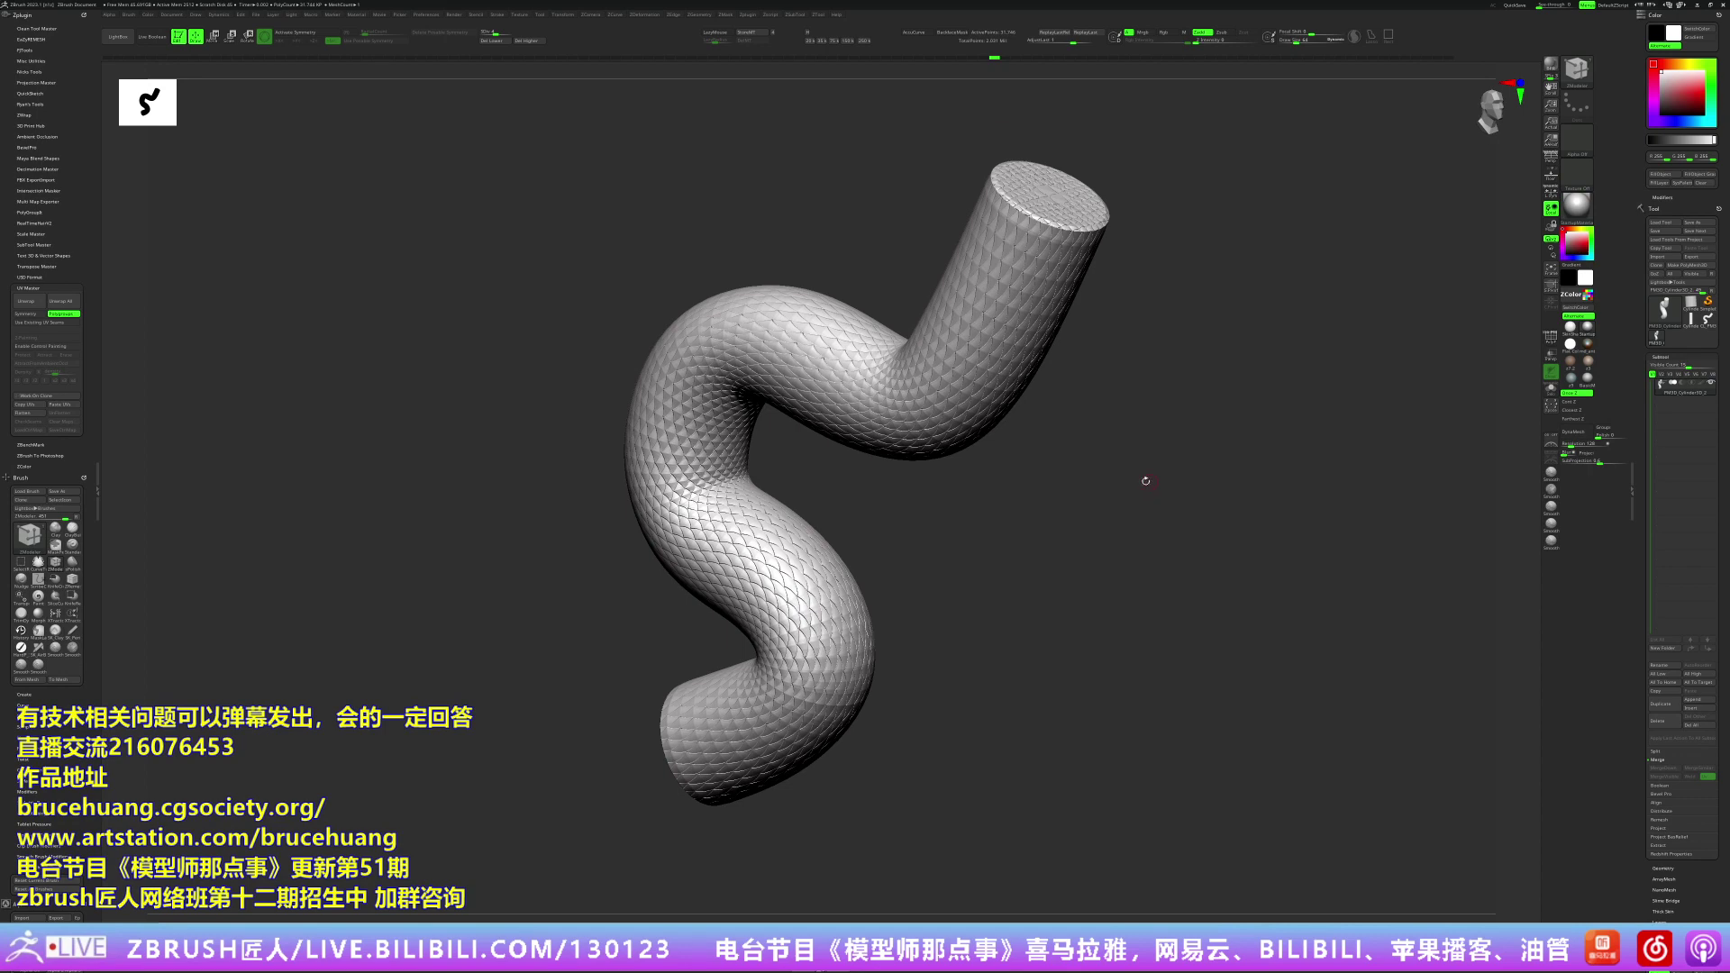
Step: Orbit the scaled tube and drop it to its lowest subdivision level with Shift+D
mouse_move(1145, 480)
mouse_down()
mouse_move(1164, 505)
mouse_move(1002, 442)
mouse_up()
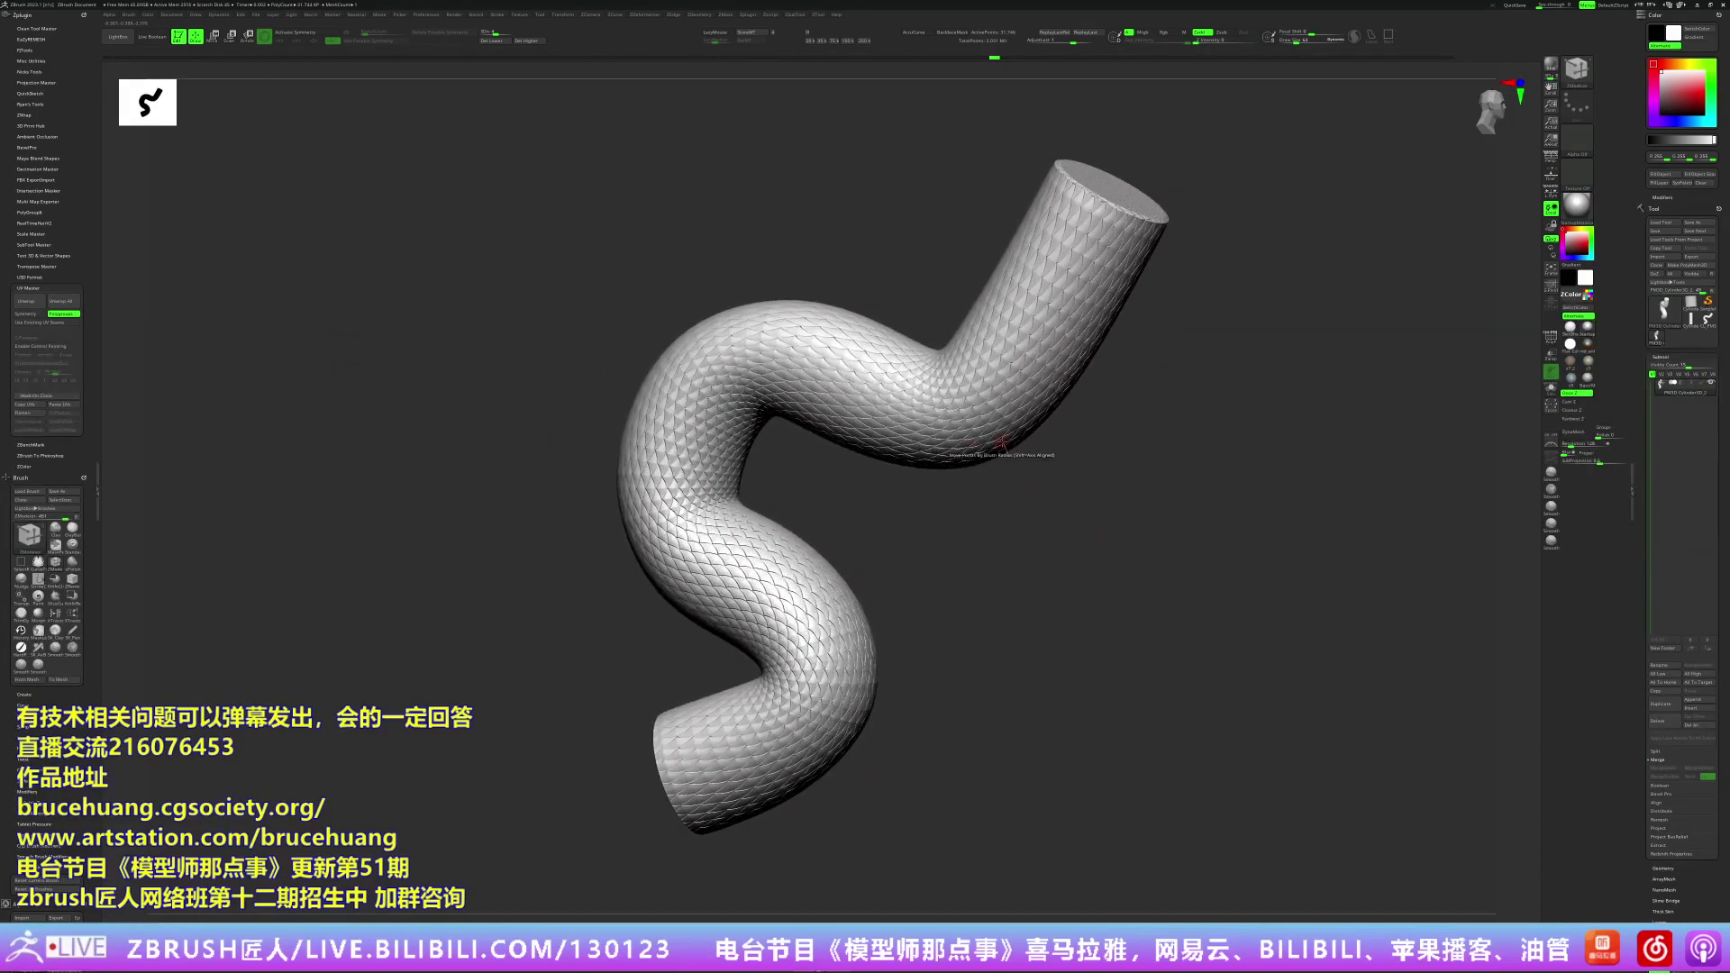
drag(1082, 613, 723, 669)
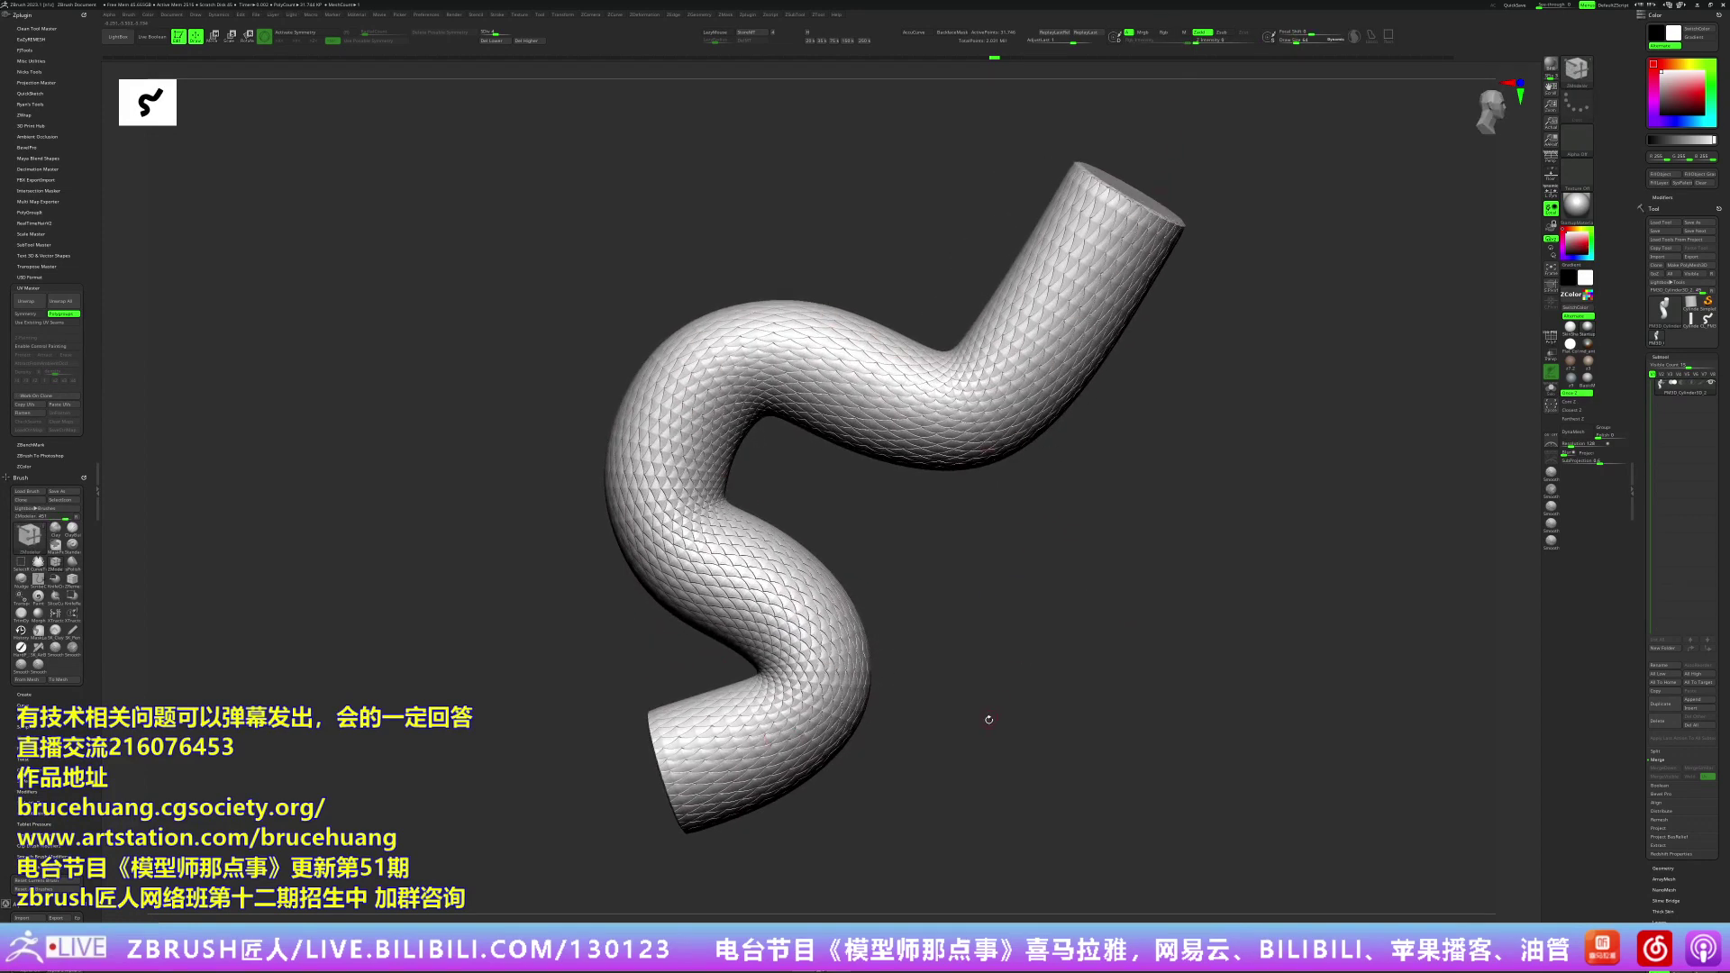
mouse_move(989, 719)
mouse_down()
mouse_move(1049, 641)
mouse_move(970, 683)
mouse_up()
key(shift+d)
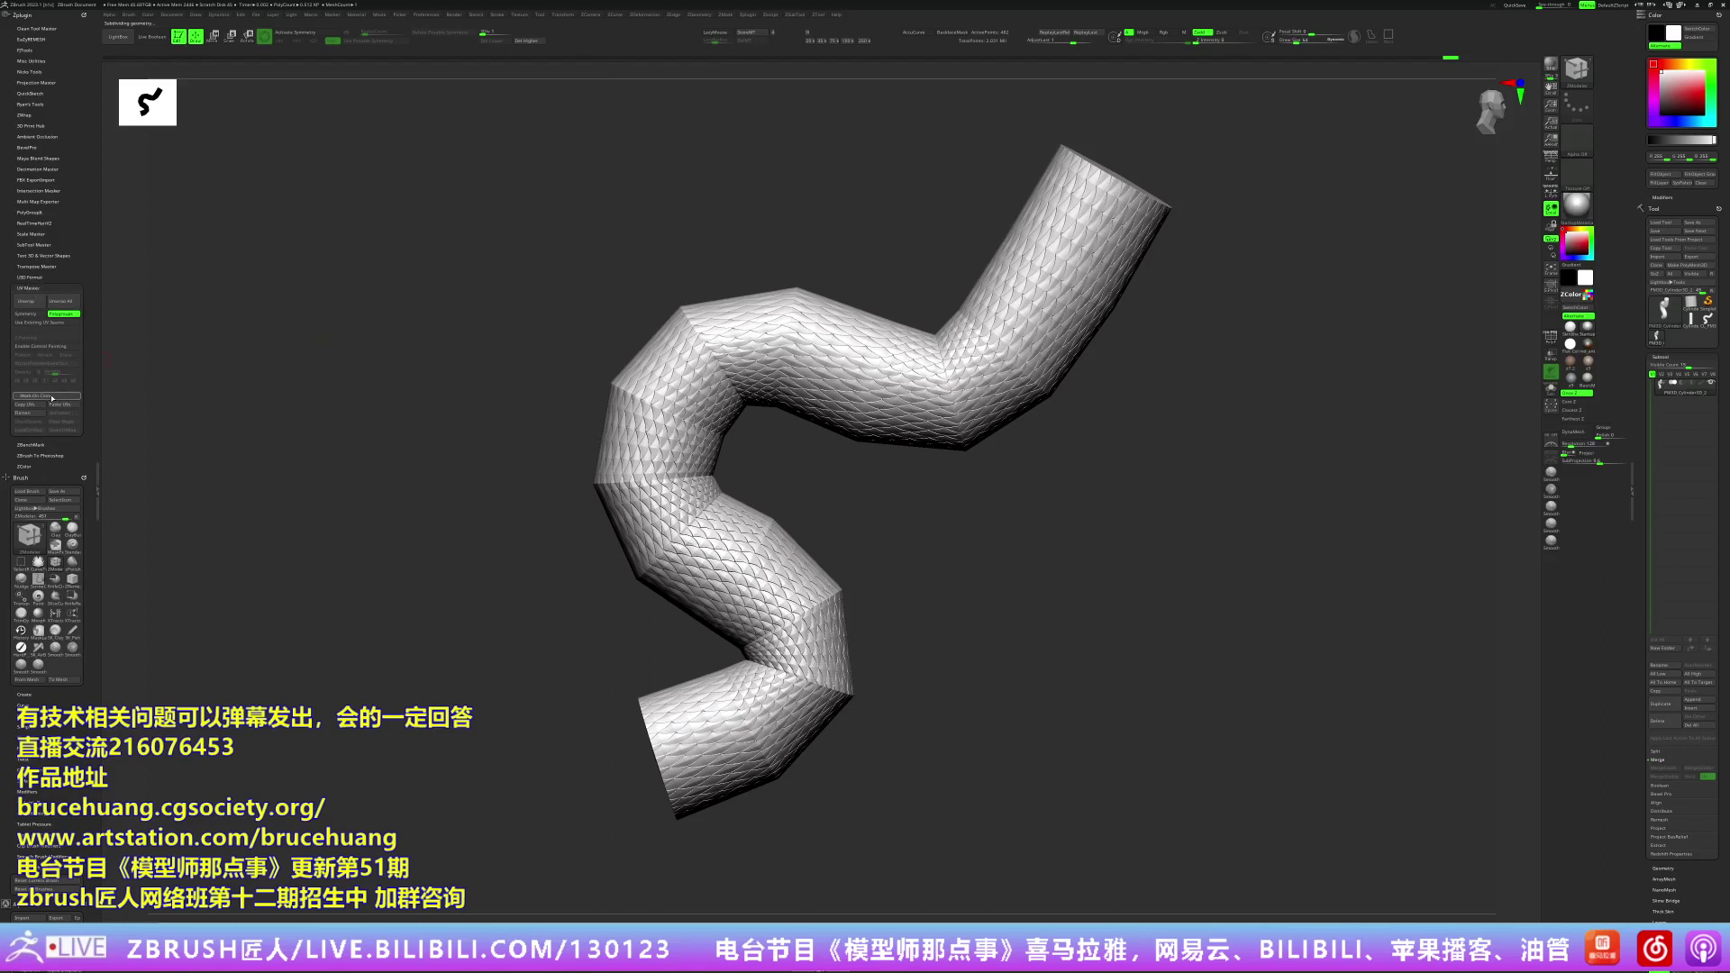
Step: Make a UV Master working clone of the tube and flatten it into its pink grid and discs
click(52, 397)
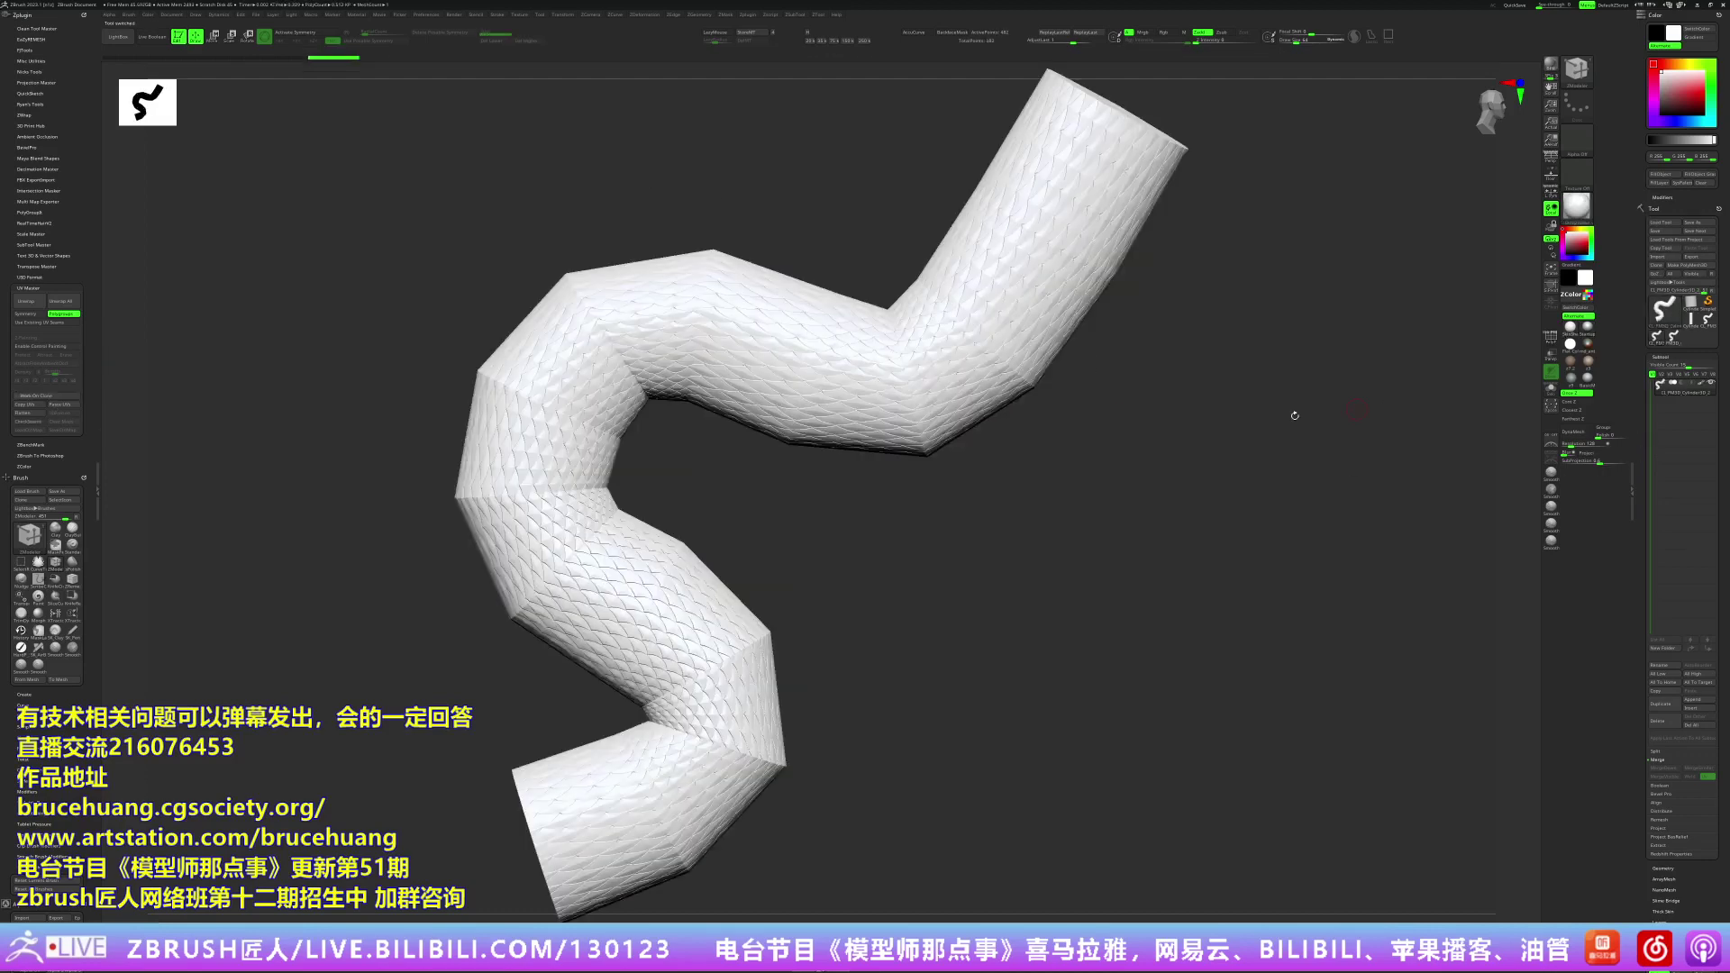
mouse_move(1044, 535)
mouse_down()
mouse_move(1029, 572)
mouse_move(1036, 540)
mouse_up()
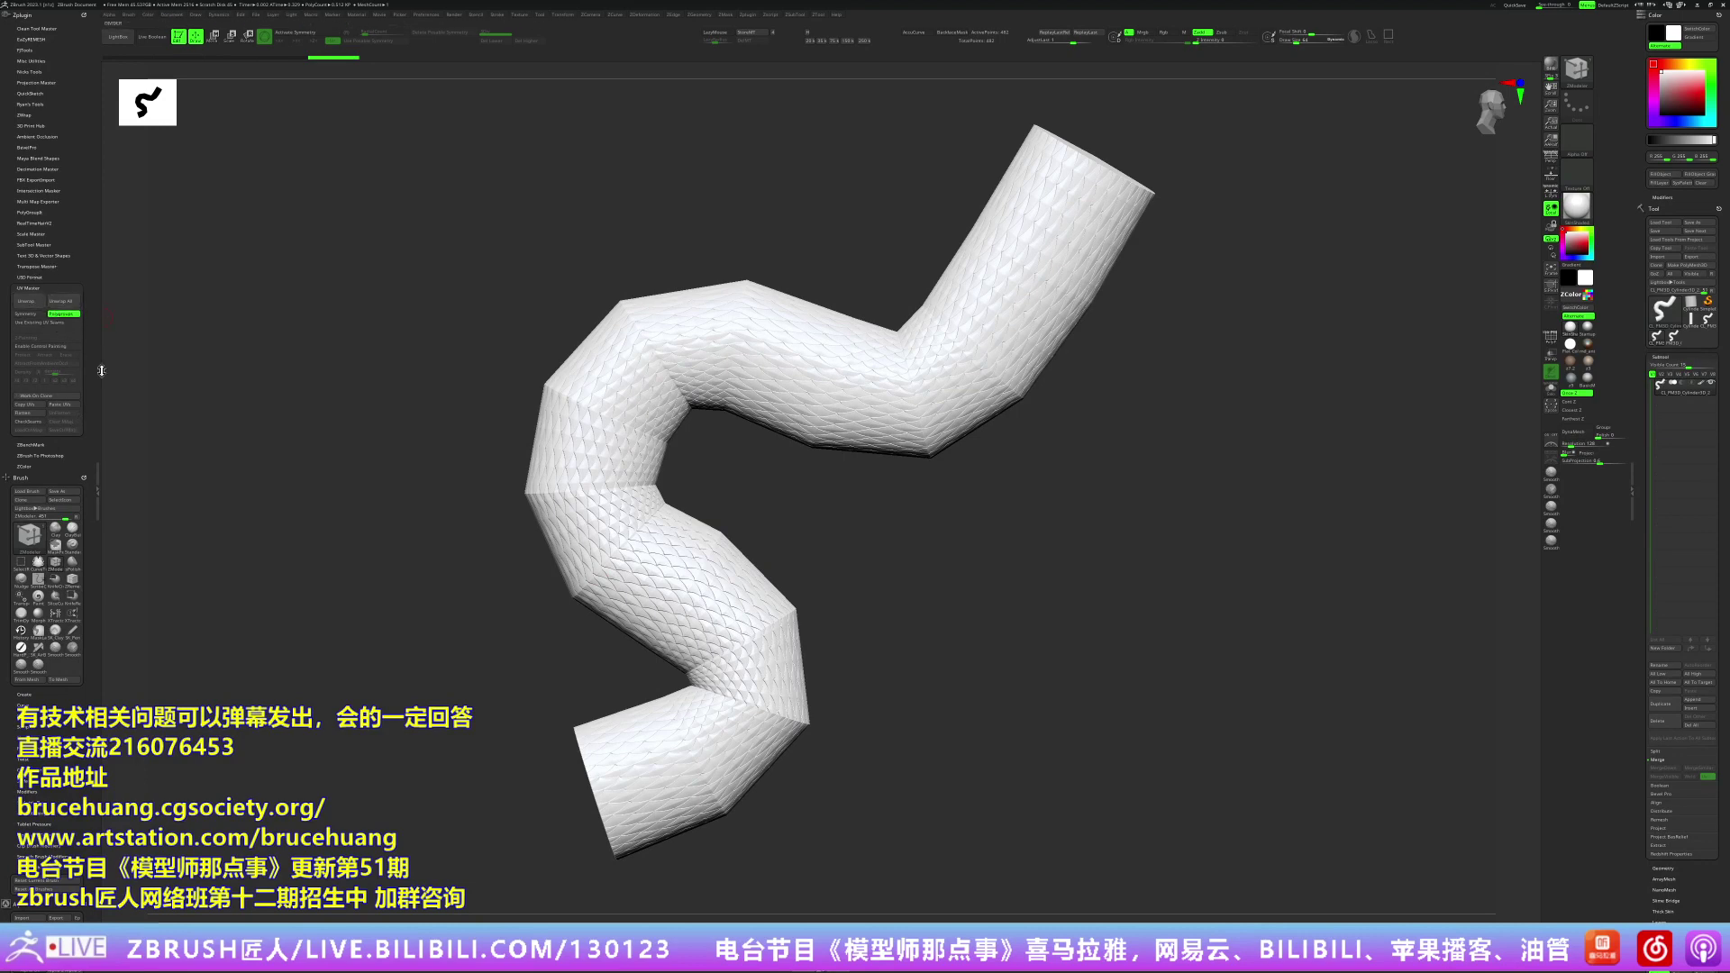
click(34, 413)
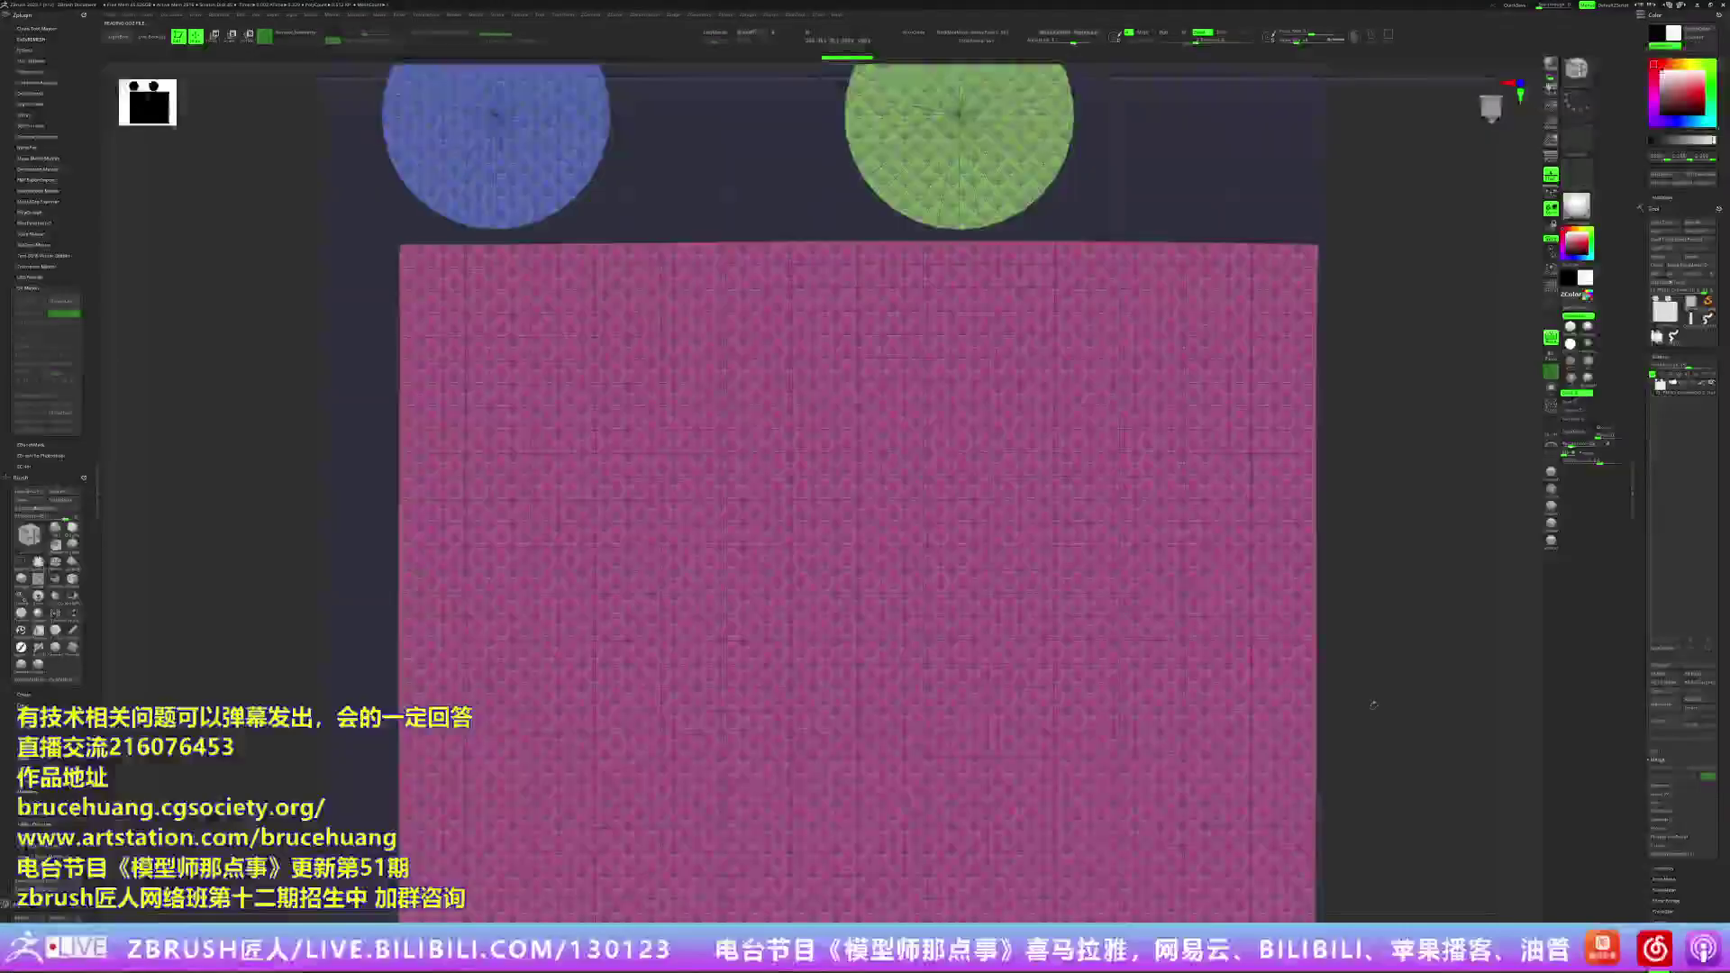
Step: Rotate the pink UV island 90° clockwise and scale it down with the Move gizmo
scroll(907, 573, down, 5)
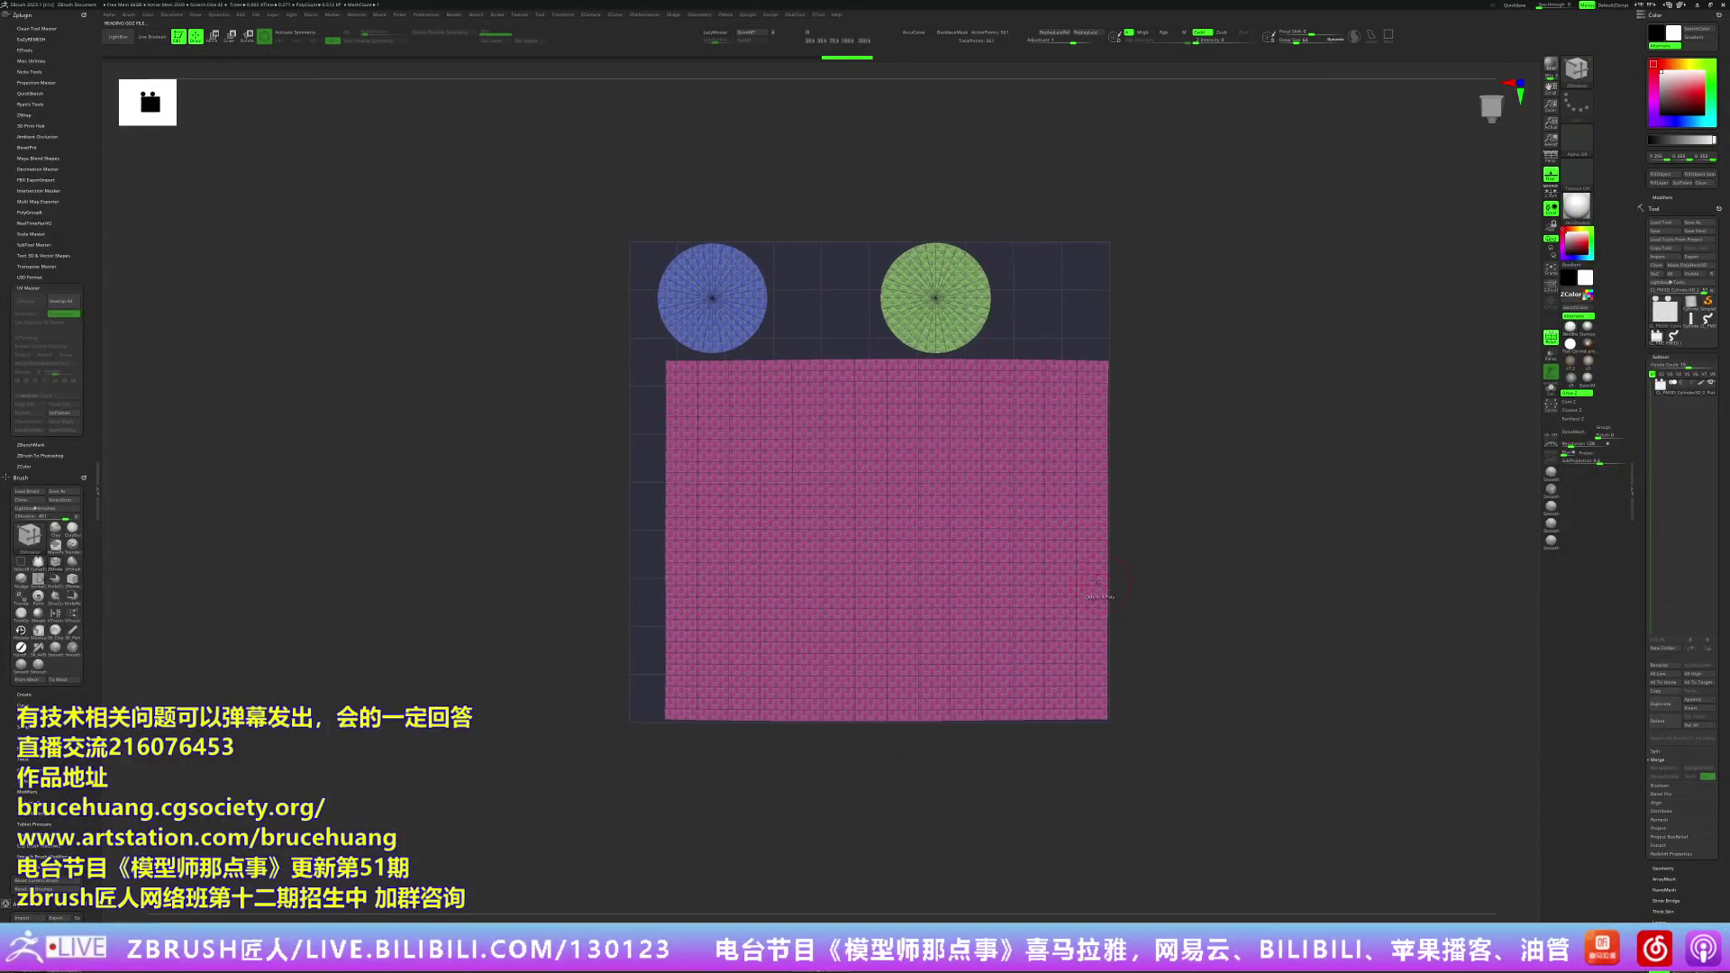
alt+drag(1189, 511, 1133, 461)
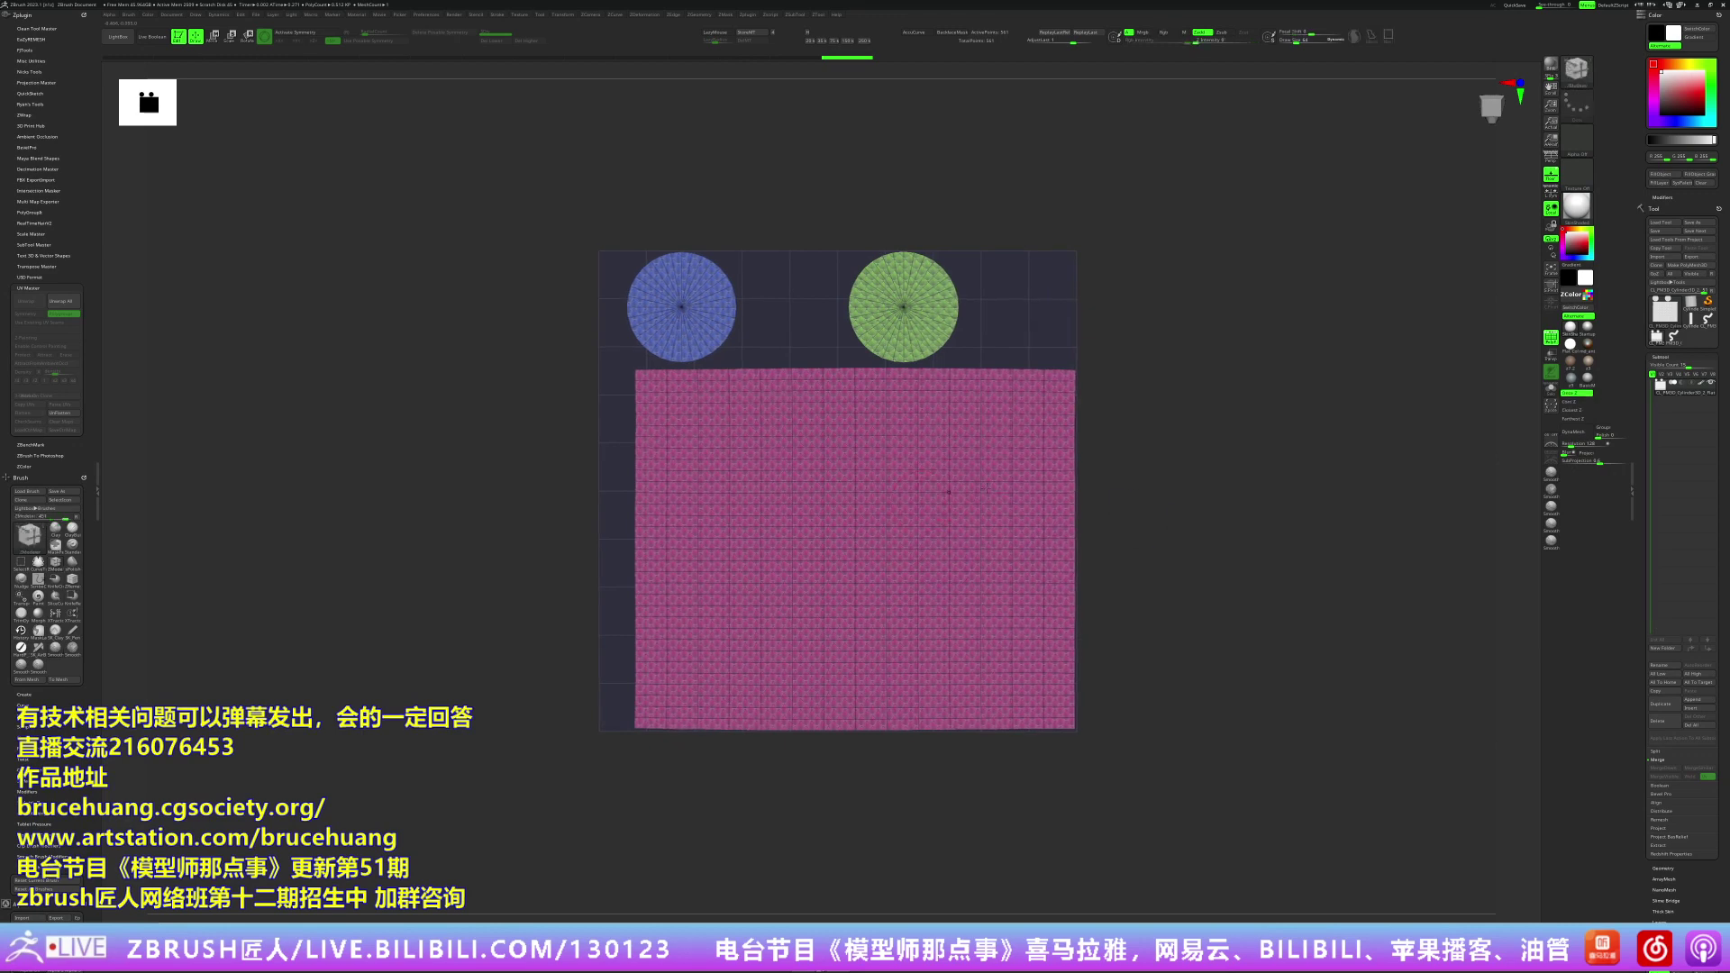
alt+drag(1087, 551, 1125, 545)
key(w)
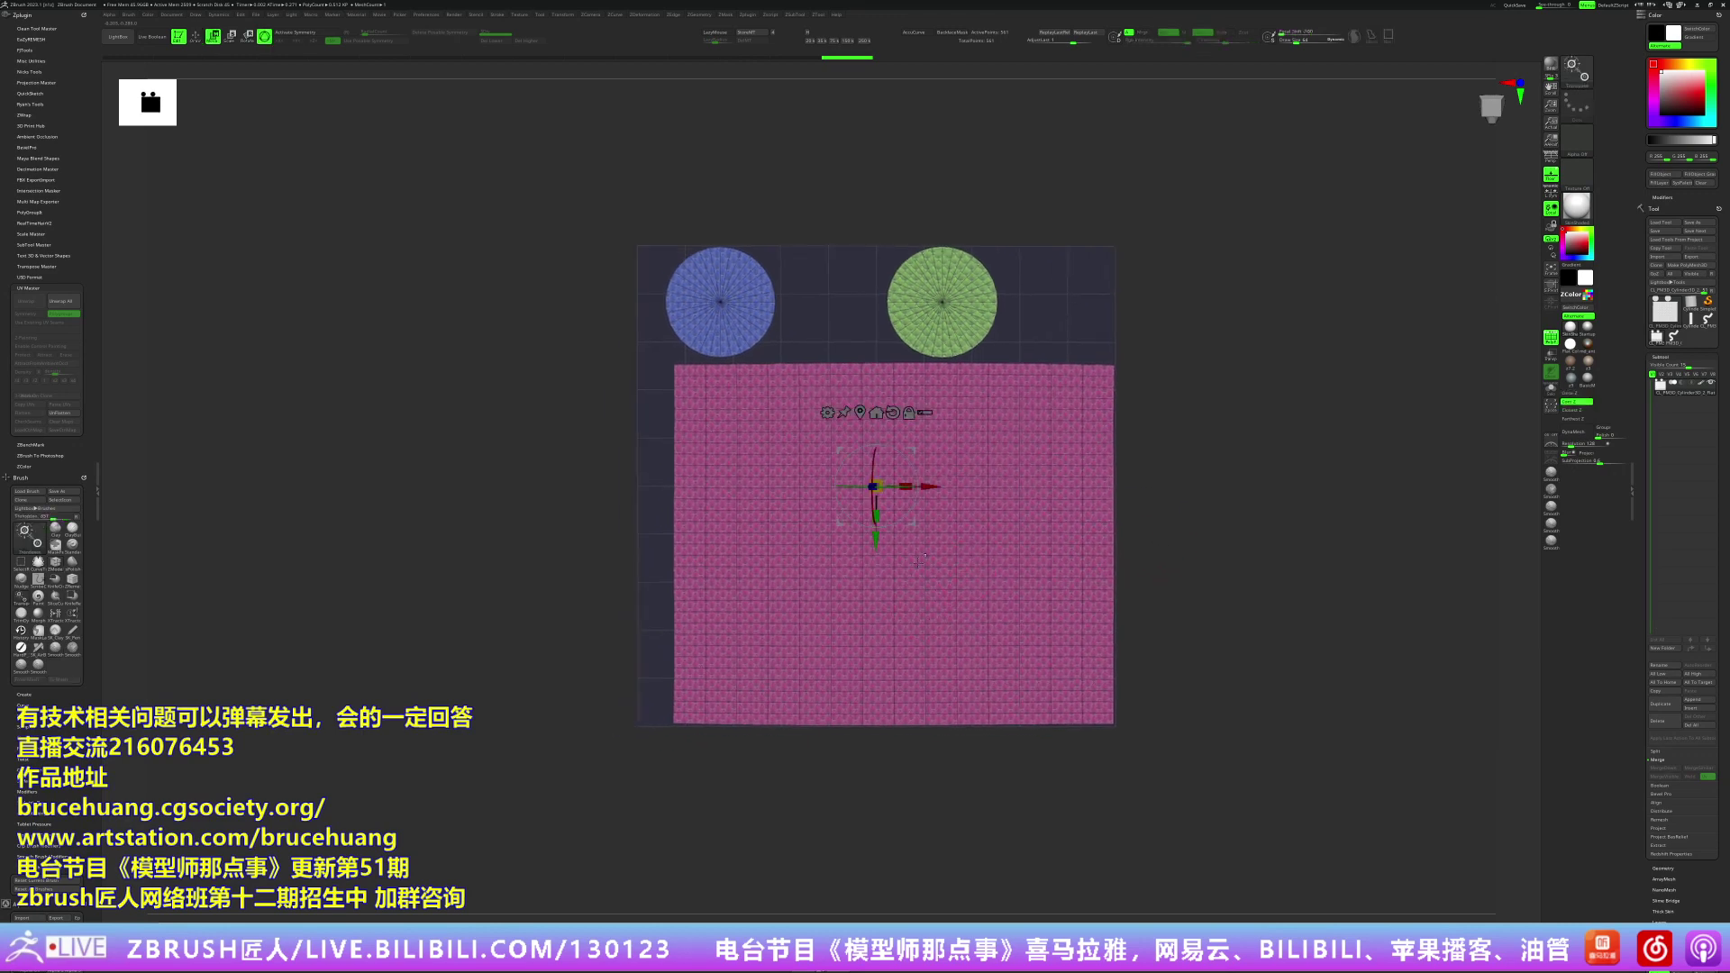
click(920, 562)
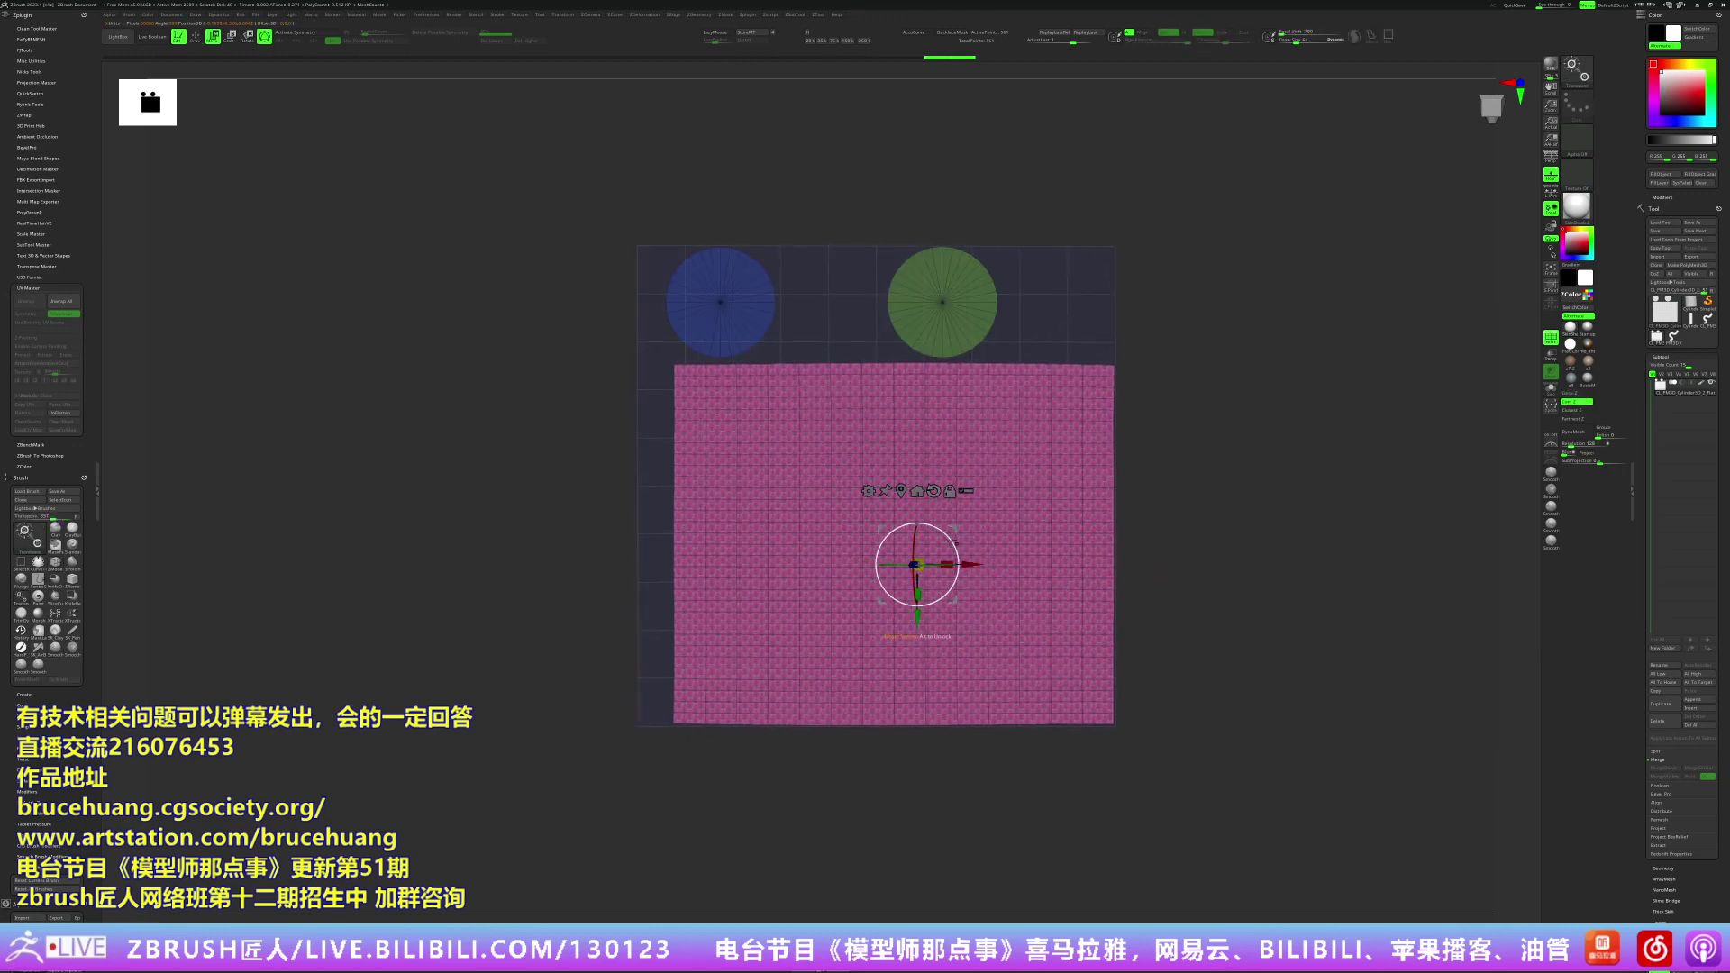
drag(954, 543, 936, 589)
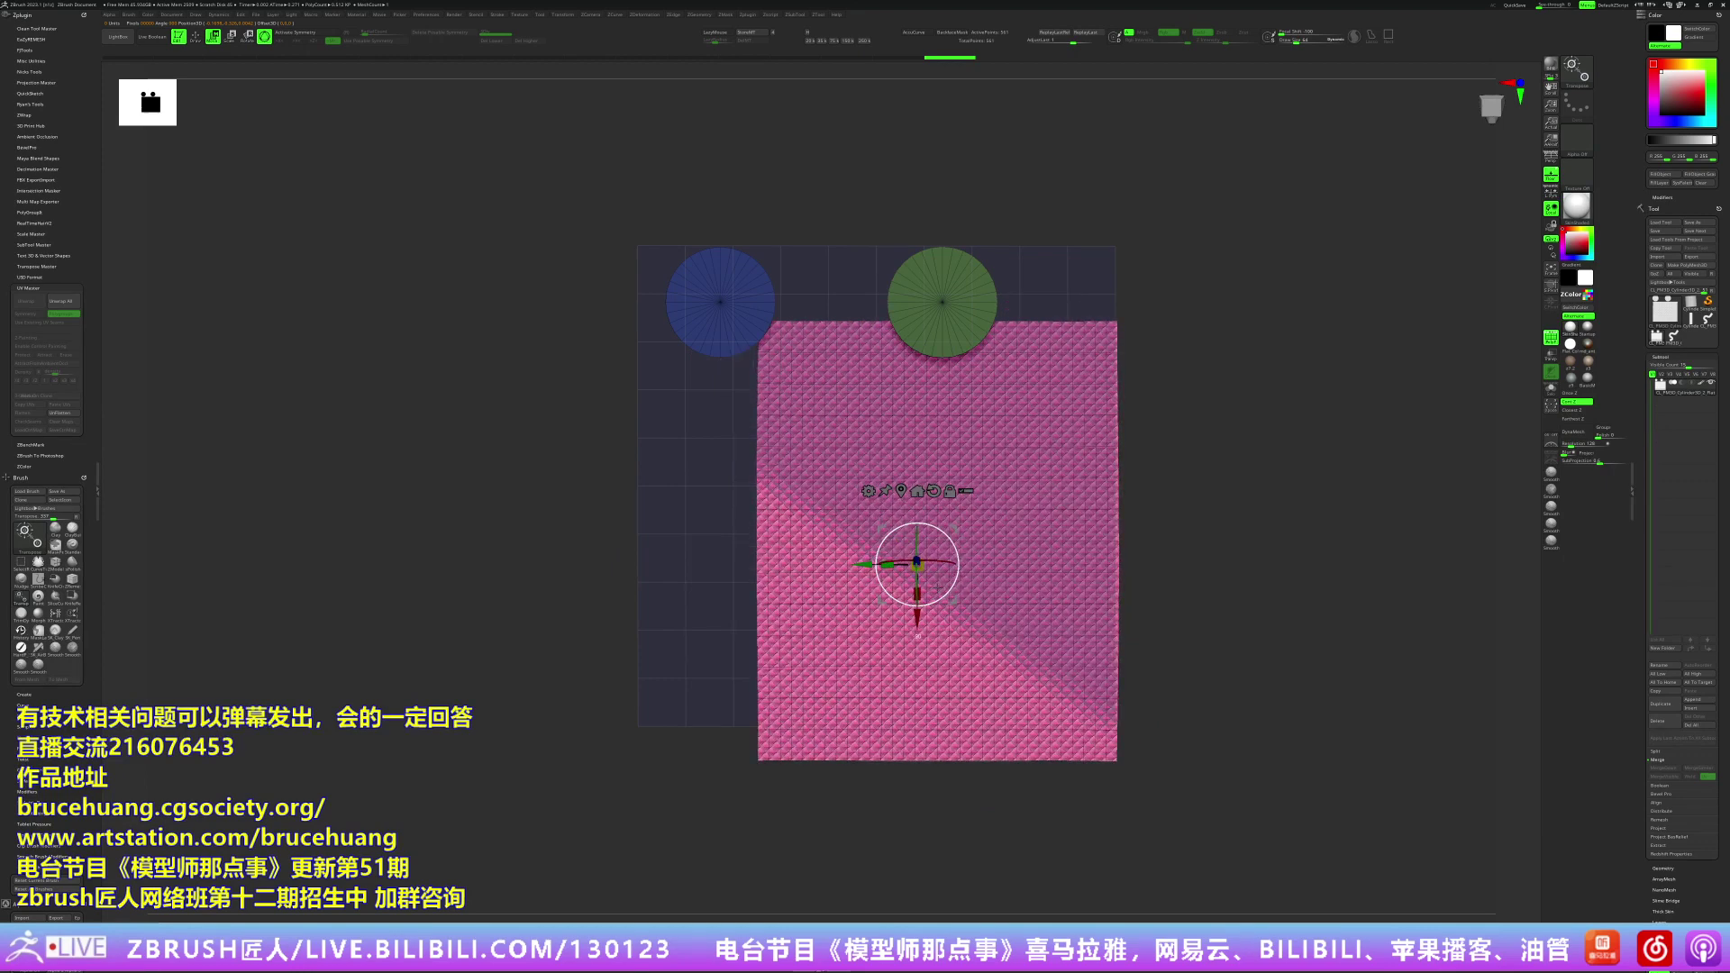
drag(917, 565, 910, 572)
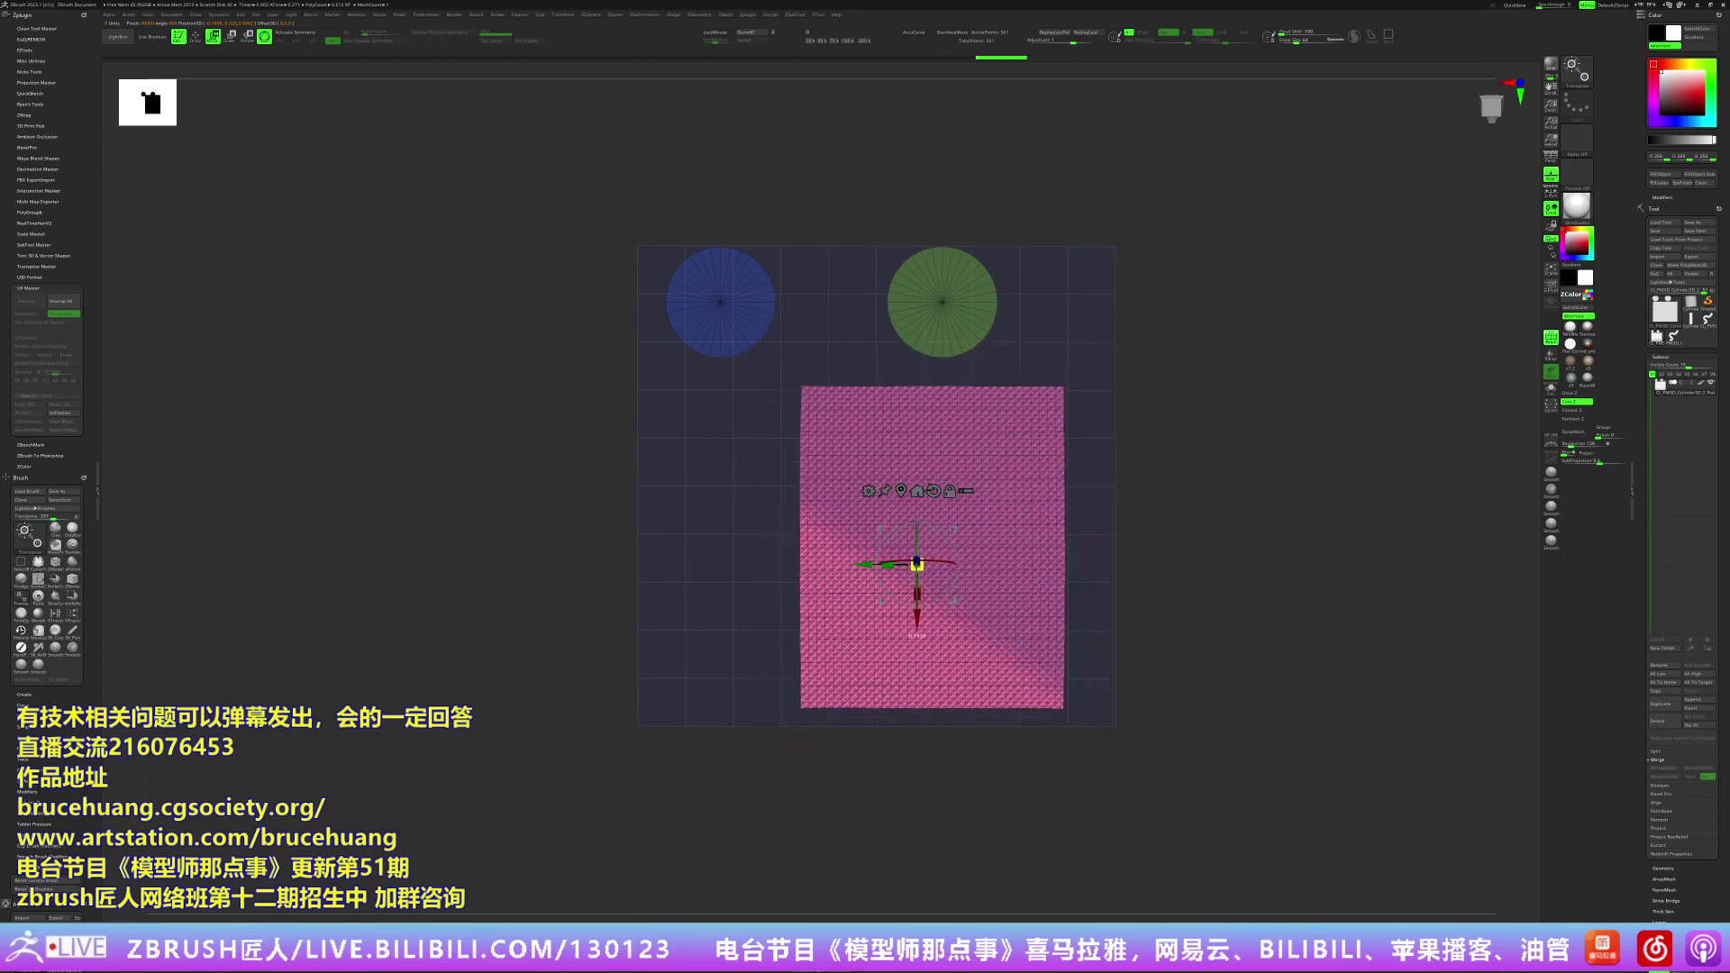
Step: Return to Draw mode and UnFlatten the clone back into its 3D tube
key(q)
drag(1108, 473, 755, 482)
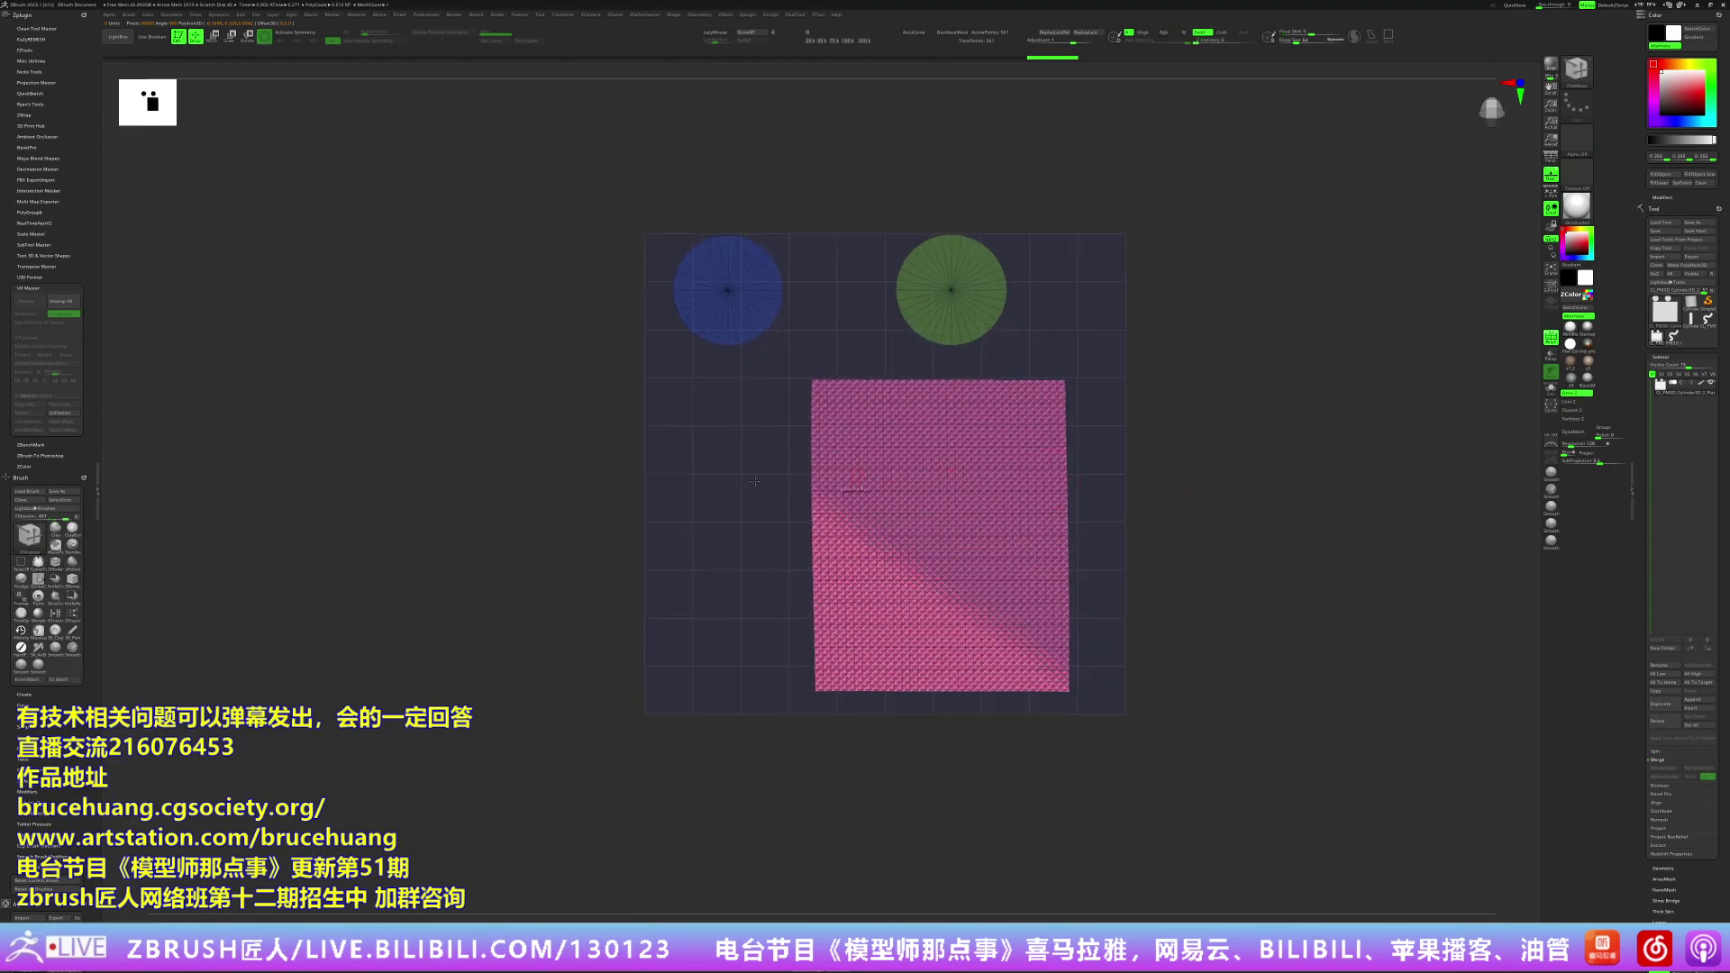
click(62, 413)
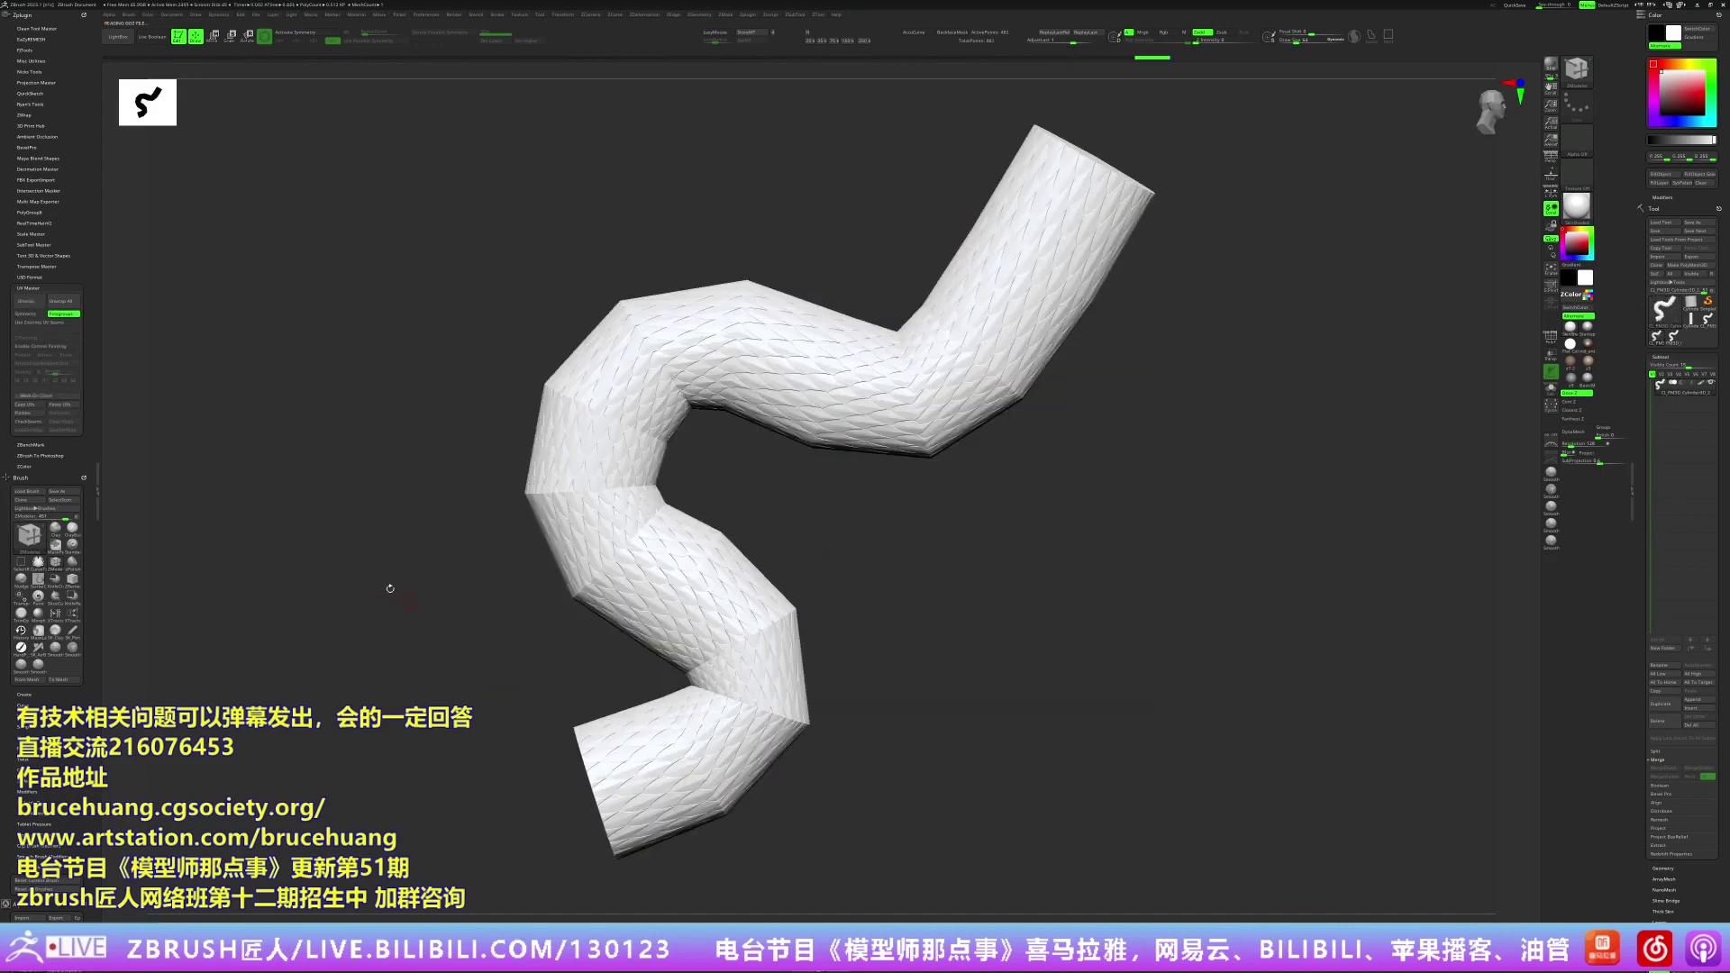
Step: Copy the clone's UVs, reselect the original tube tool, then pan and zoom out
drag(390, 588, 402, 573)
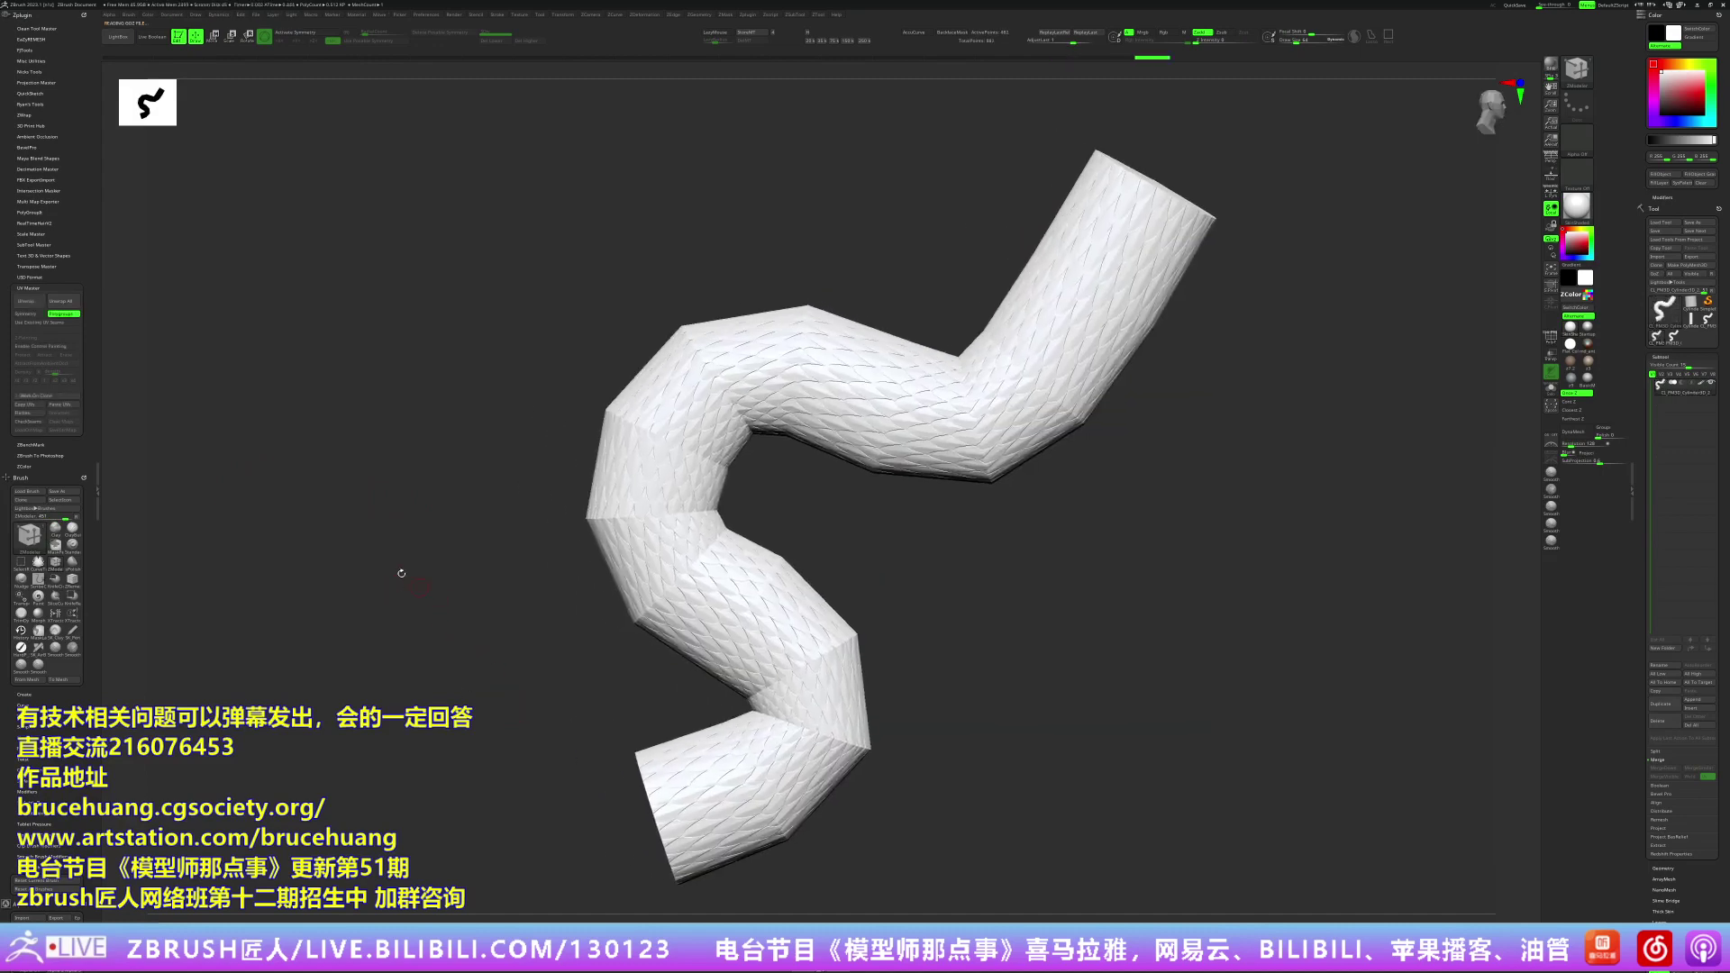
click(40, 410)
click(1655, 338)
click(1672, 338)
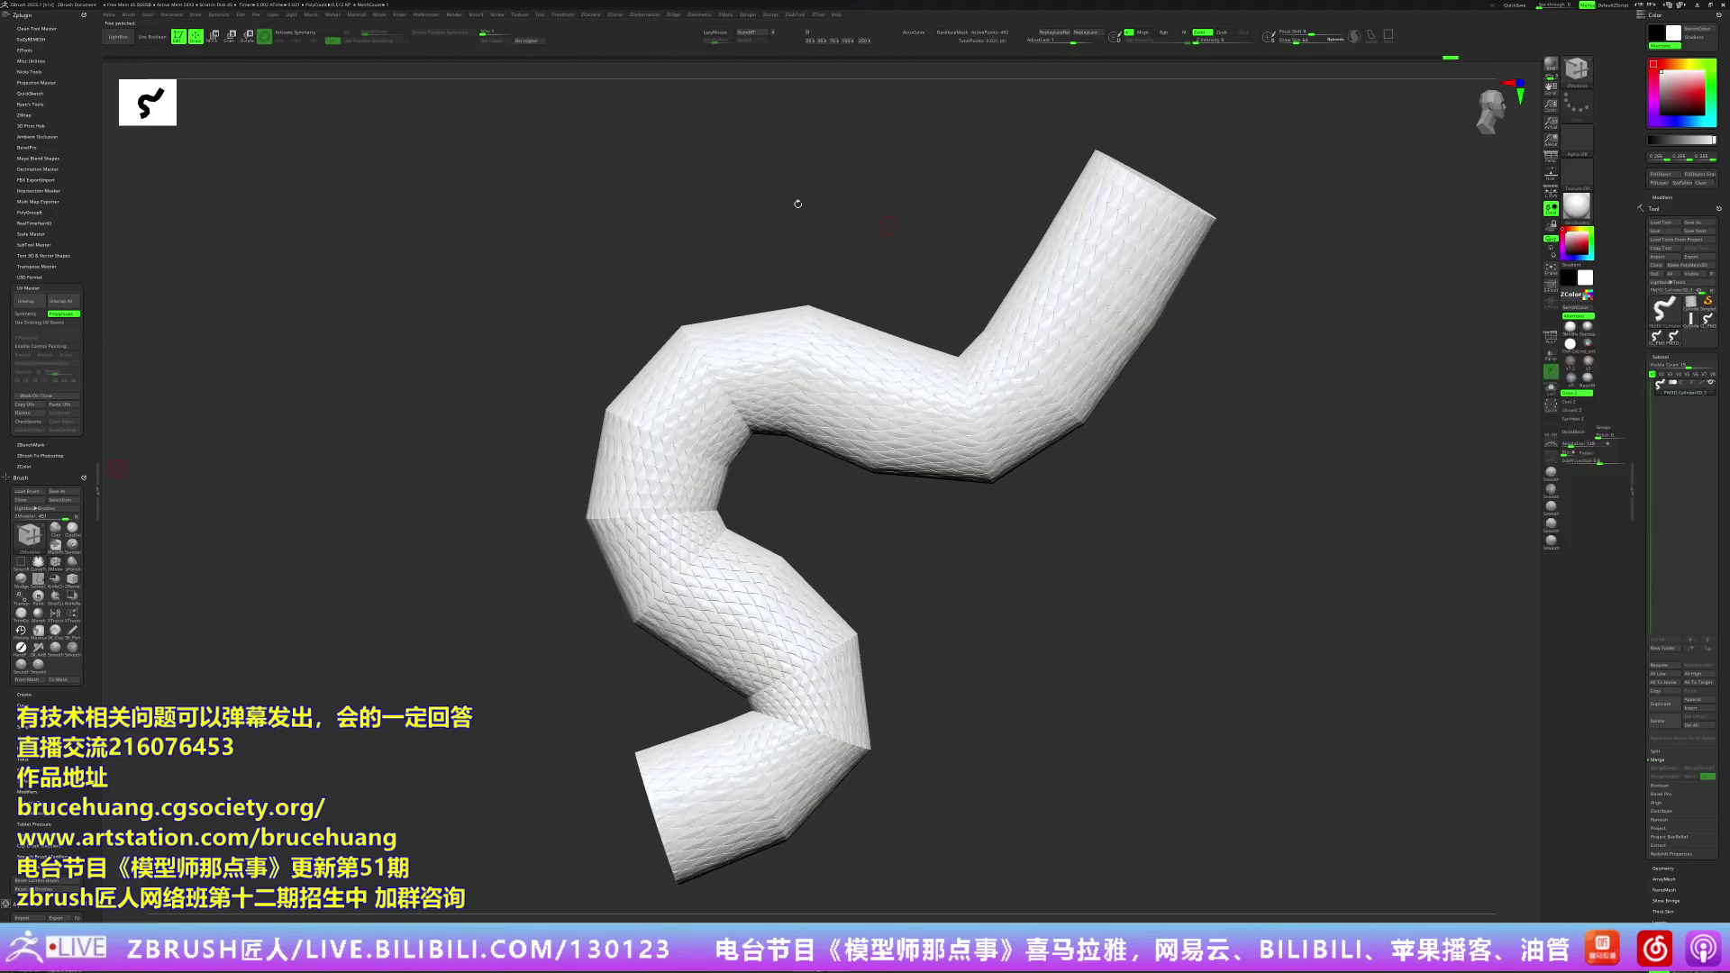
alt+drag(502, 173, 513, 119)
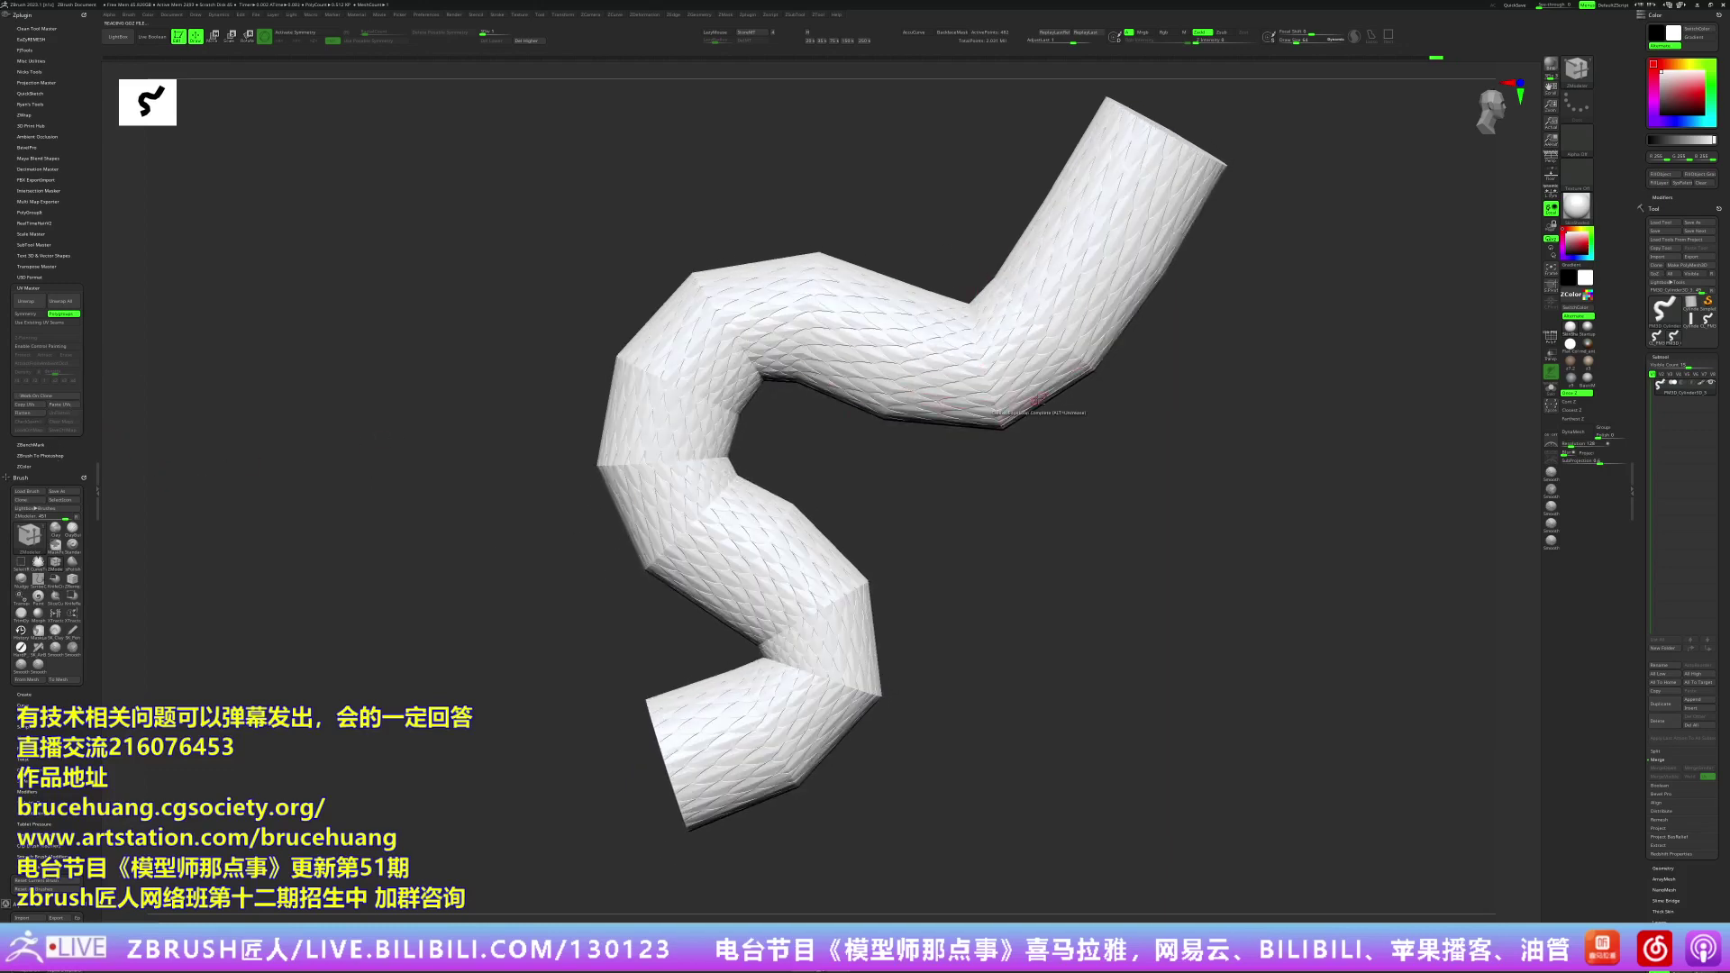
alt+drag(1095, 504, 1095, 550)
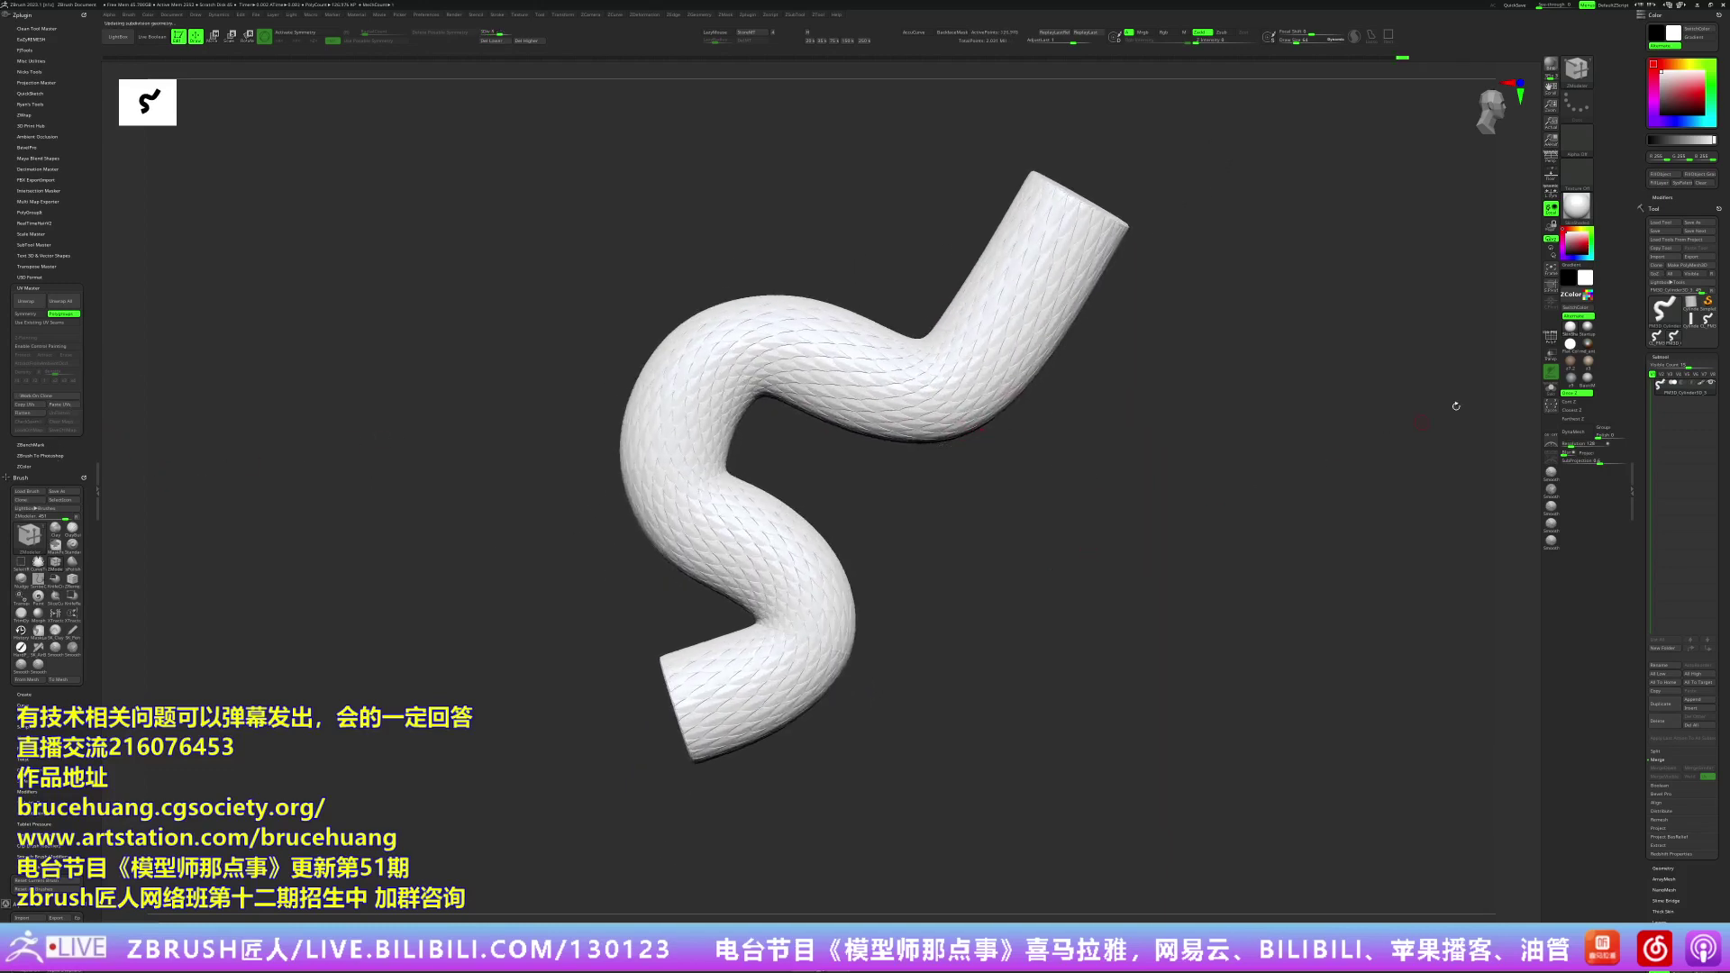
Step: Turn on the tube's Polypaint display and open NoiseMaker from Tool > Surface > Noise
alt+drag(1379, 559, 1379, 494)
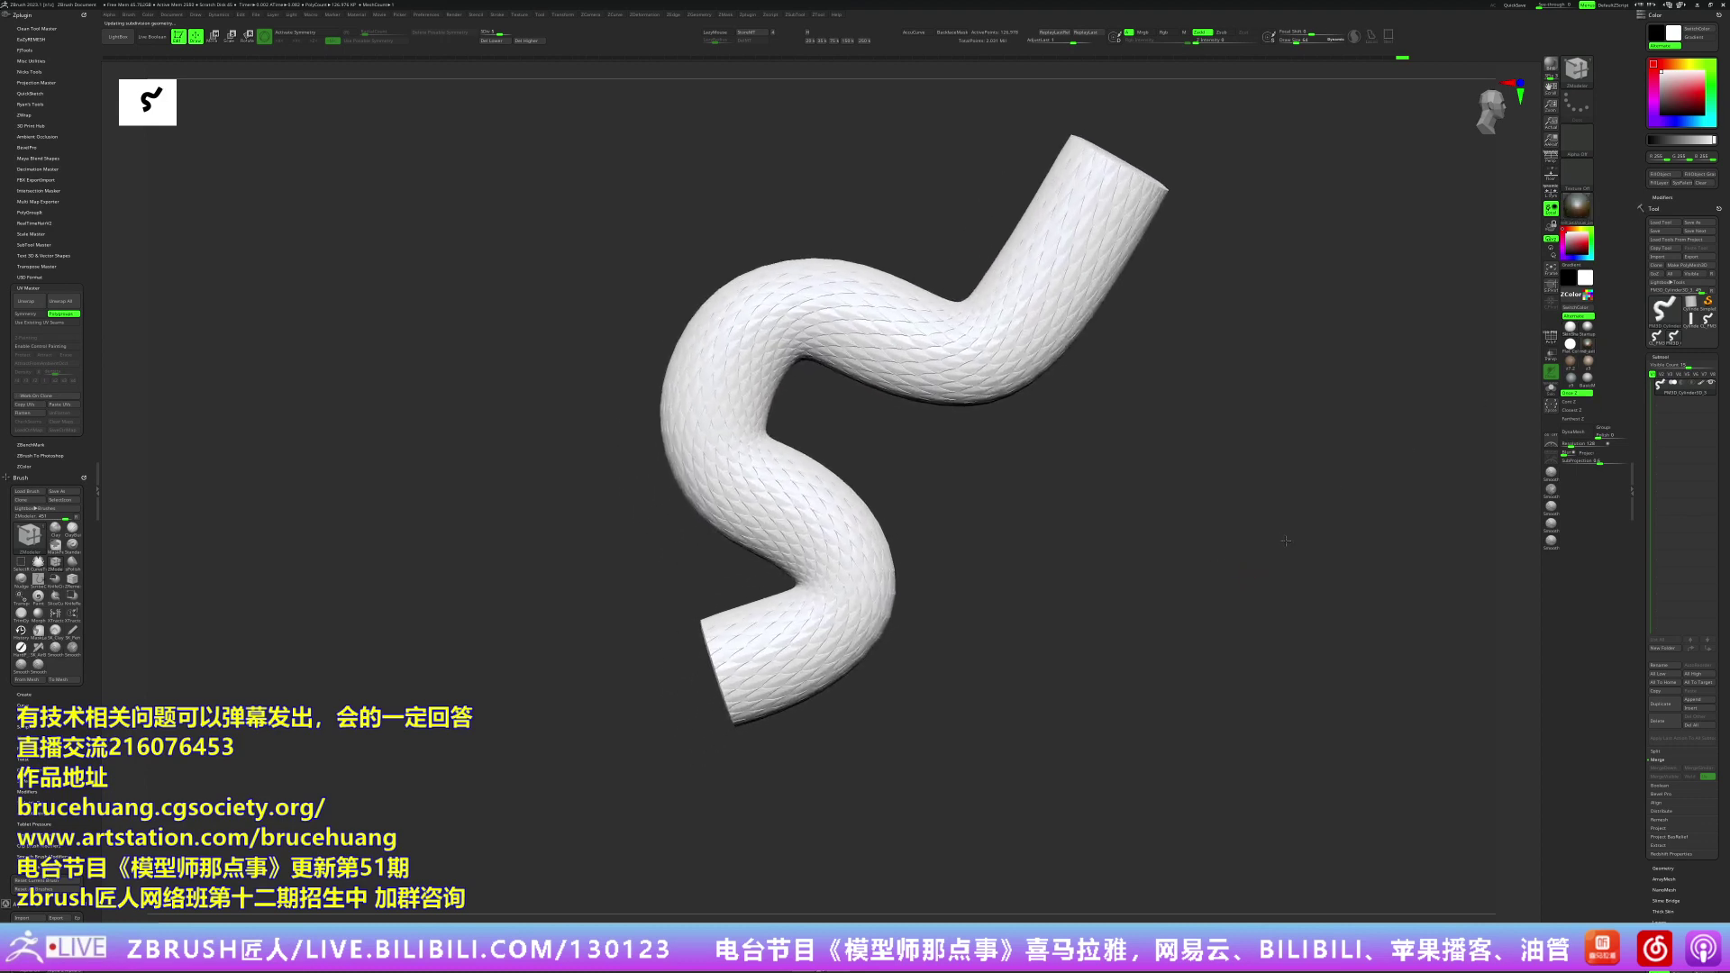
click(1711, 381)
drag(1262, 540, 1276, 569)
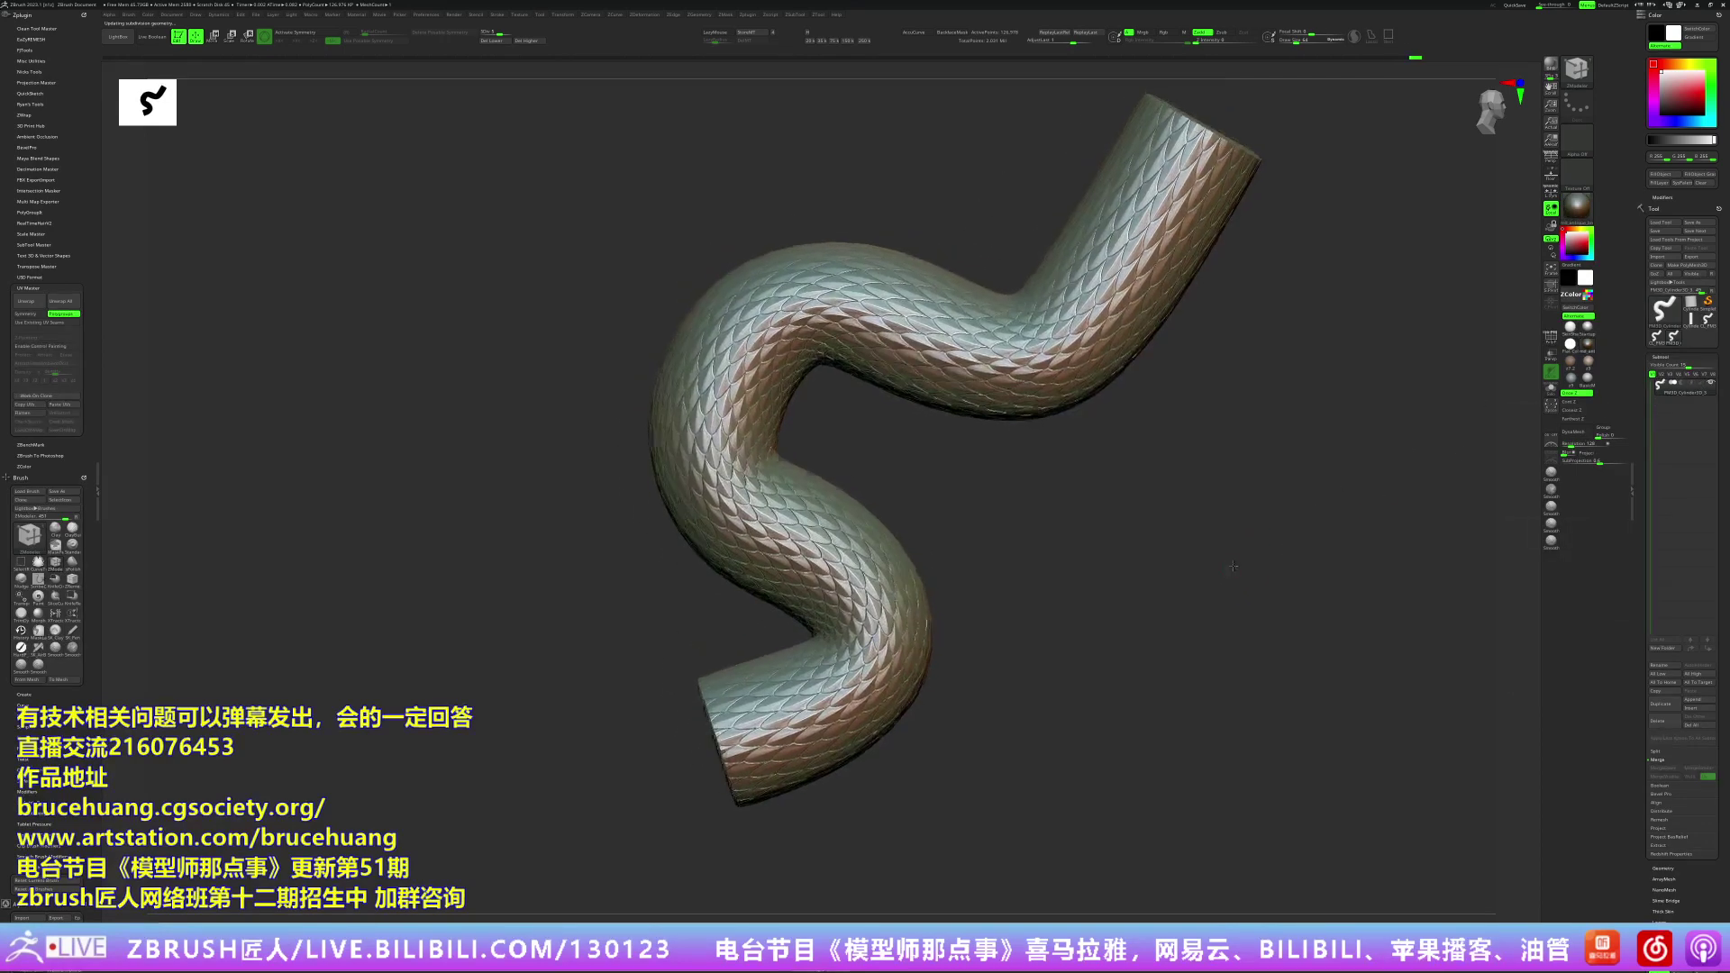
scroll(1662, 441, down, 5)
scroll(1663, 441, down, 5)
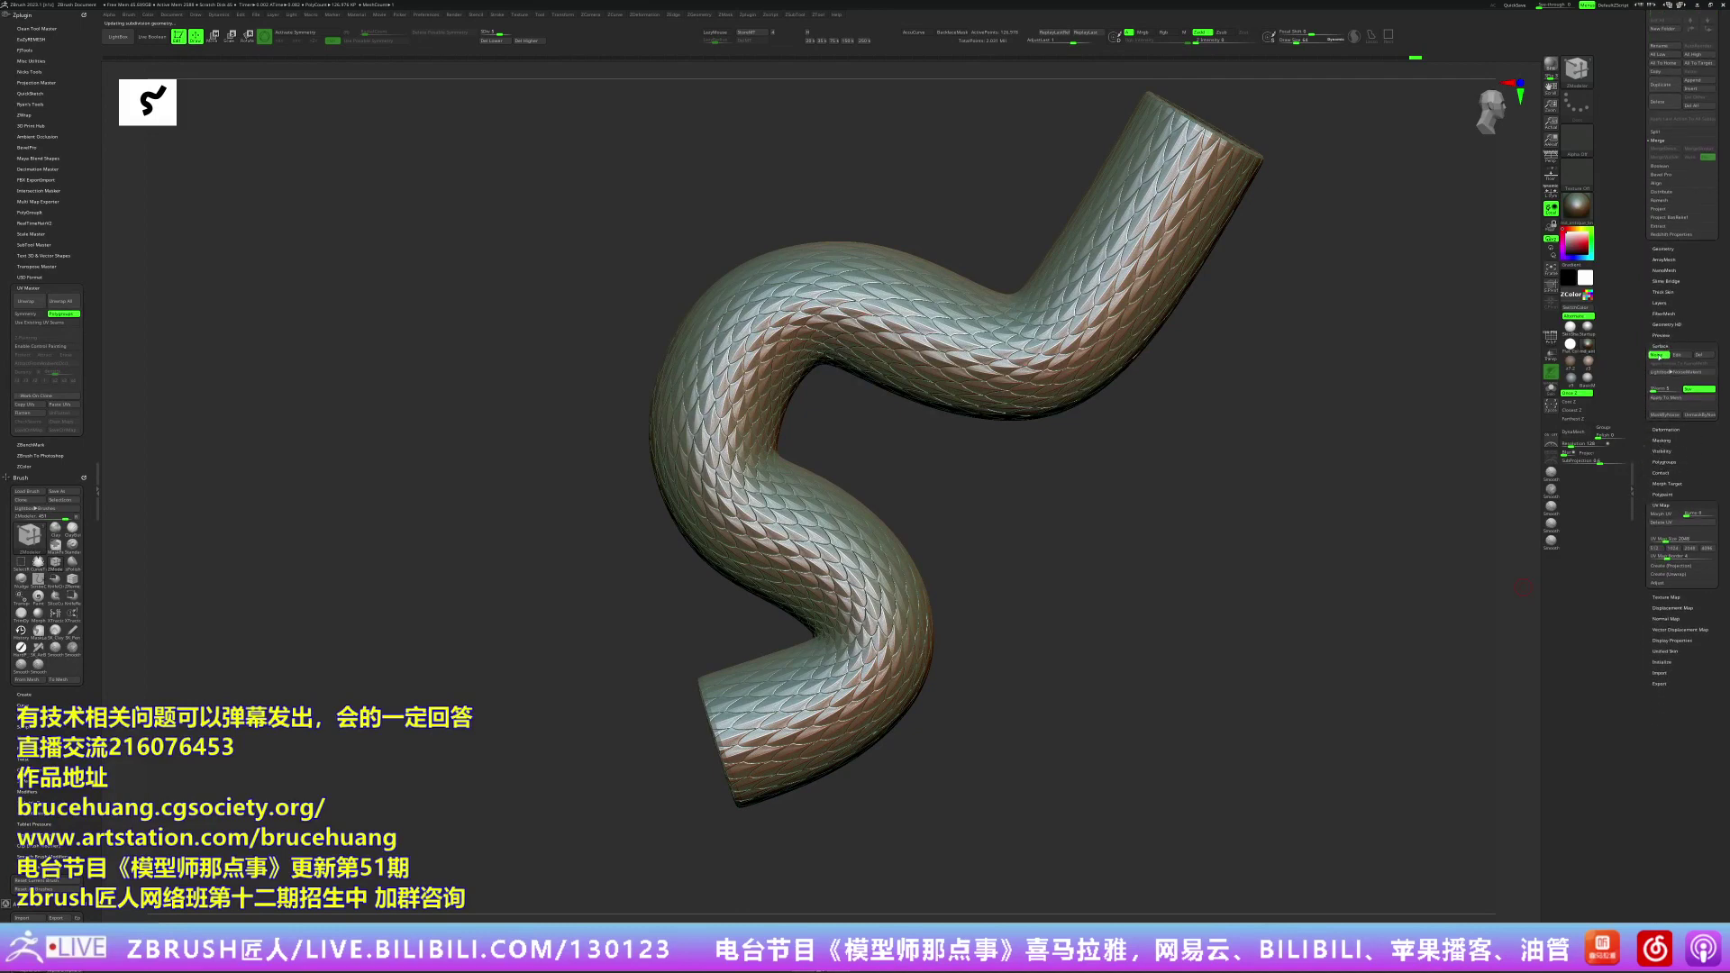
click(1671, 354)
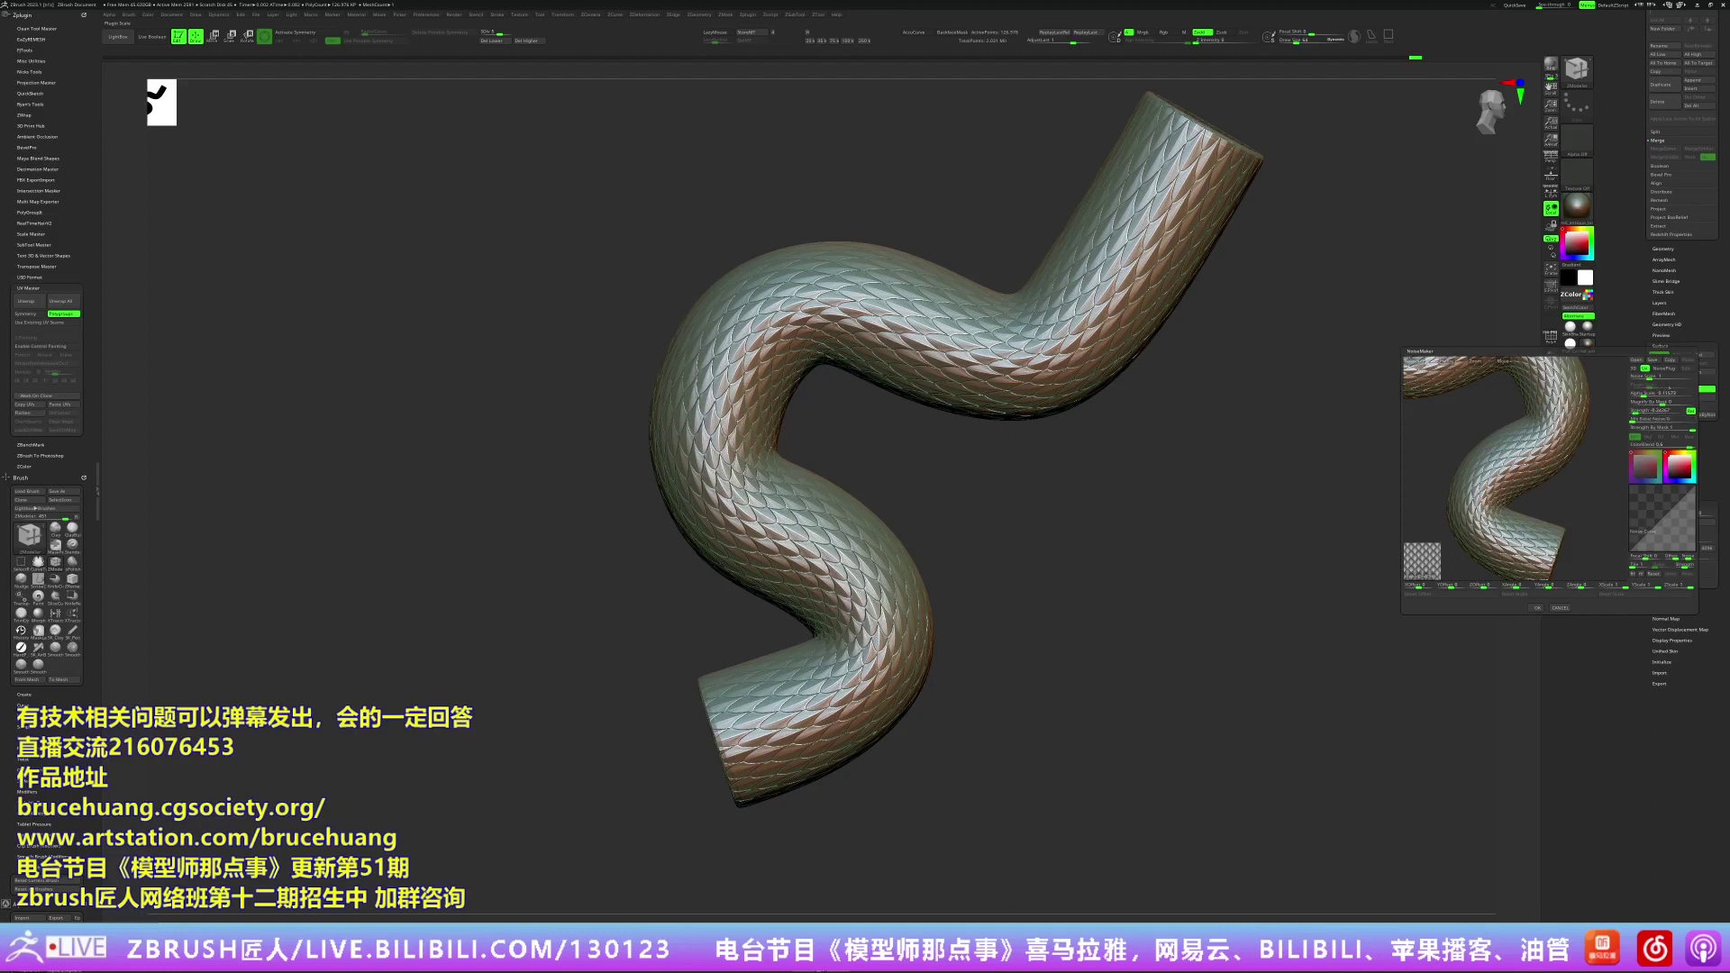
Step: Lower NoiseMaker's Alpha Scale until the preview shows fine reptile scales along the tube
click(1650, 397)
drag(1650, 396, 1635, 412)
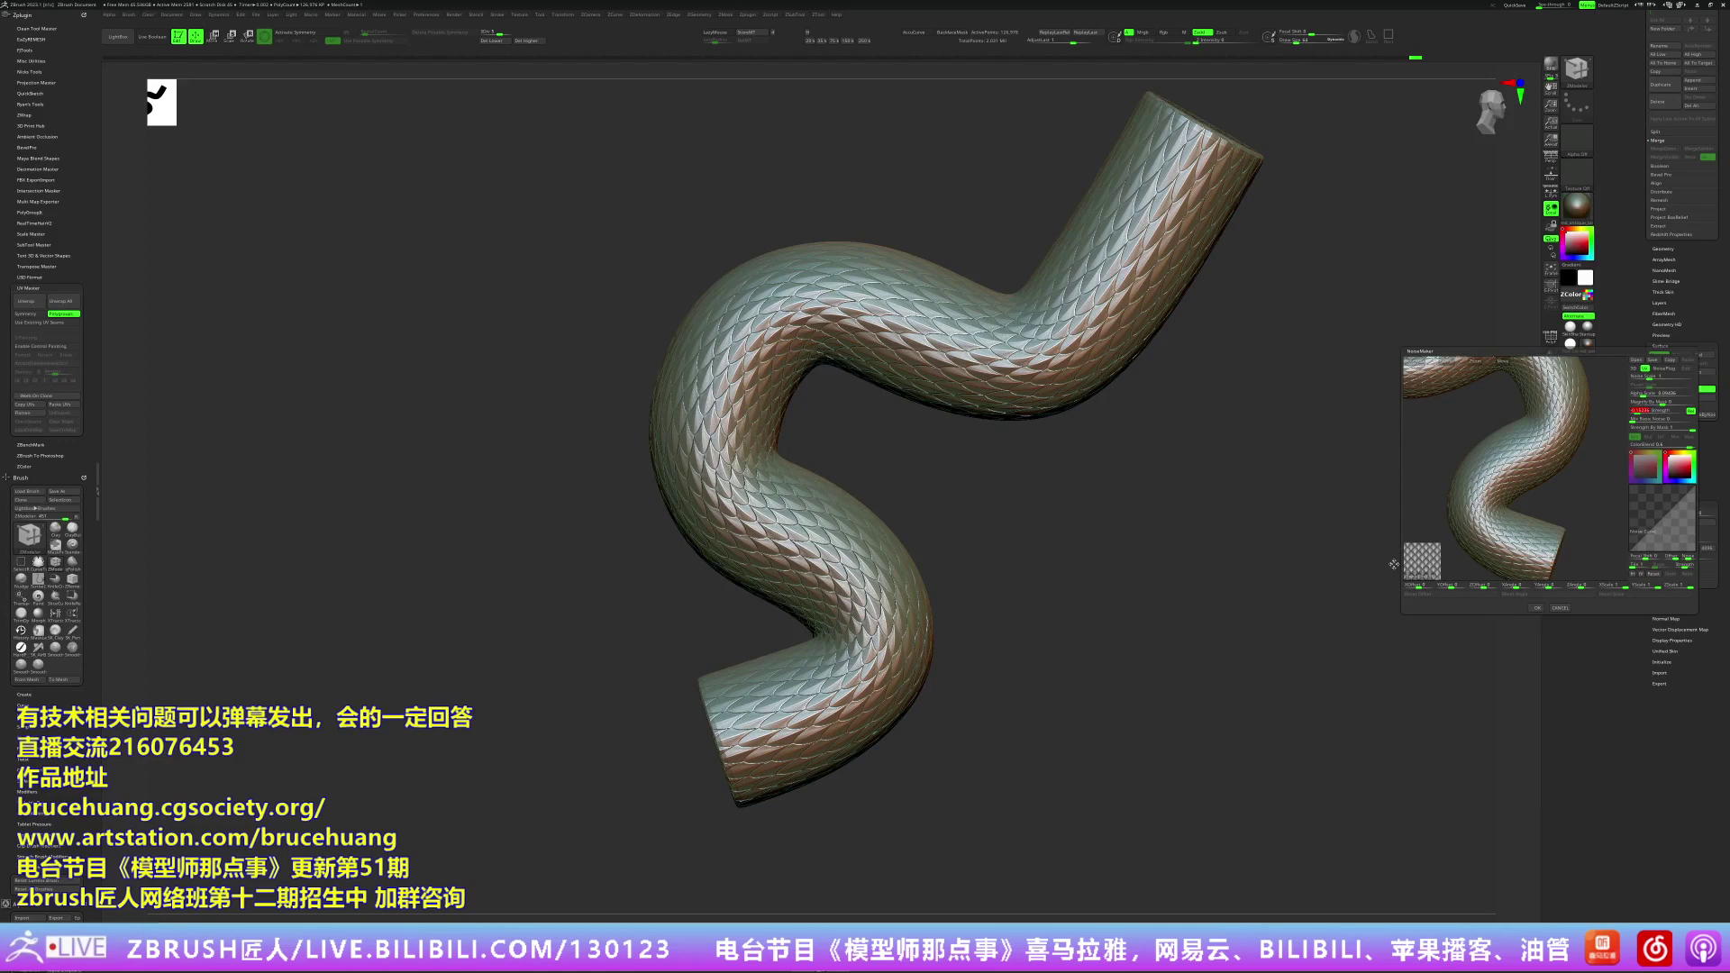
Step: Apply the fine scale noise to the tube and step it down a subdivision level
click(1537, 608)
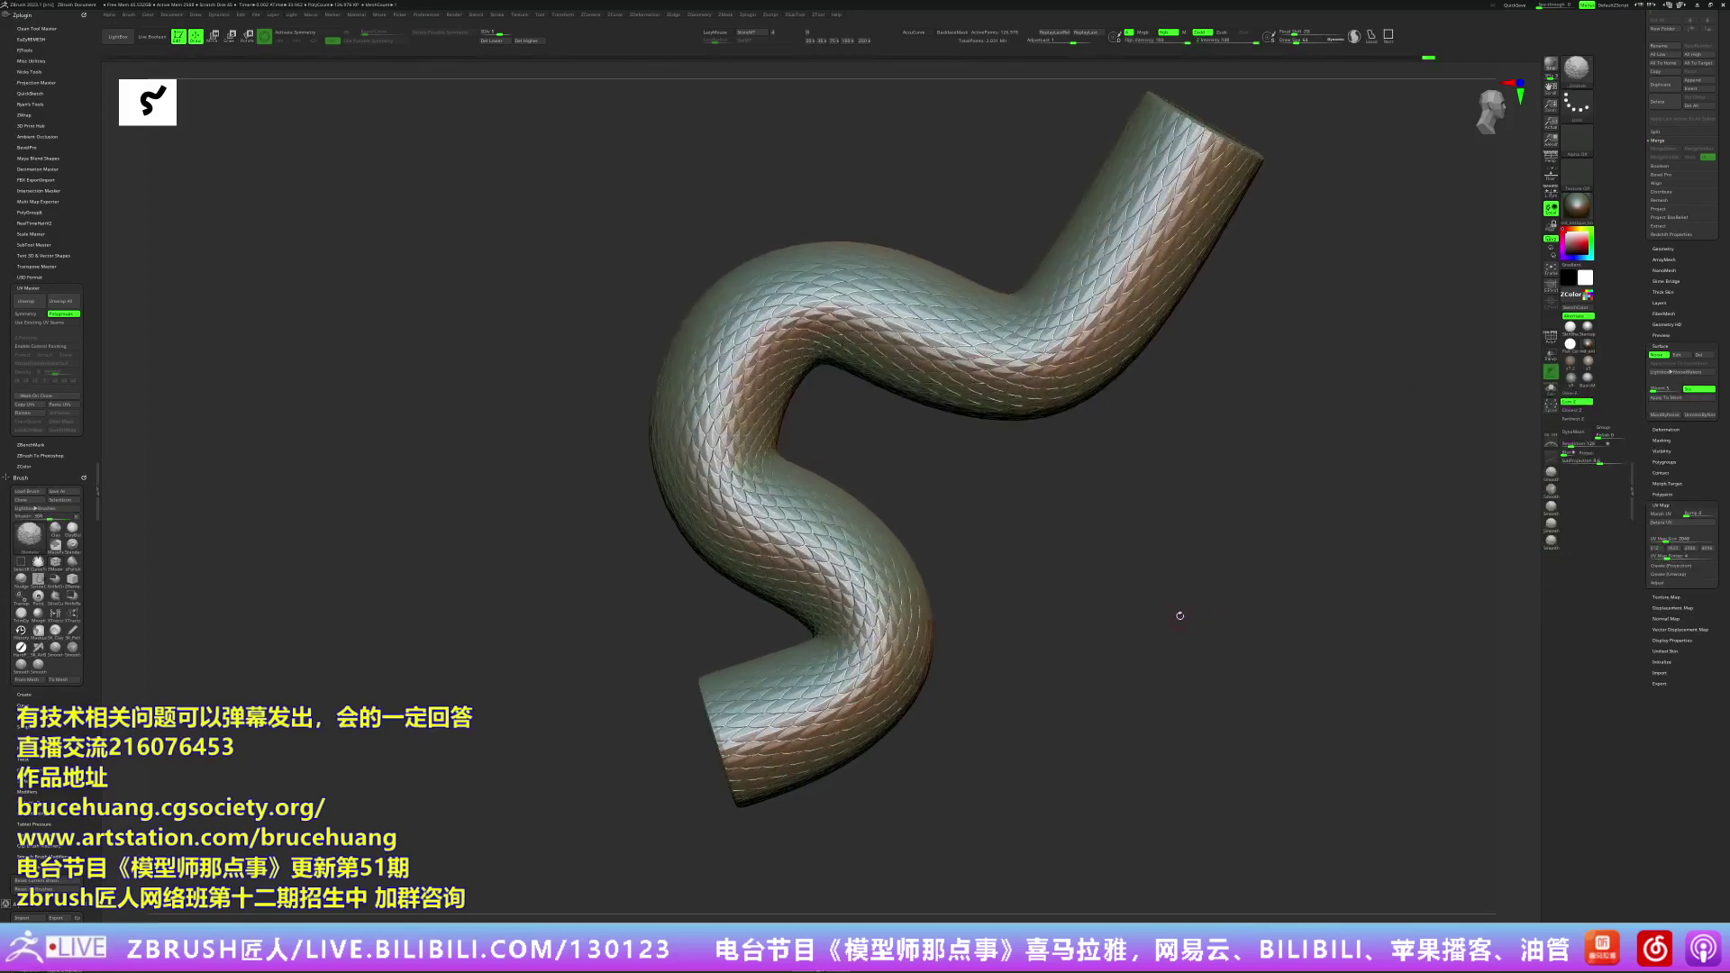
key(b)
key(z)
key(m)
key(shift+d)
key(shift+d)
key(shift+d)
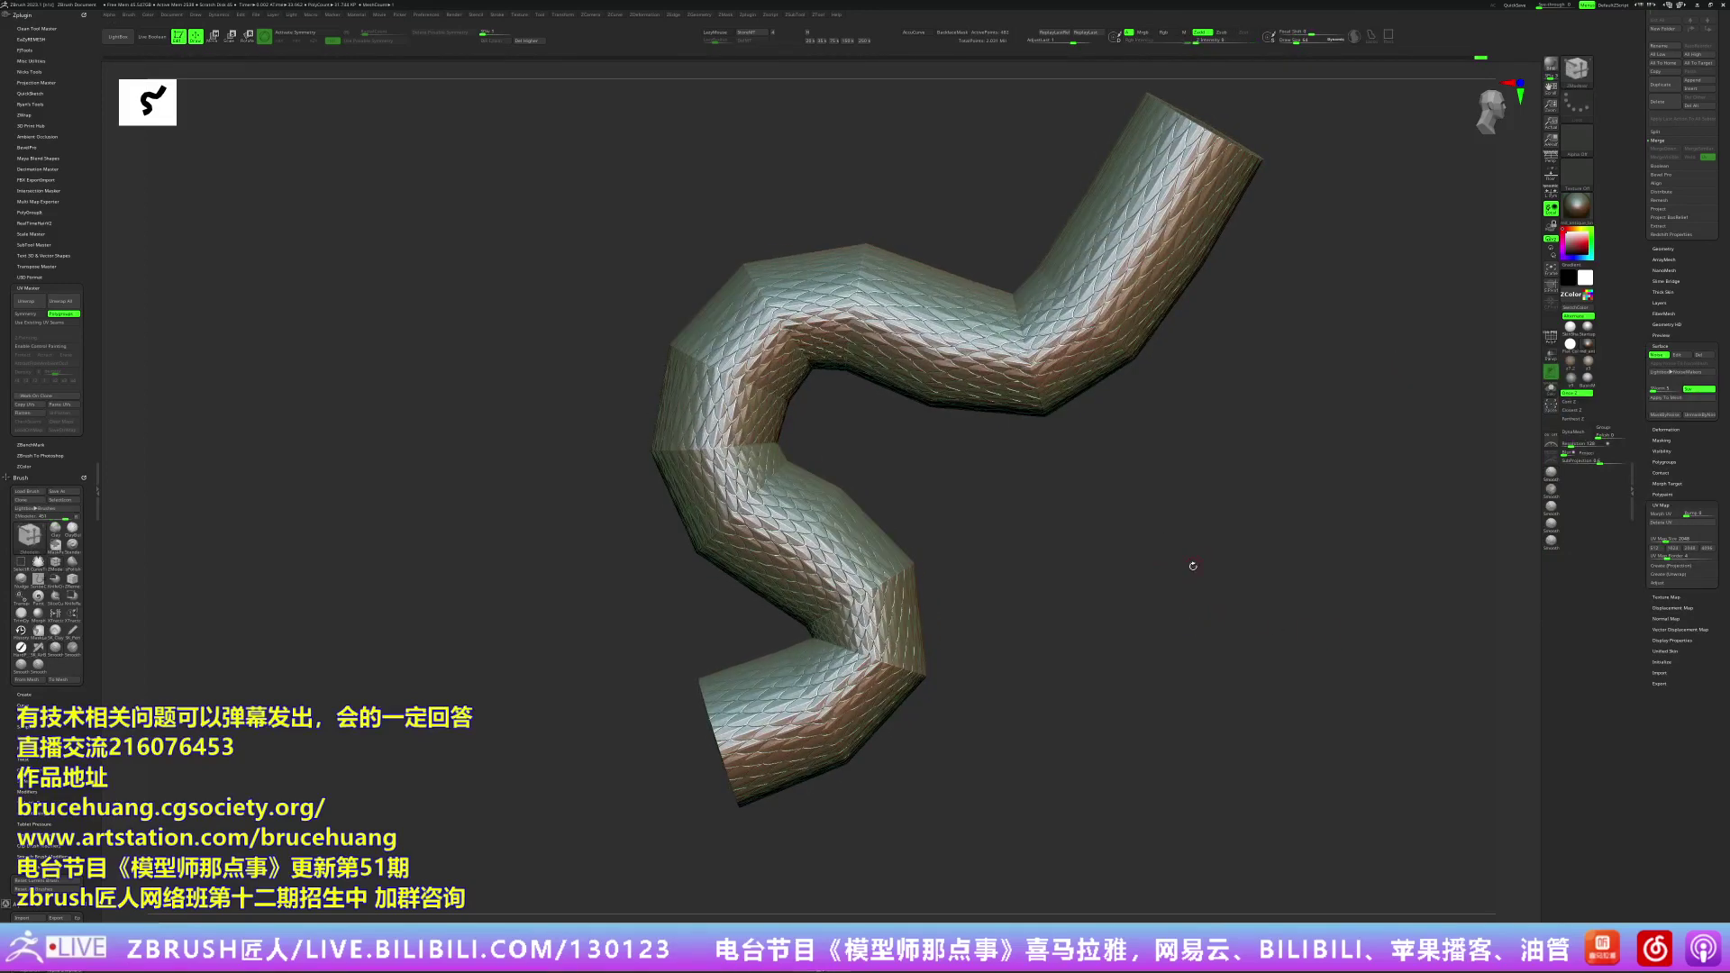
key(d)
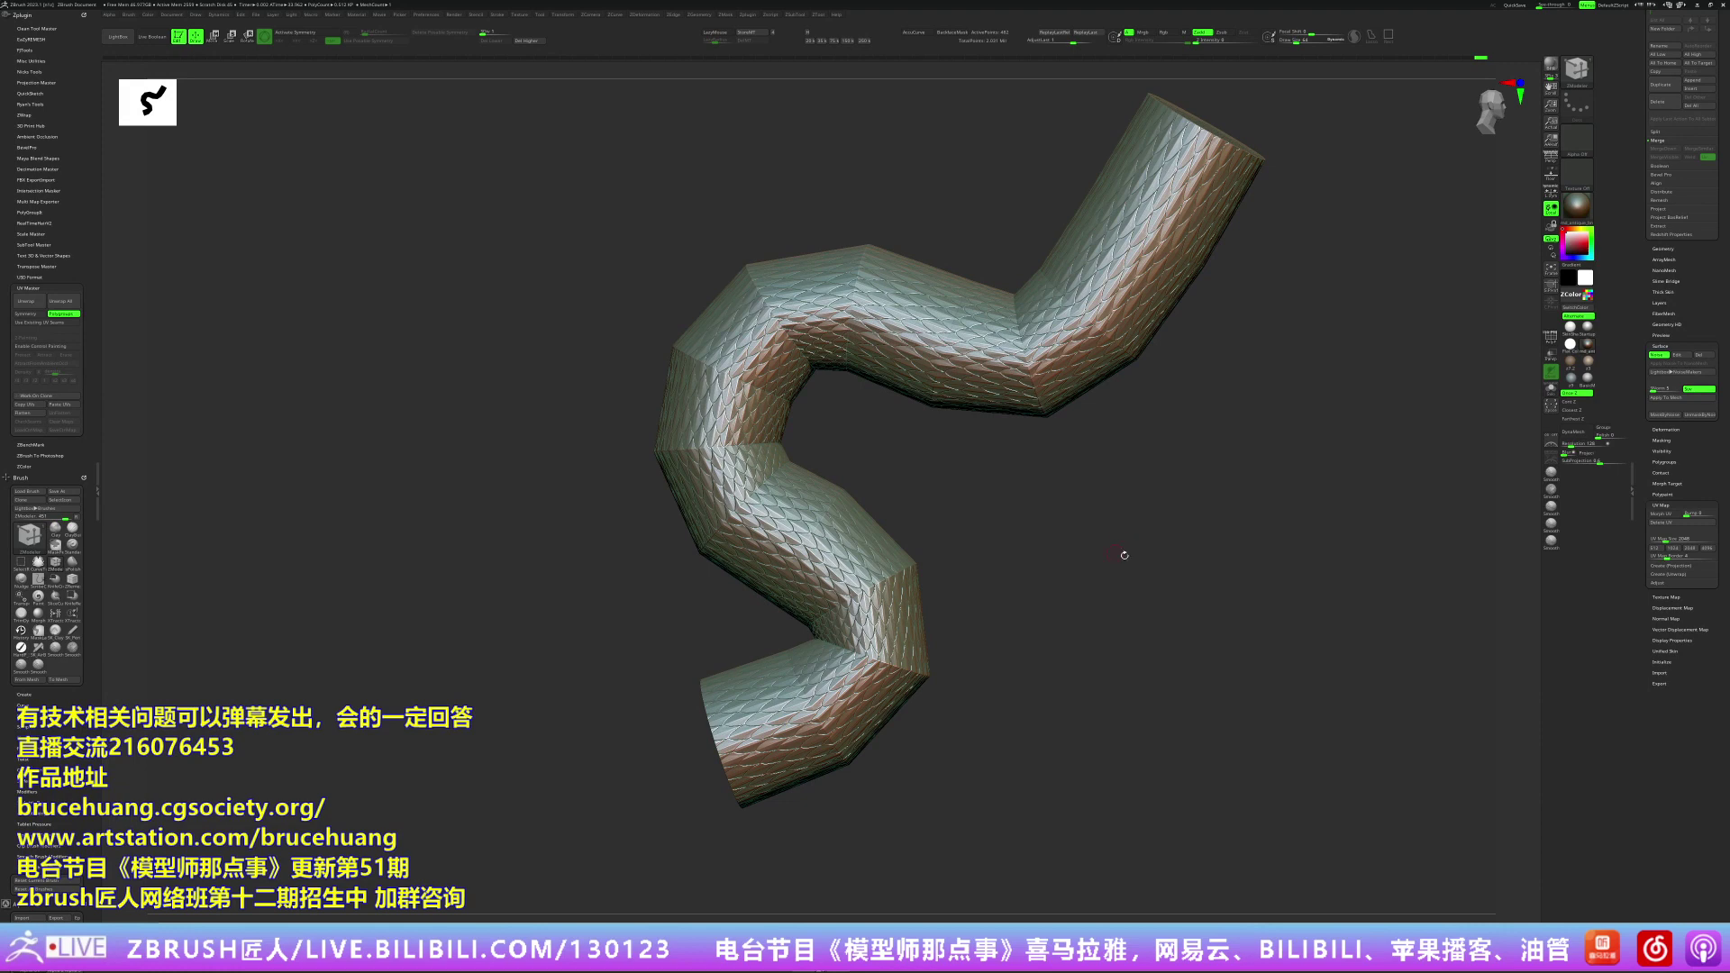
Step: Orbit the faceted tube and morph it into its flattened UV layout with Ctrl+U
drag(1125, 555, 1144, 588)
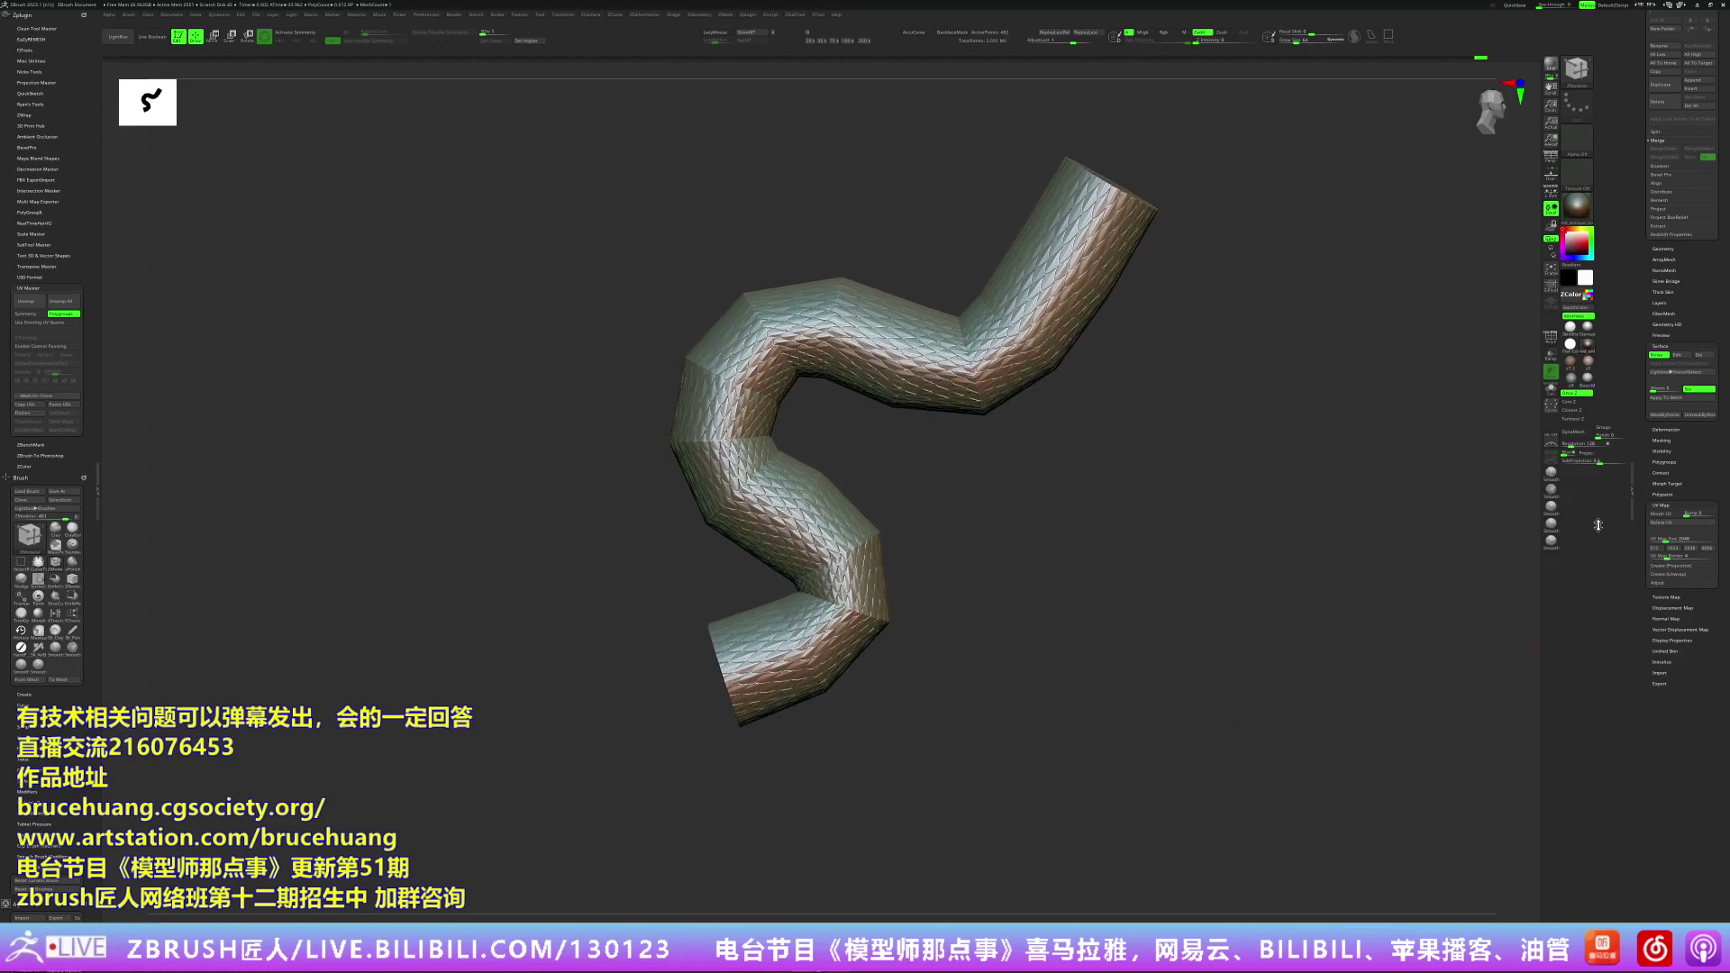
drag(1513, 669, 1324, 750)
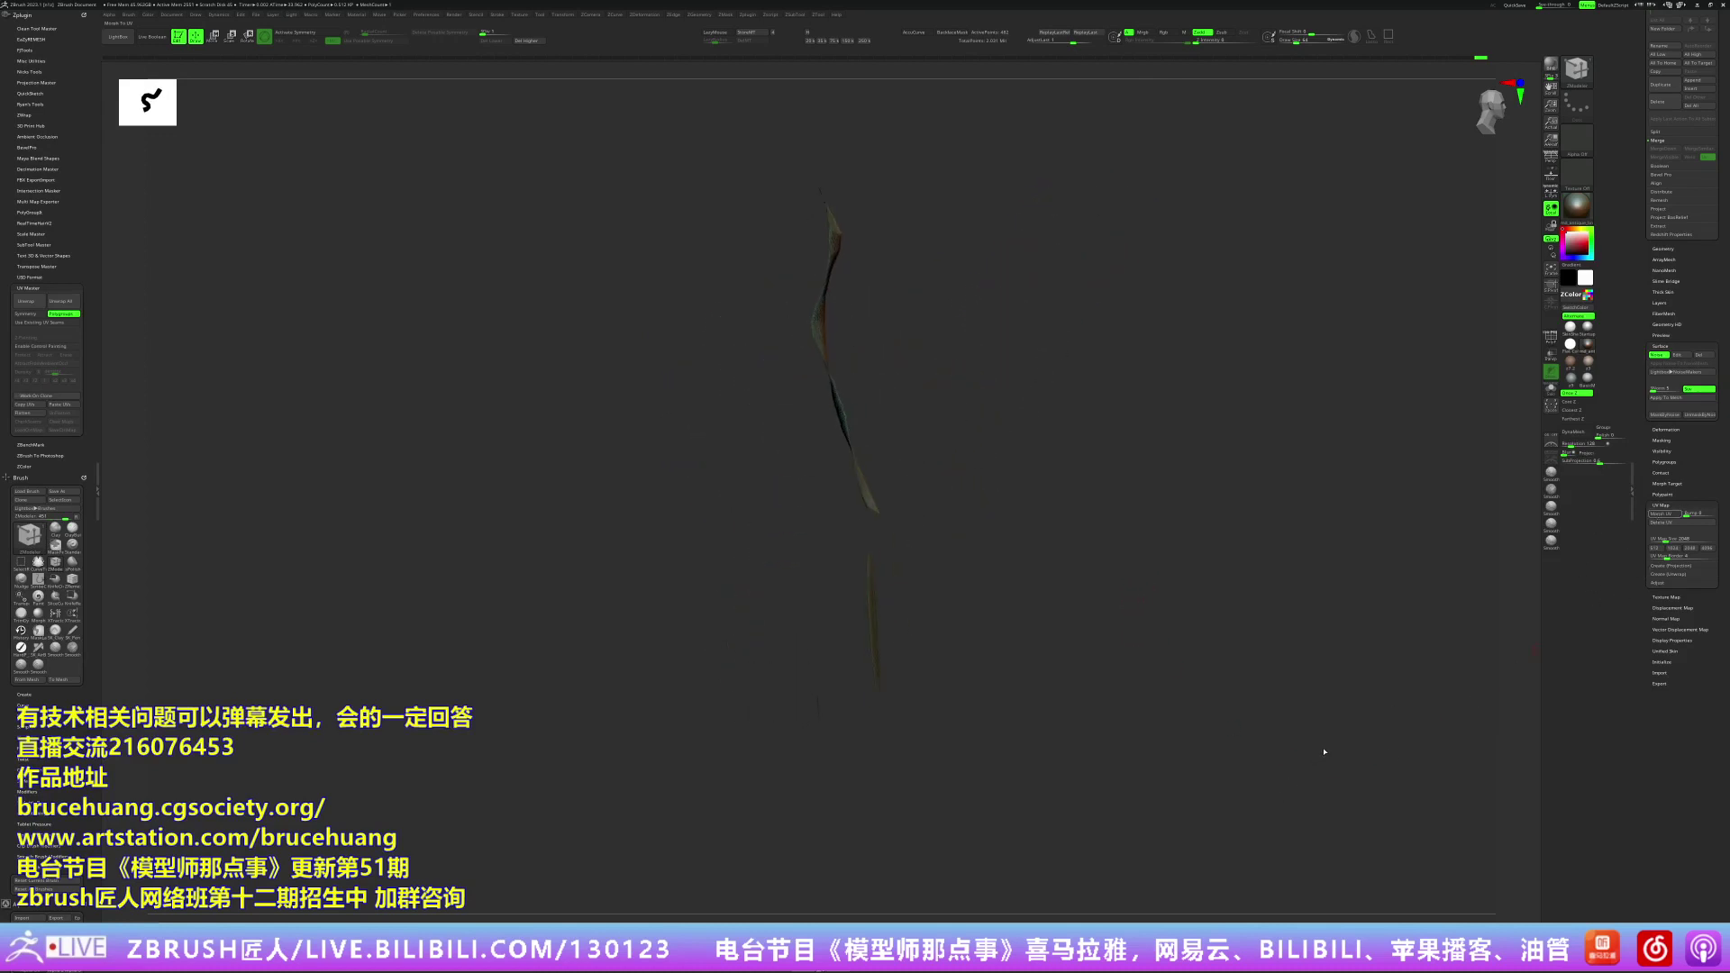
key(ctrl+u)
Step: Rotate the flat UV plane a quarter turn, nudge it left, and toggle Morph UV off
drag(1413, 687, 1358, 614)
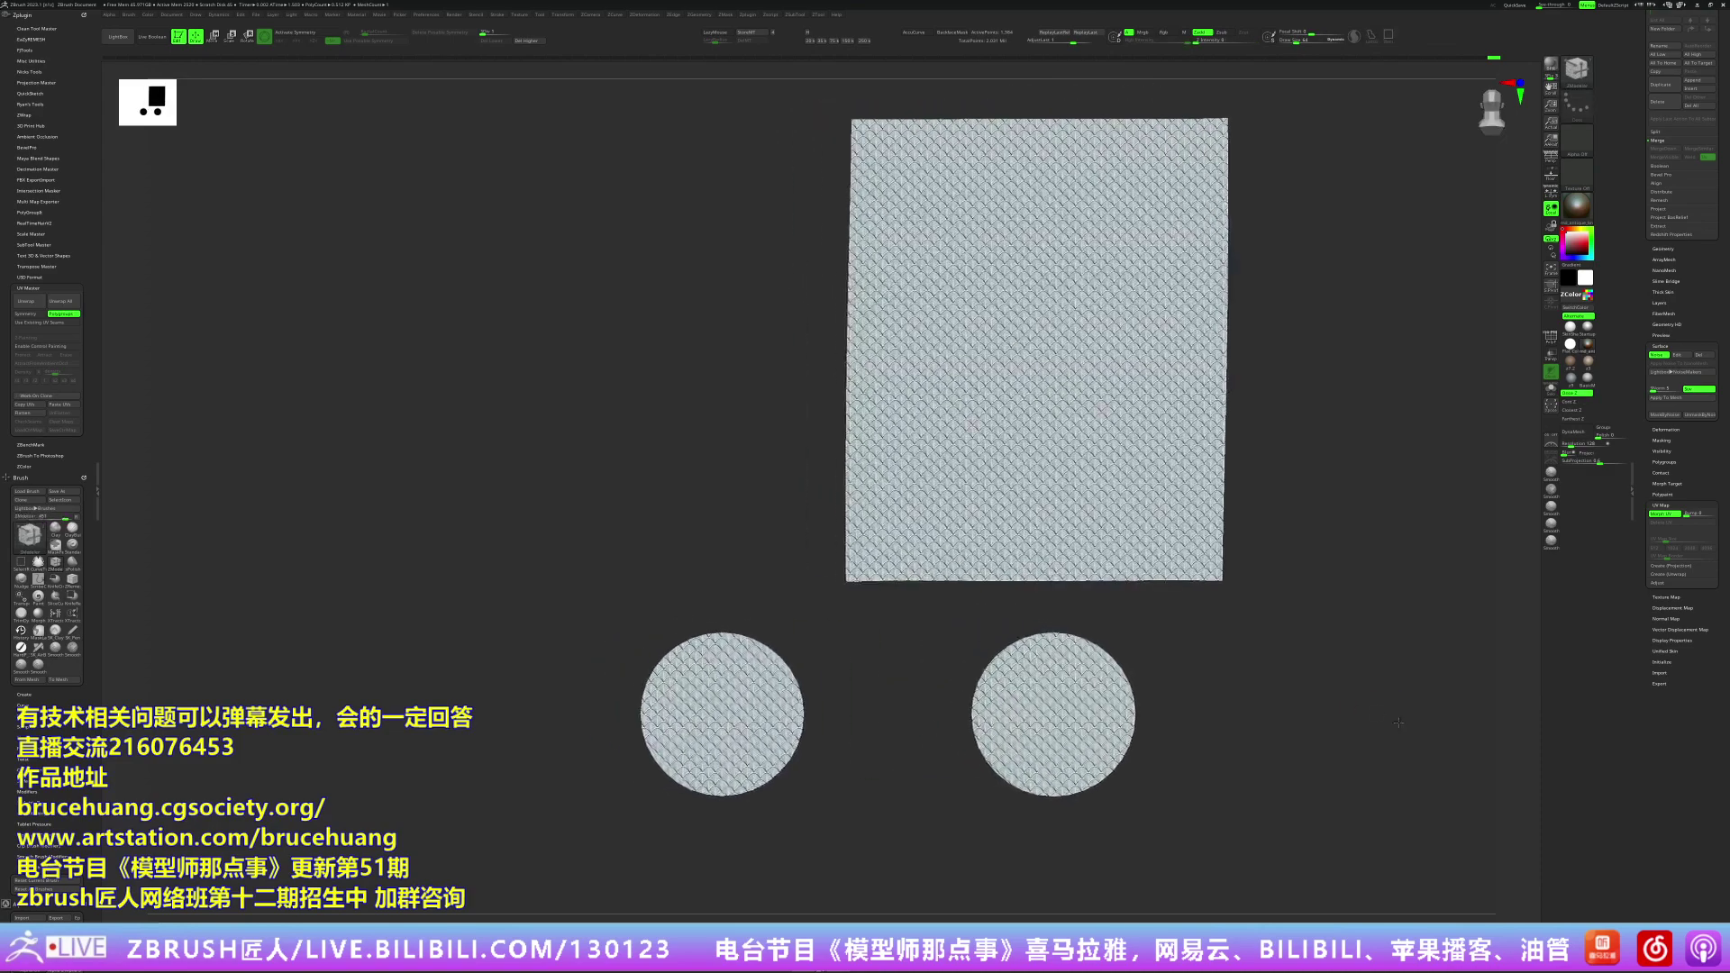
scroll(961, 451, up, 3)
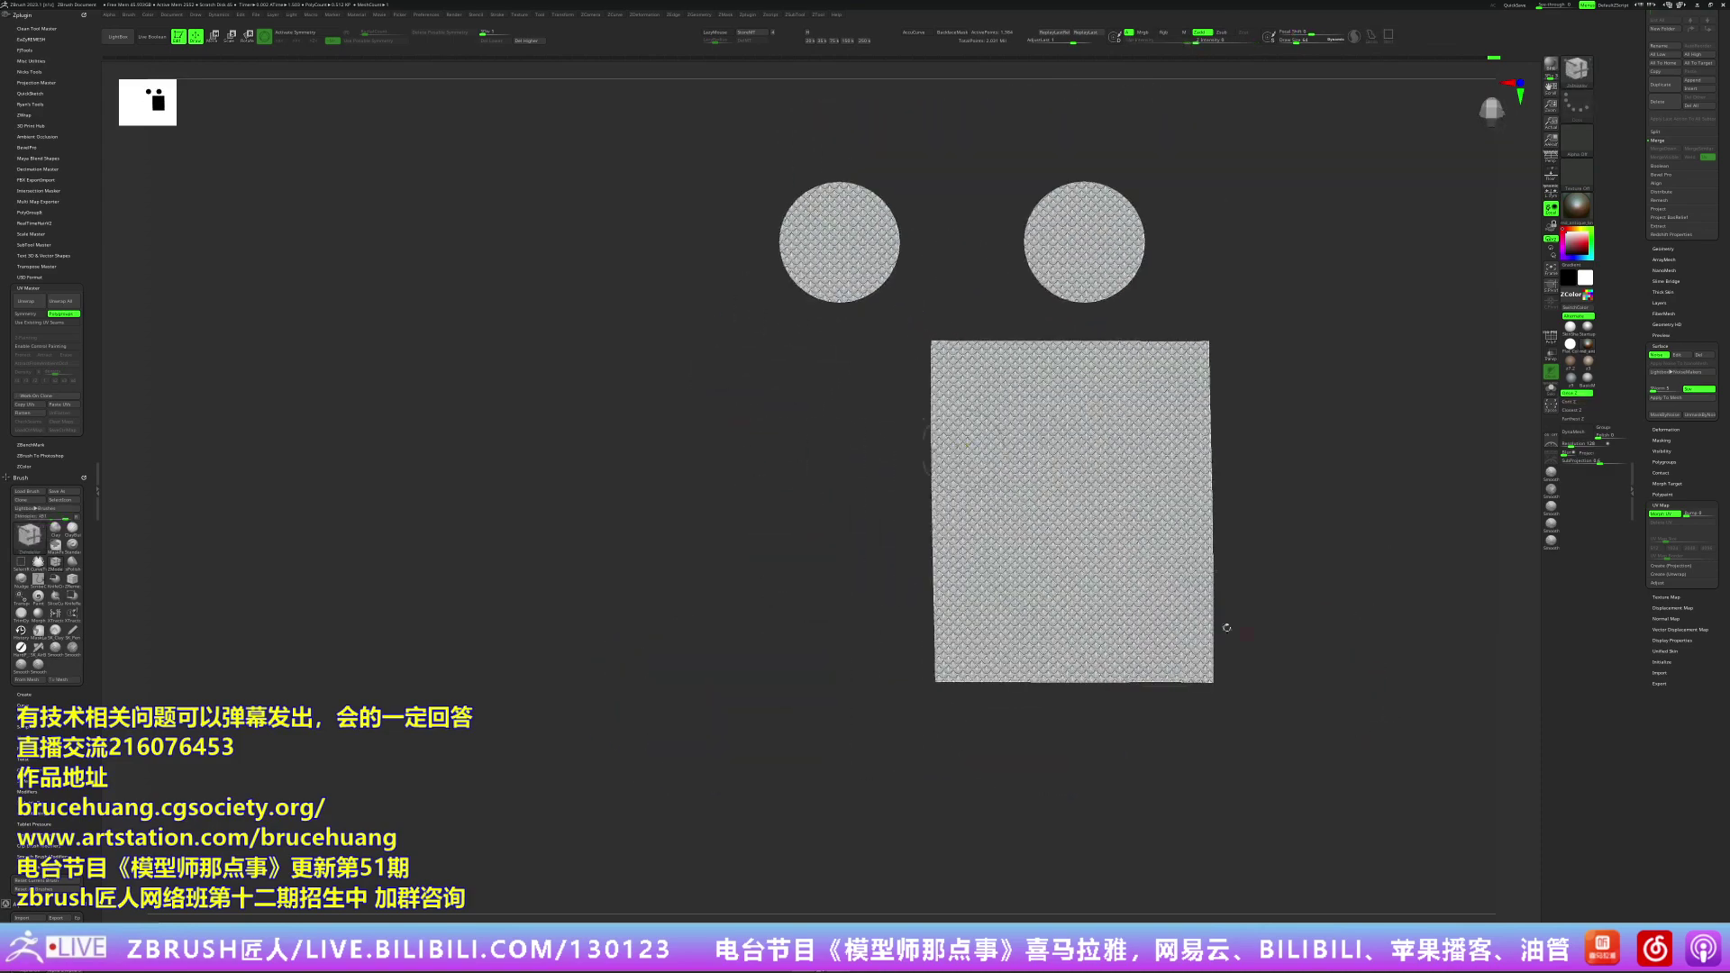
key(w)
mouse_move(1106, 439)
mouse_down()
mouse_move(1122, 478)
mouse_move(1012, 478)
mouse_up()
alt+drag(1350, 629, 1369, 639)
click(1661, 513)
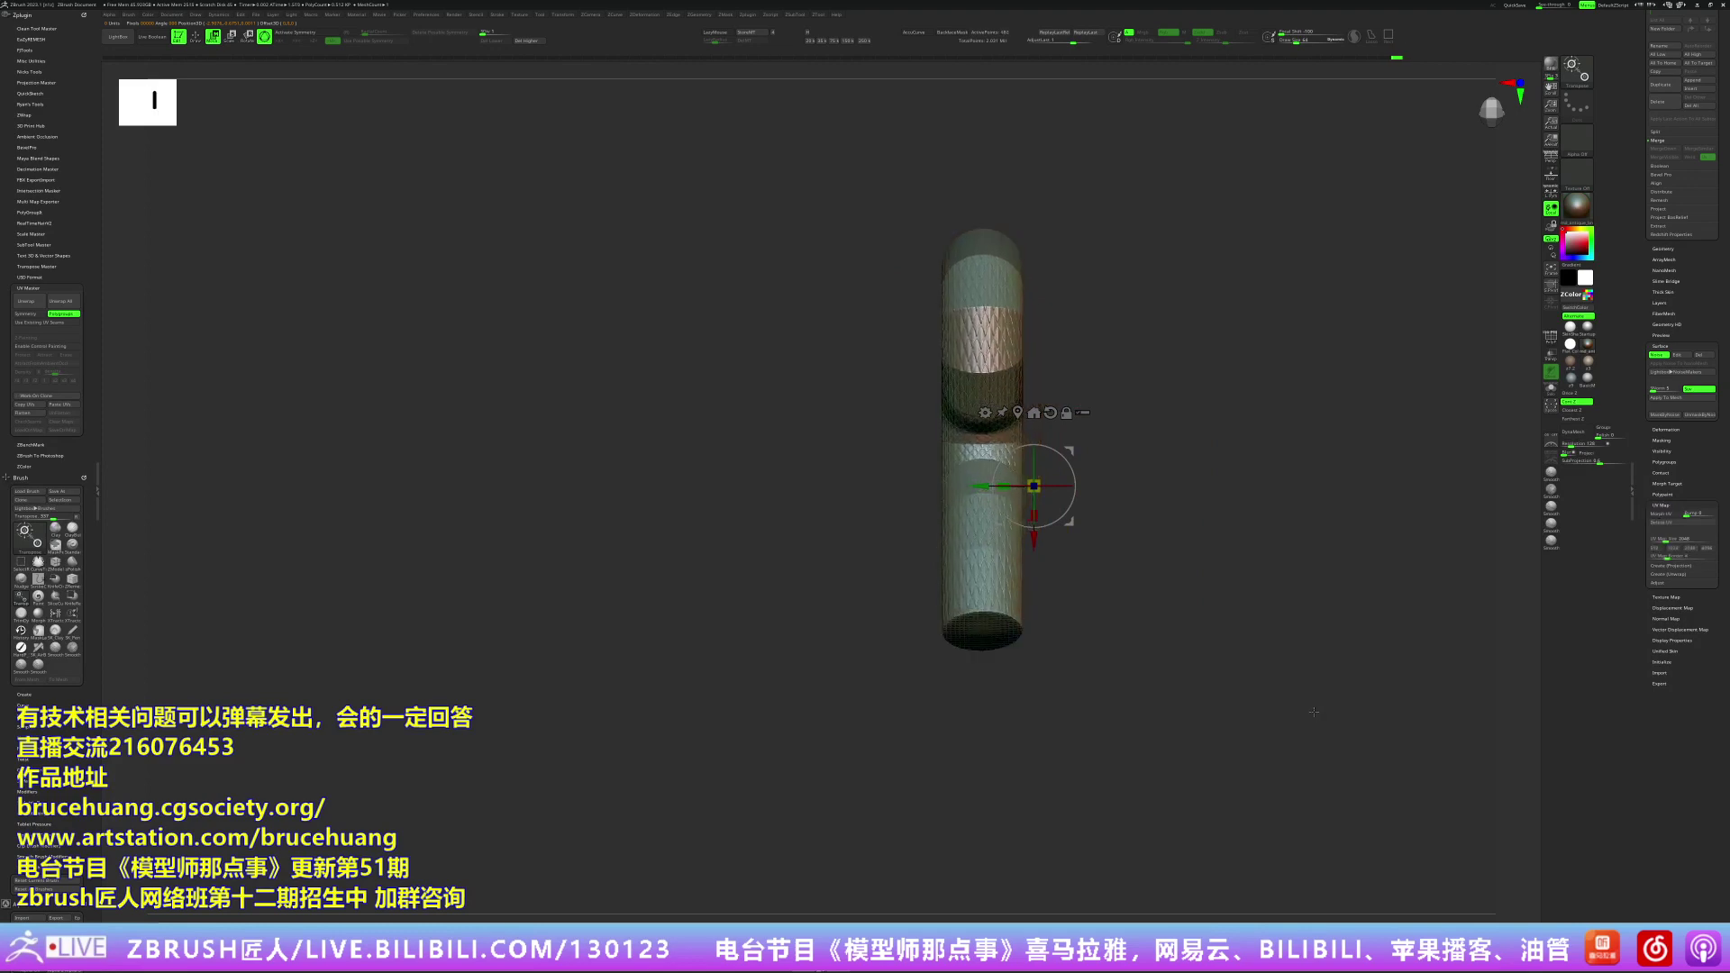
Step: Inspect the zigzag tube's scales, switch to Draw mode, and turn Morph UV back on
drag(1320, 706, 1304, 742)
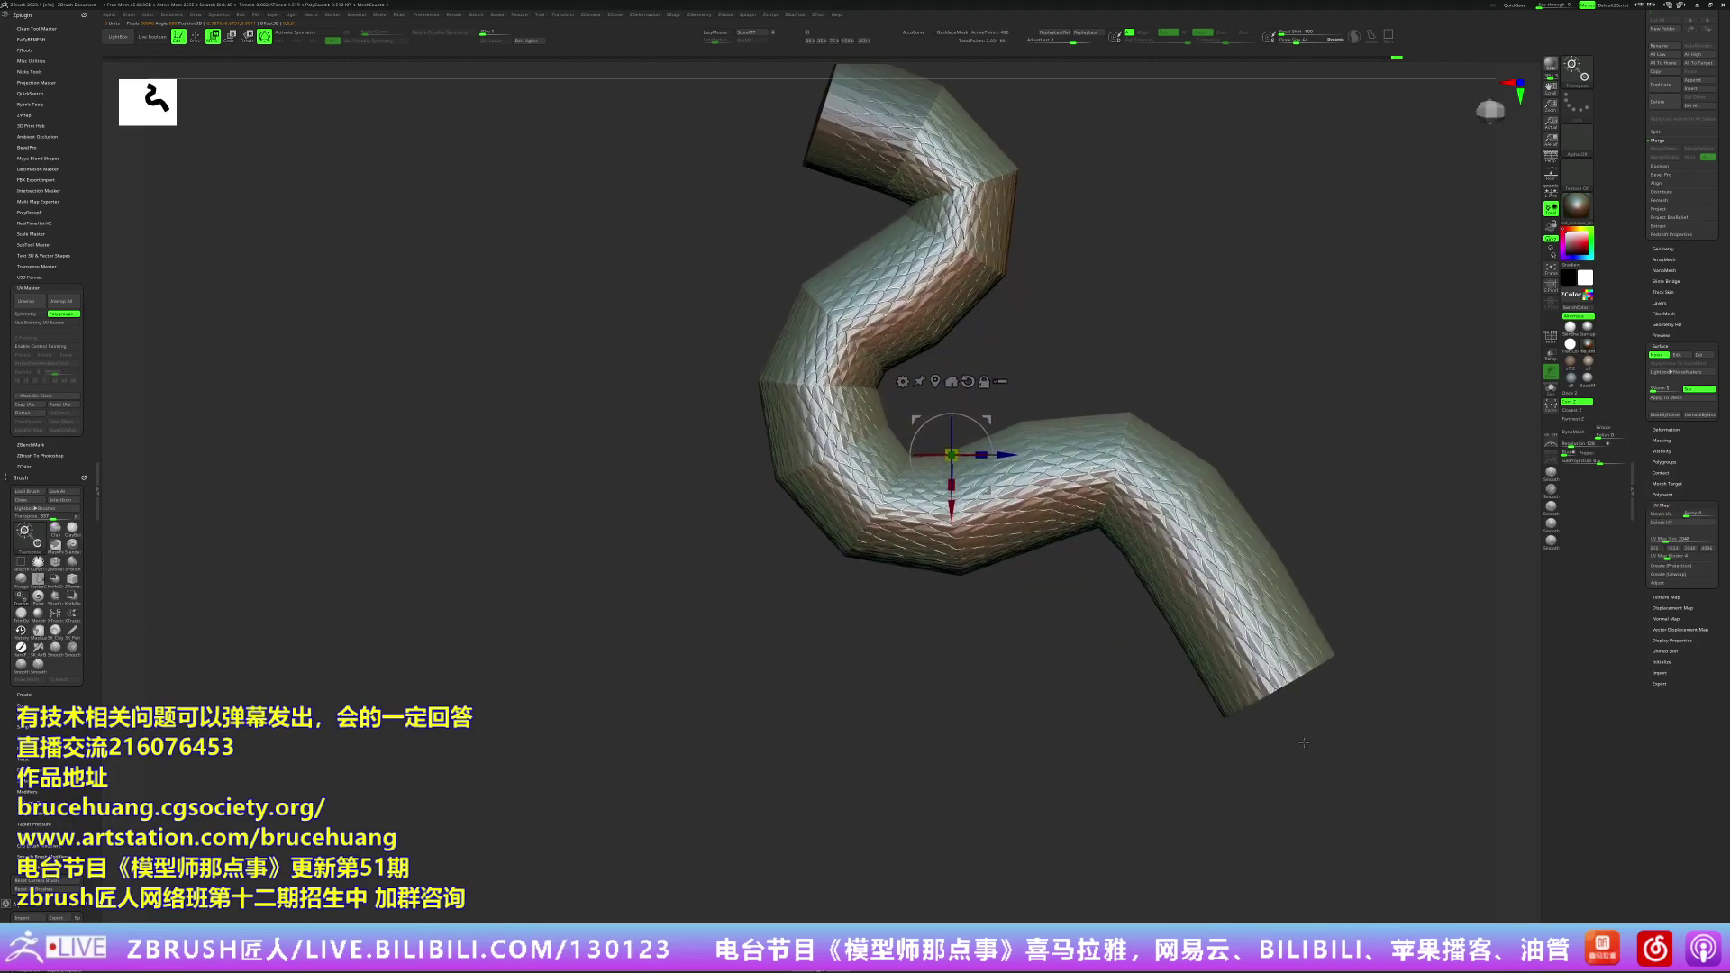
drag(1206, 622, 1343, 675)
key(q)
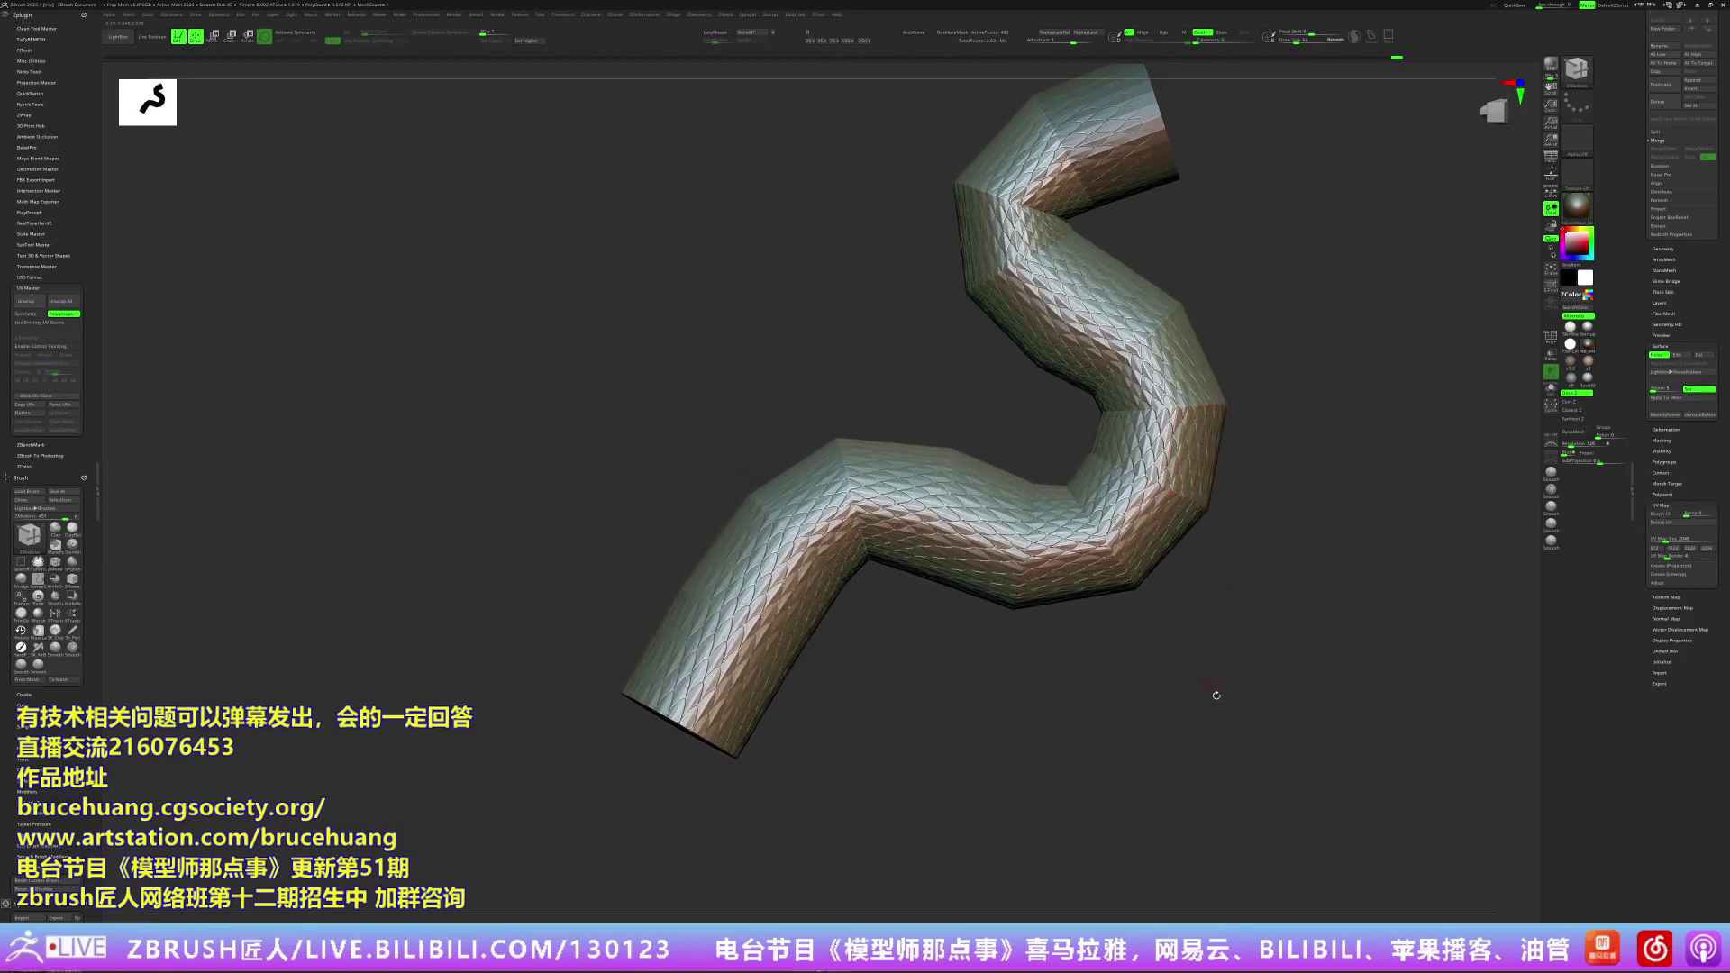
mouse_move(1216, 694)
mouse_down()
mouse_move(1274, 600)
mouse_move(1259, 691)
mouse_move(1264, 609)
mouse_up()
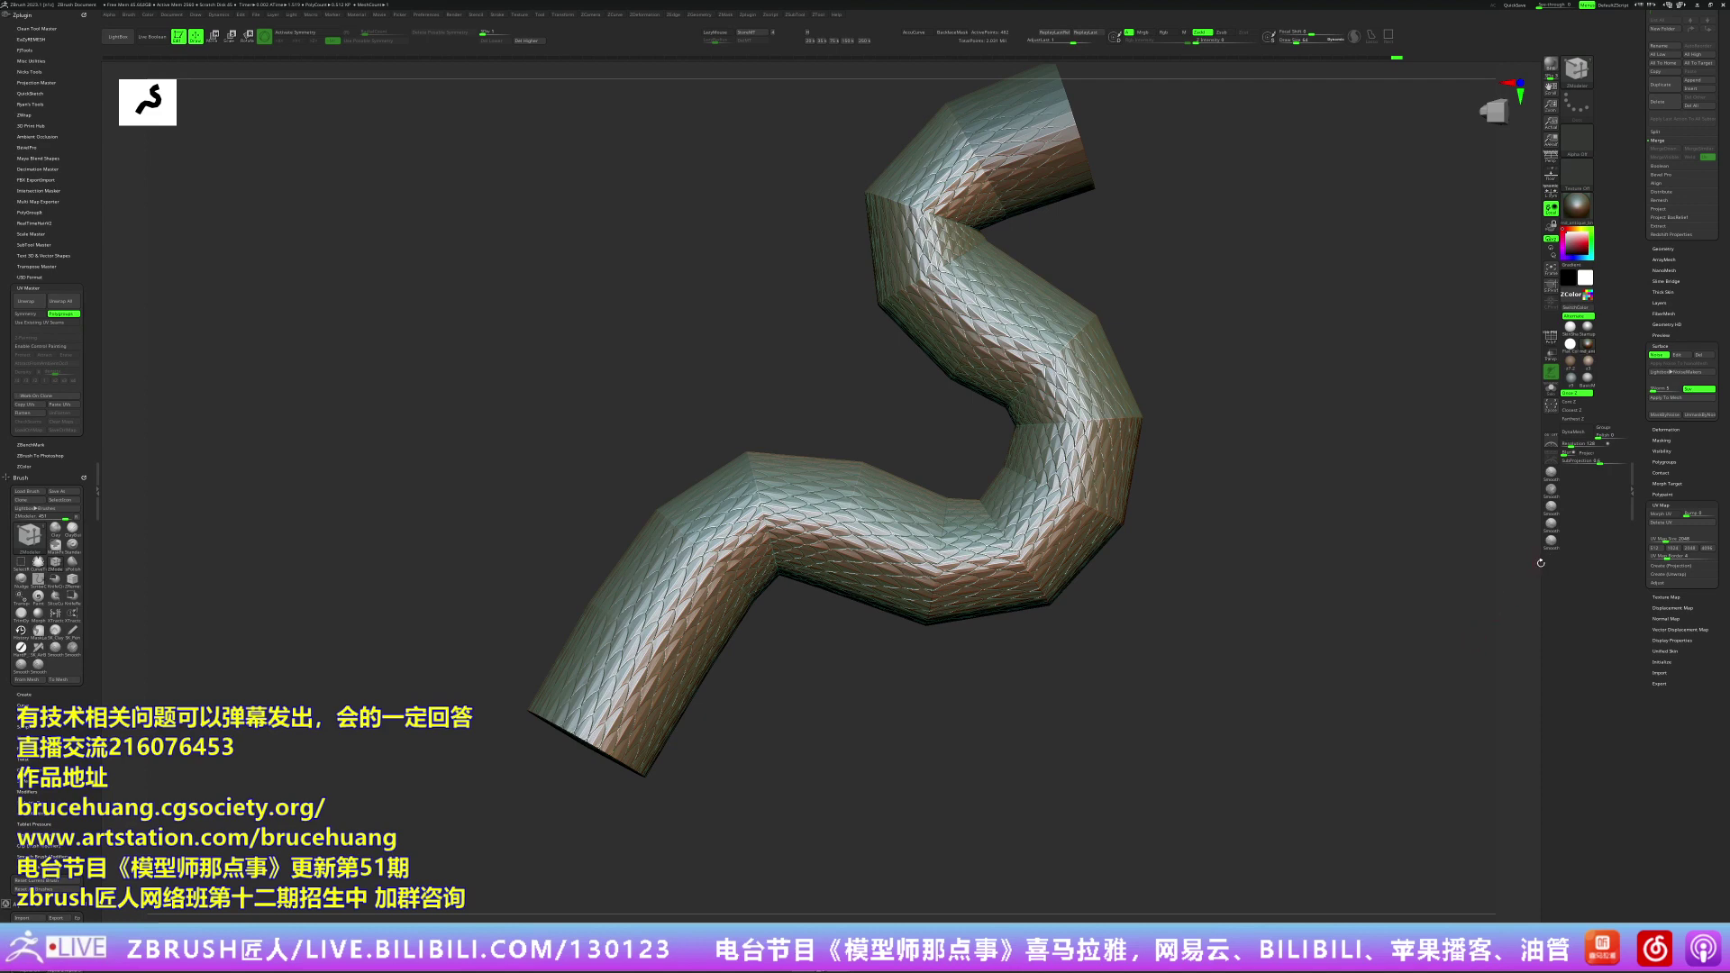
drag(1335, 663, 1280, 631)
click(1664, 515)
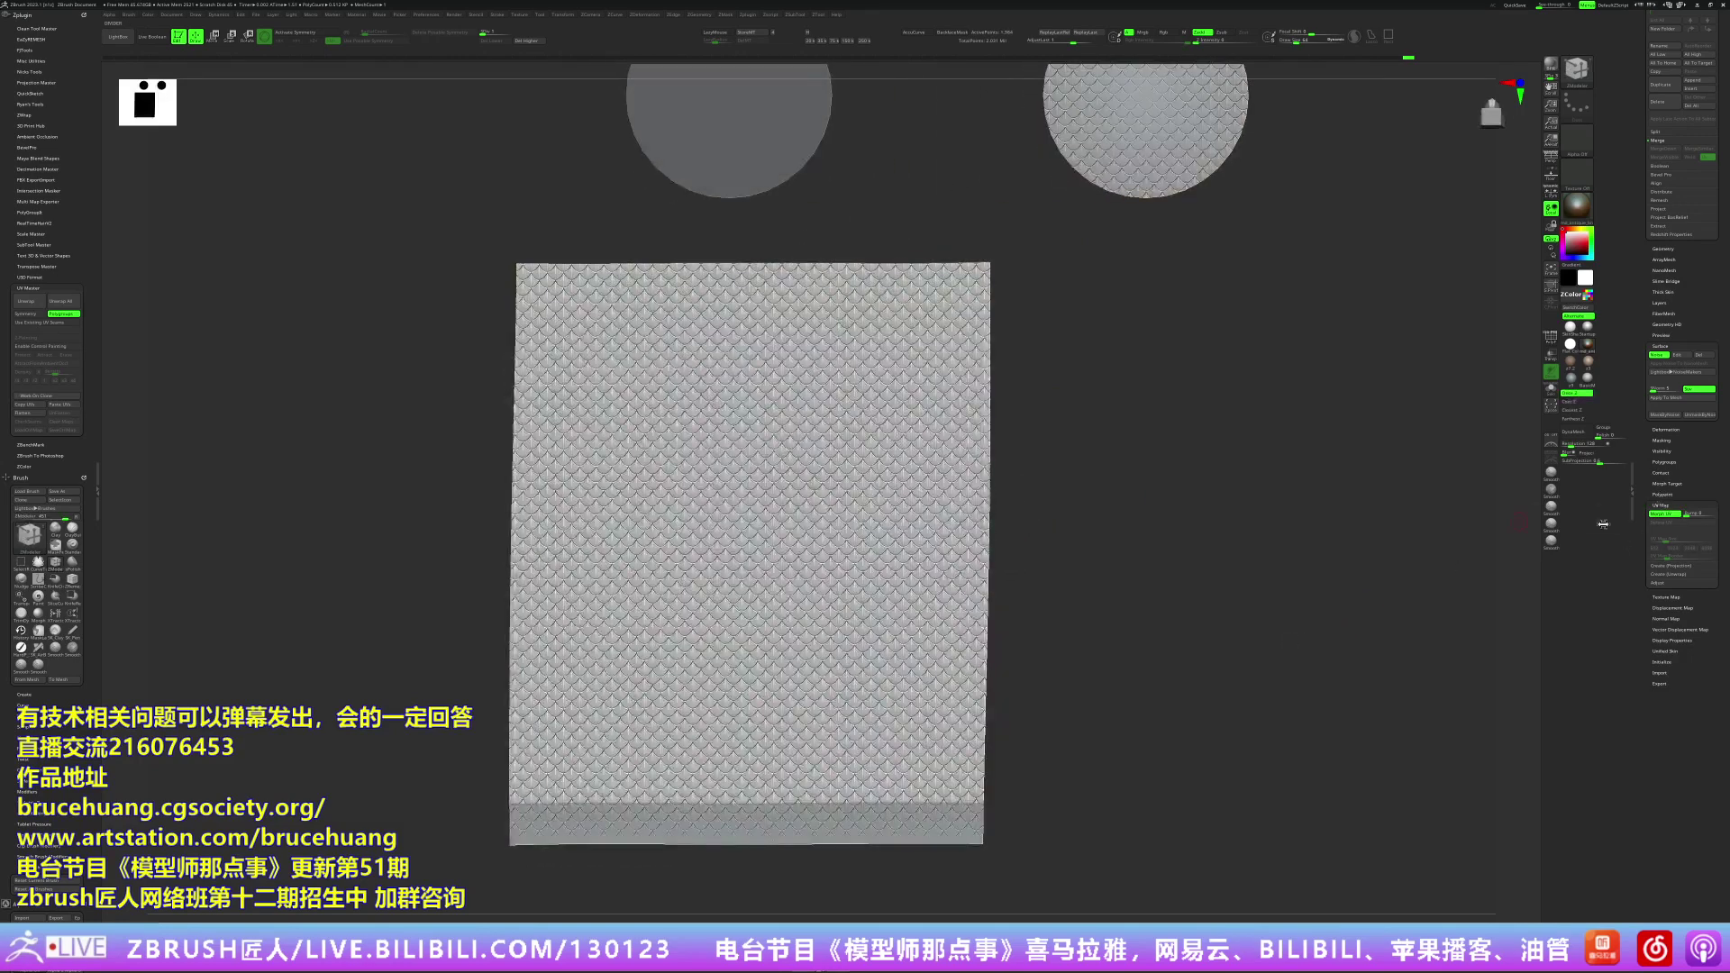
Step: Frame the UV layout, switch off Surface Noise, and toggle Morph UV off to restore the tube
key(f)
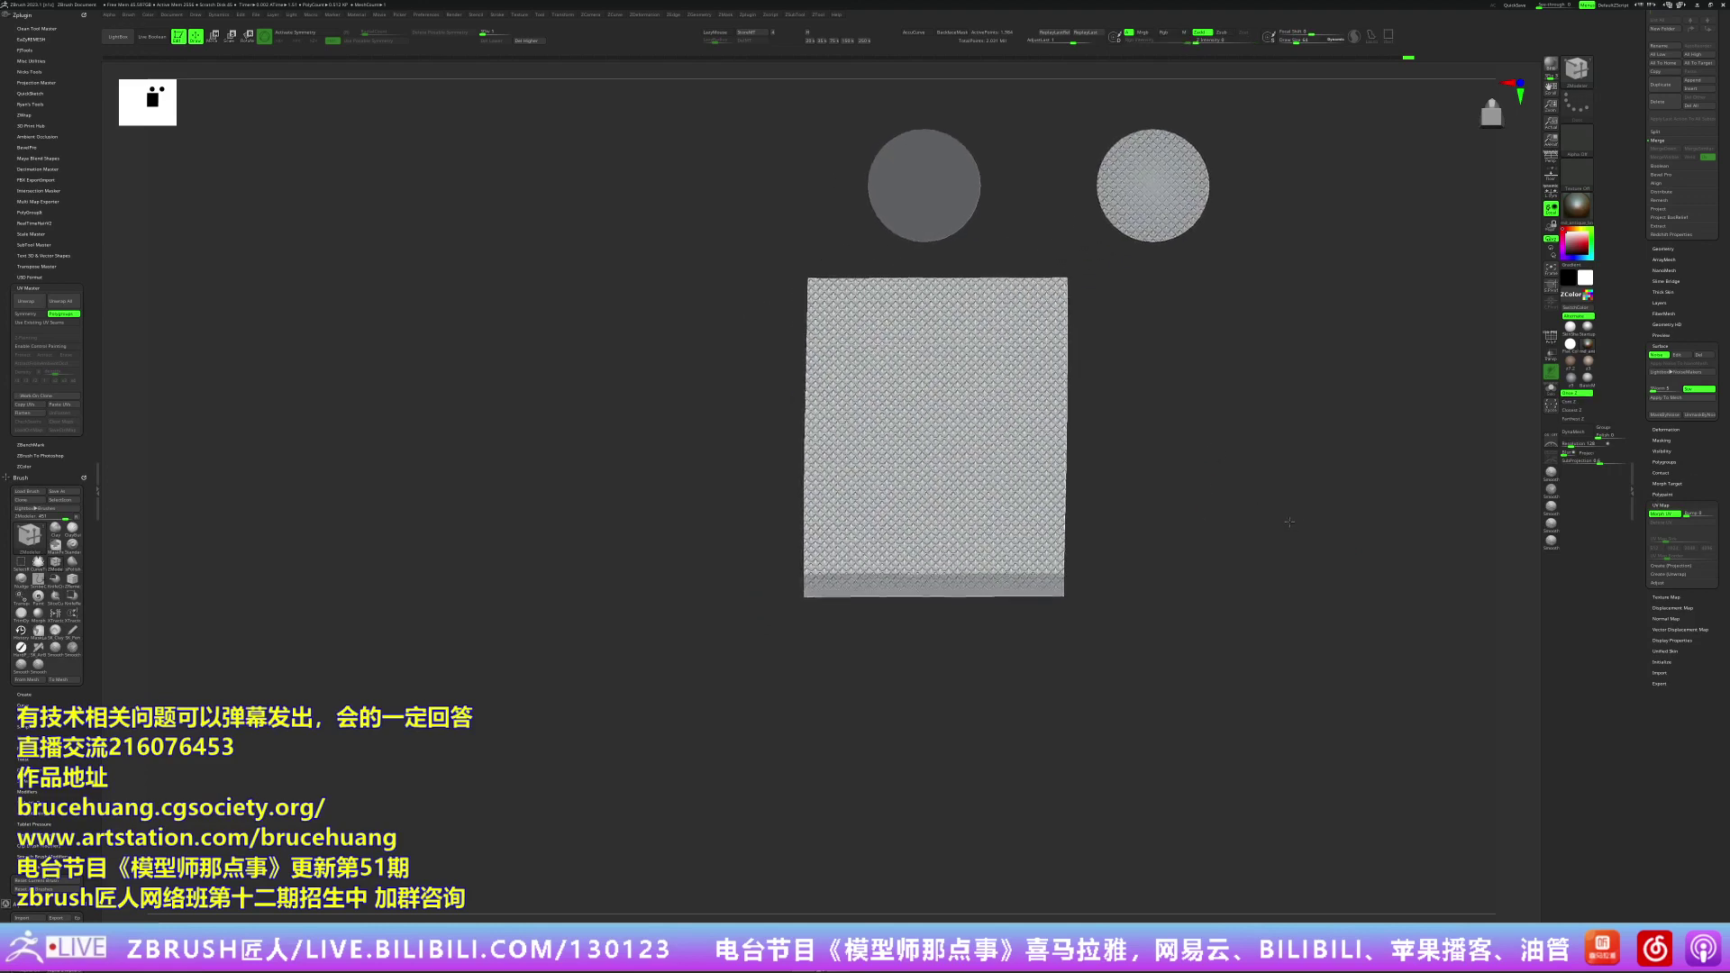
mouse_move(1228, 523)
mouse_down()
mouse_move(1304, 395)
mouse_move(1298, 510)
mouse_up()
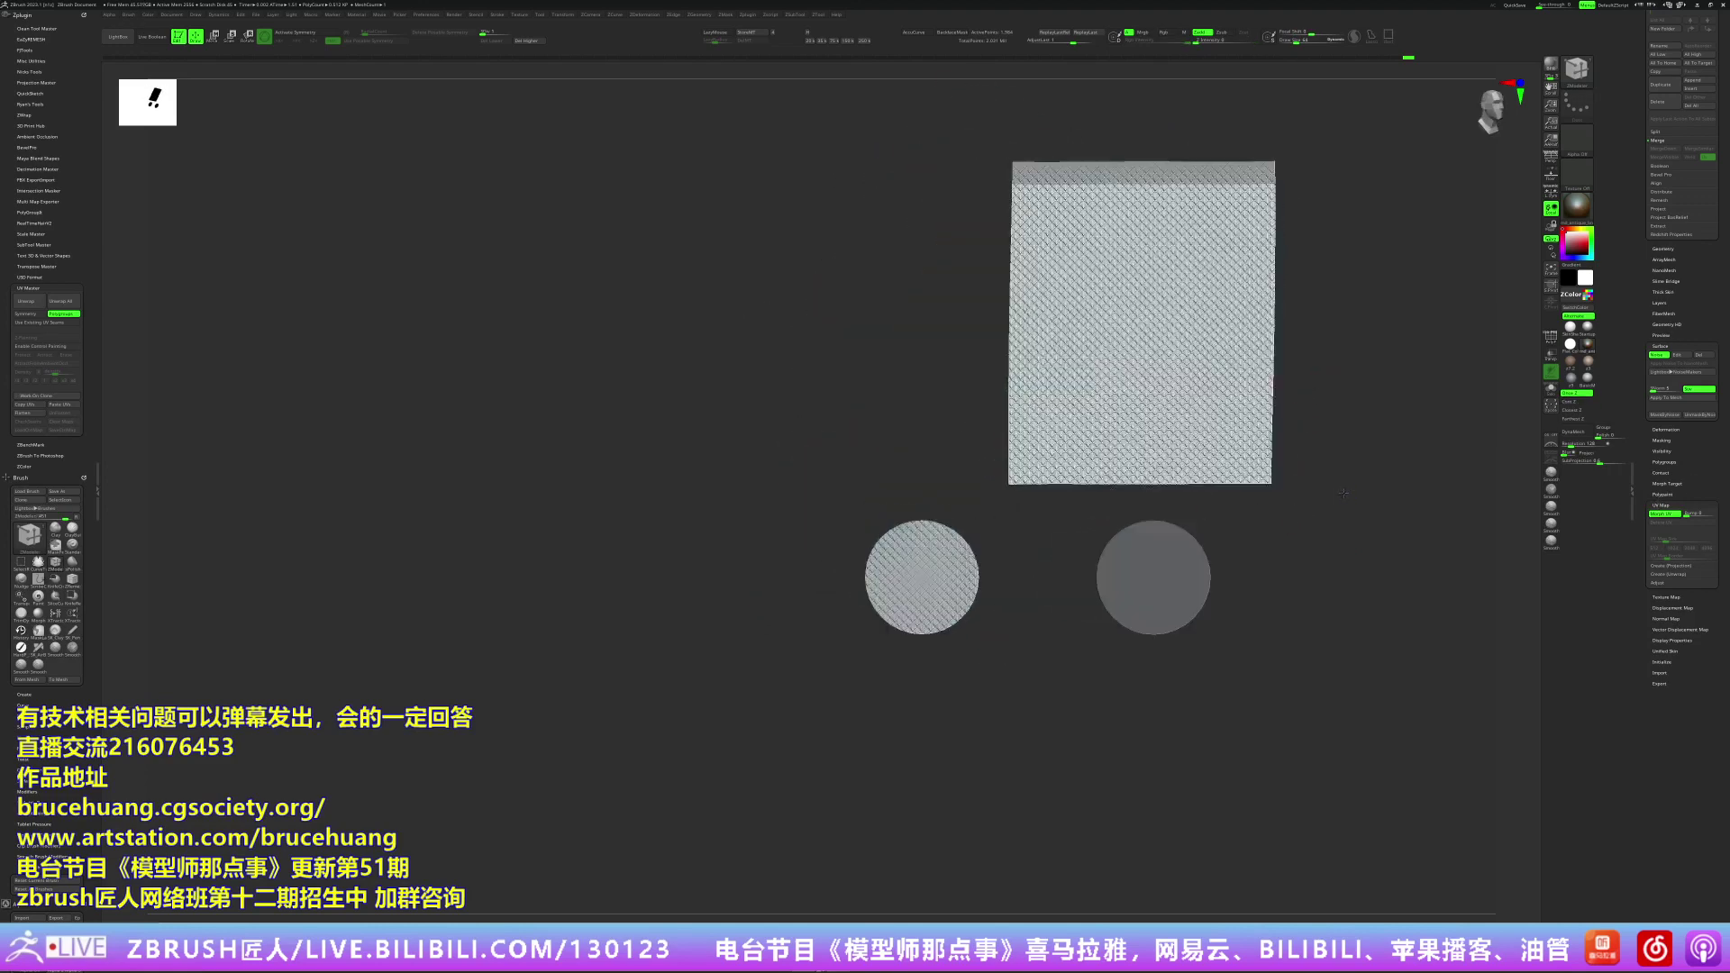
right_click(1306, 475)
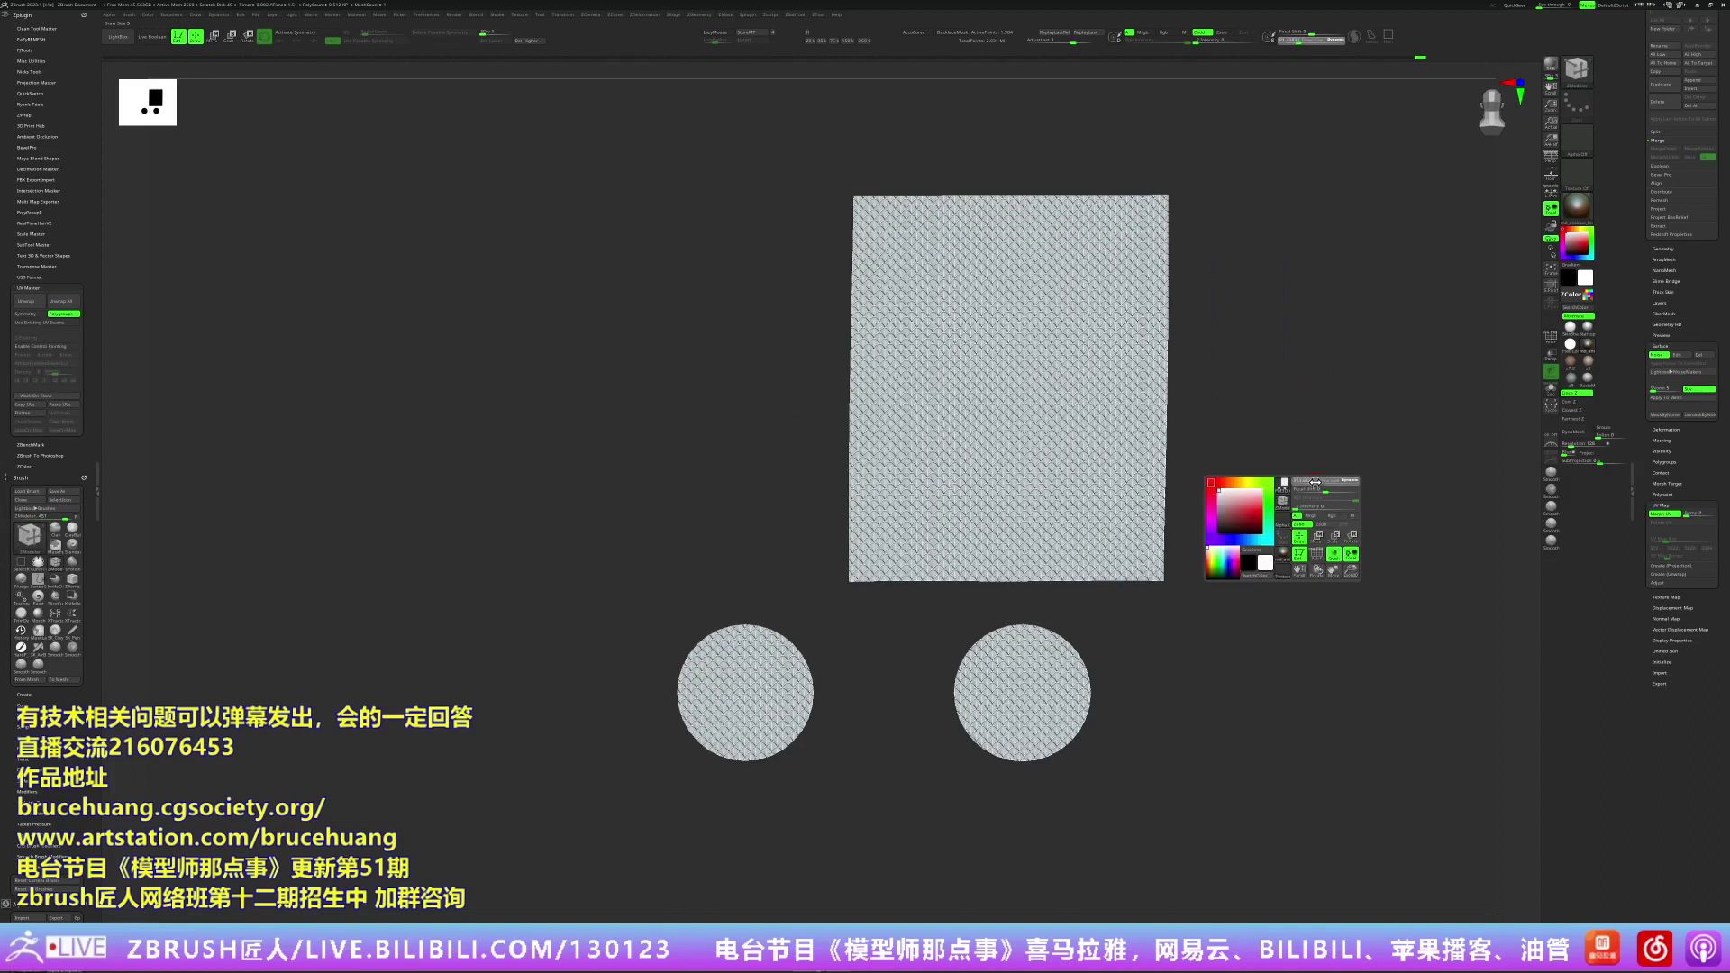
click(1657, 355)
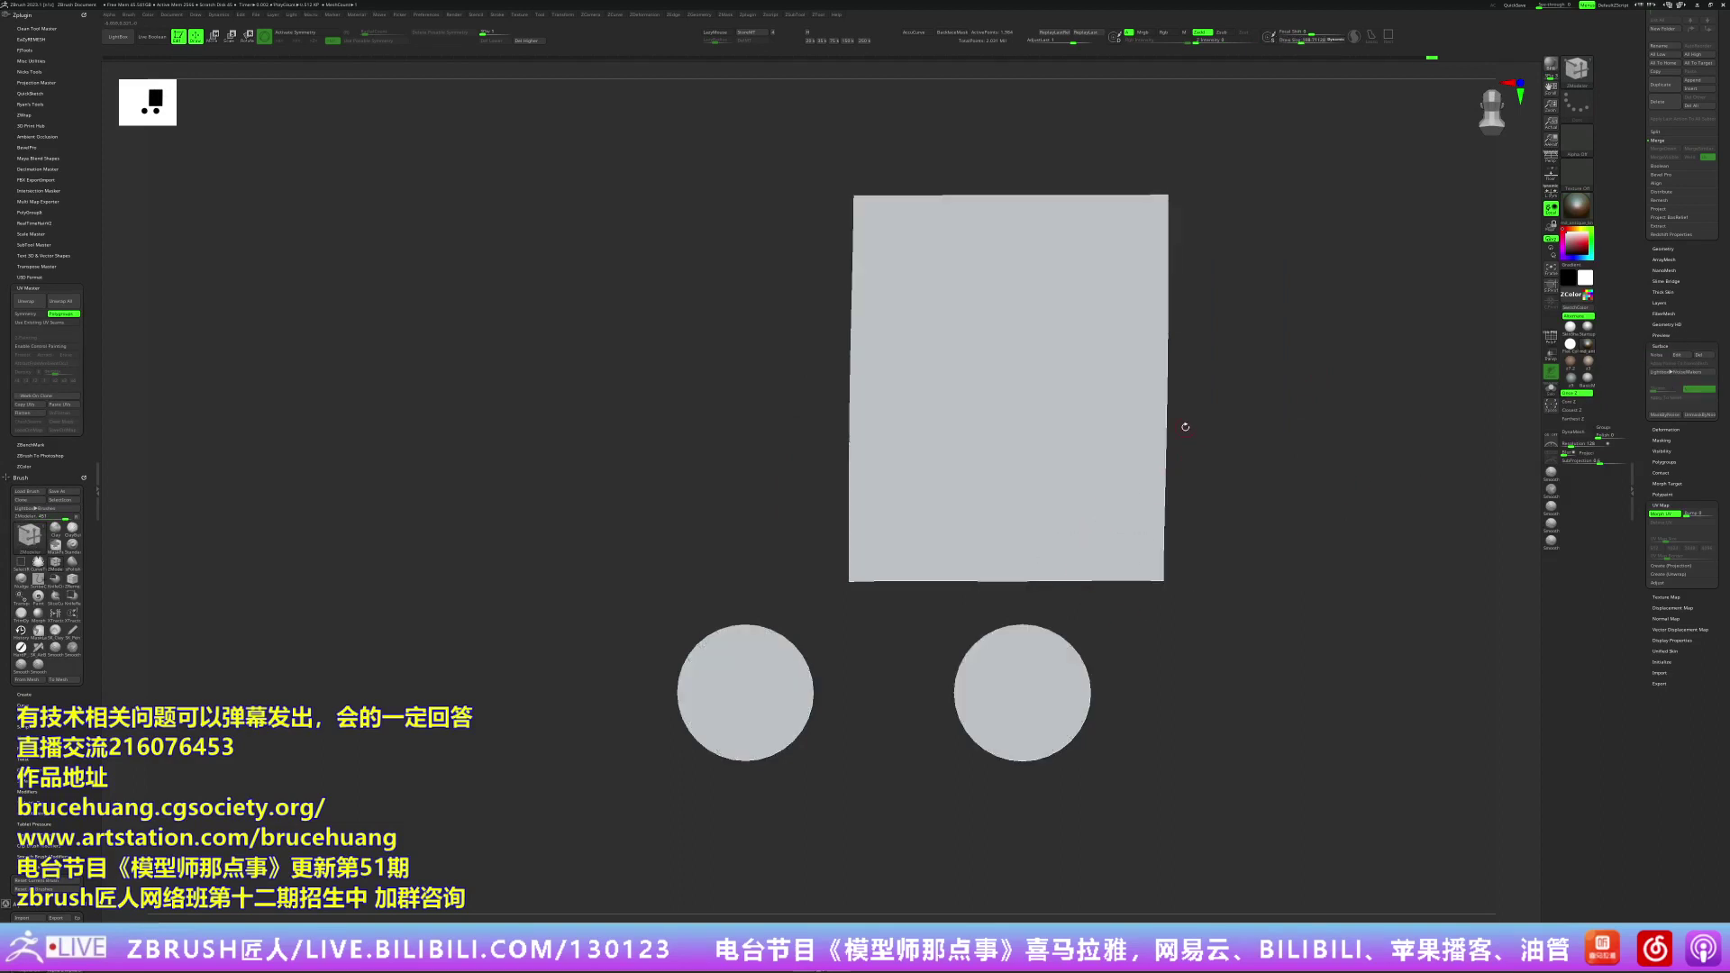
click(1663, 513)
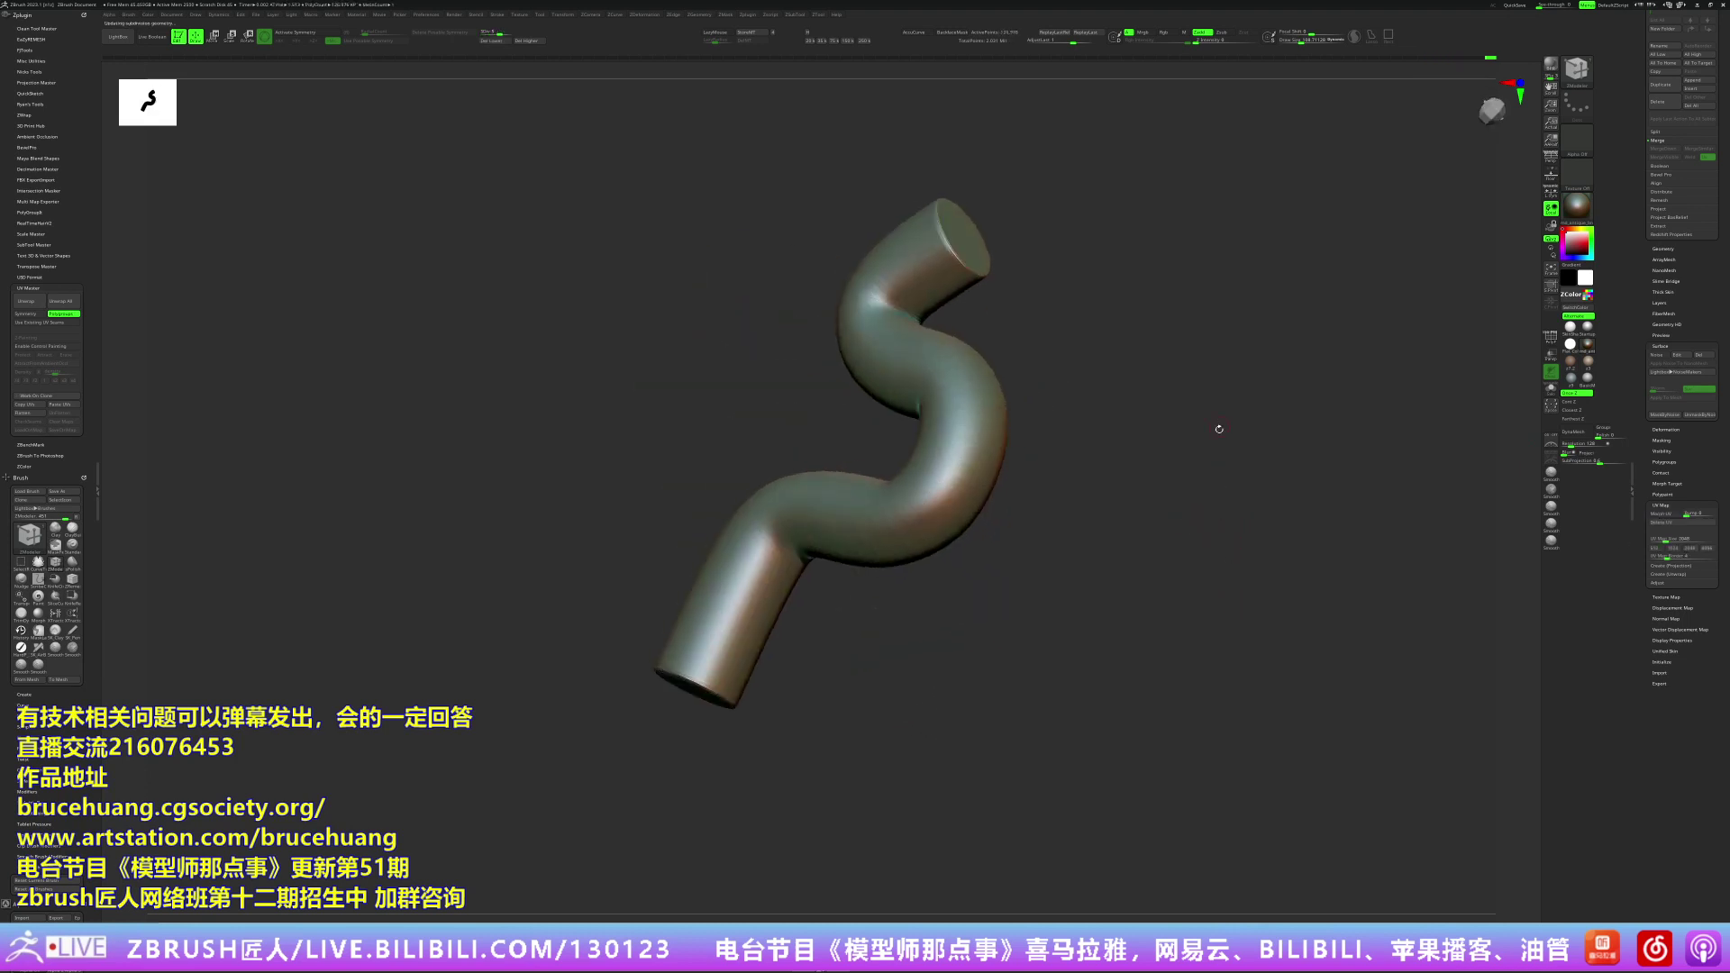
Step: Sculpt a test crease on the tube's upper bend with the Standard brush, then orbit to inspect it
key(f)
right_click(1027, 442)
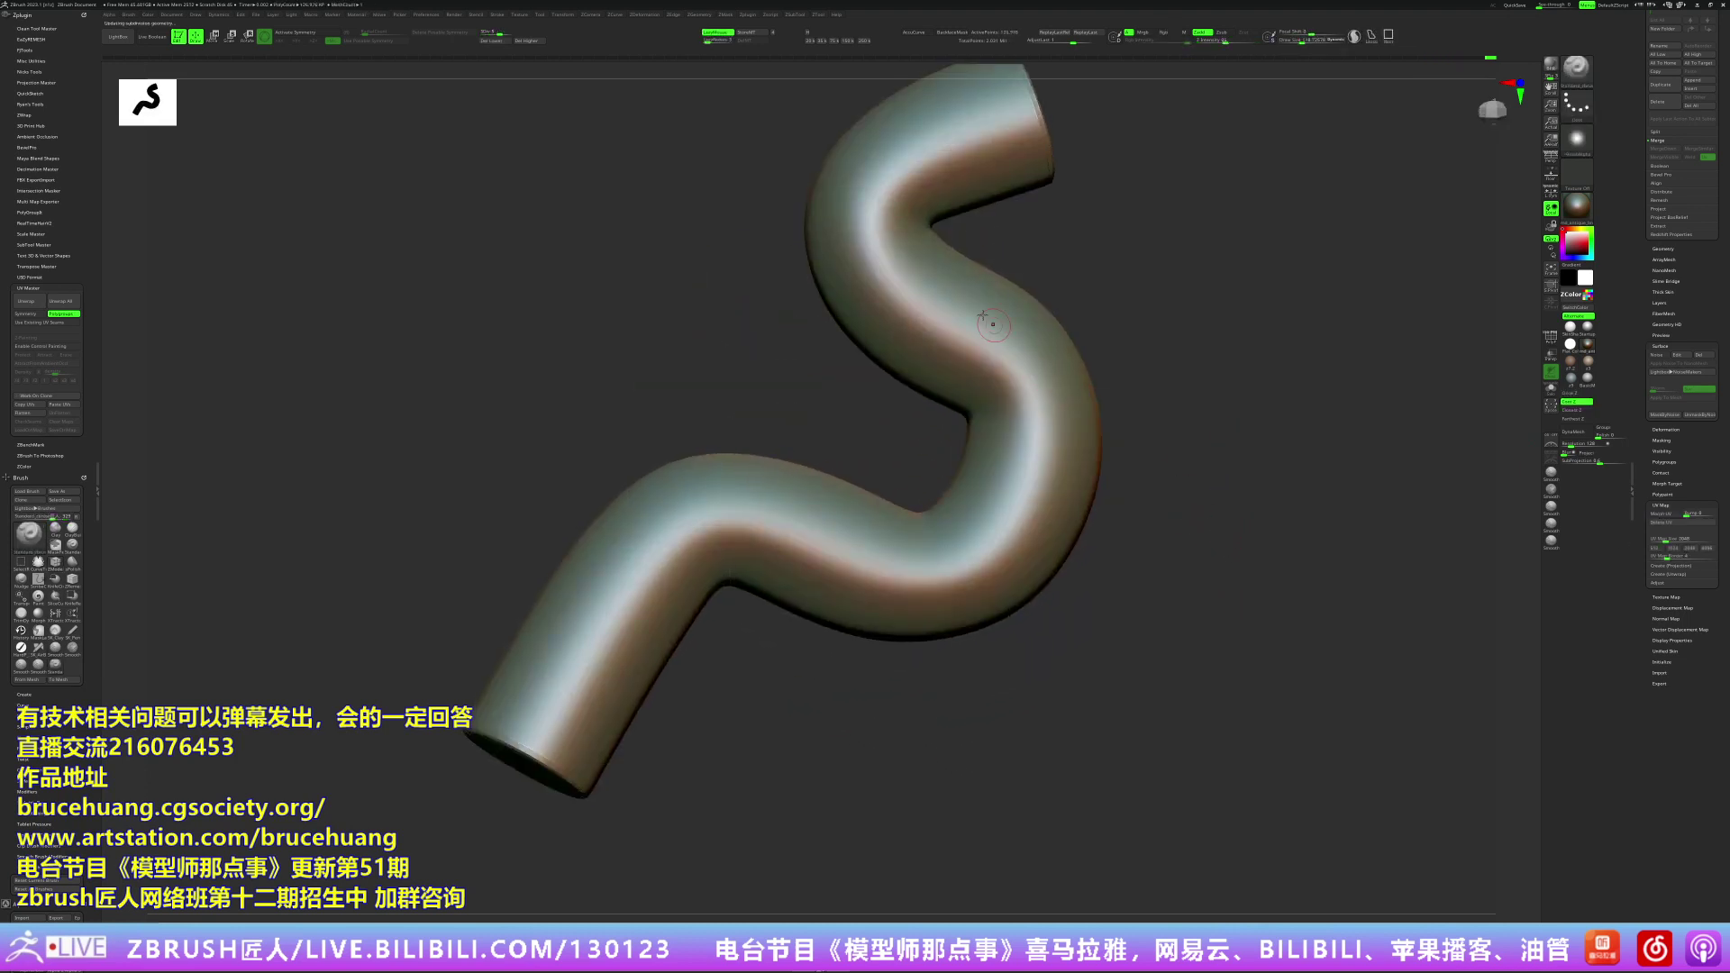
mouse_move(883, 162)
mouse_down()
mouse_move(896, 270)
mouse_move(808, 624)
mouse_up()
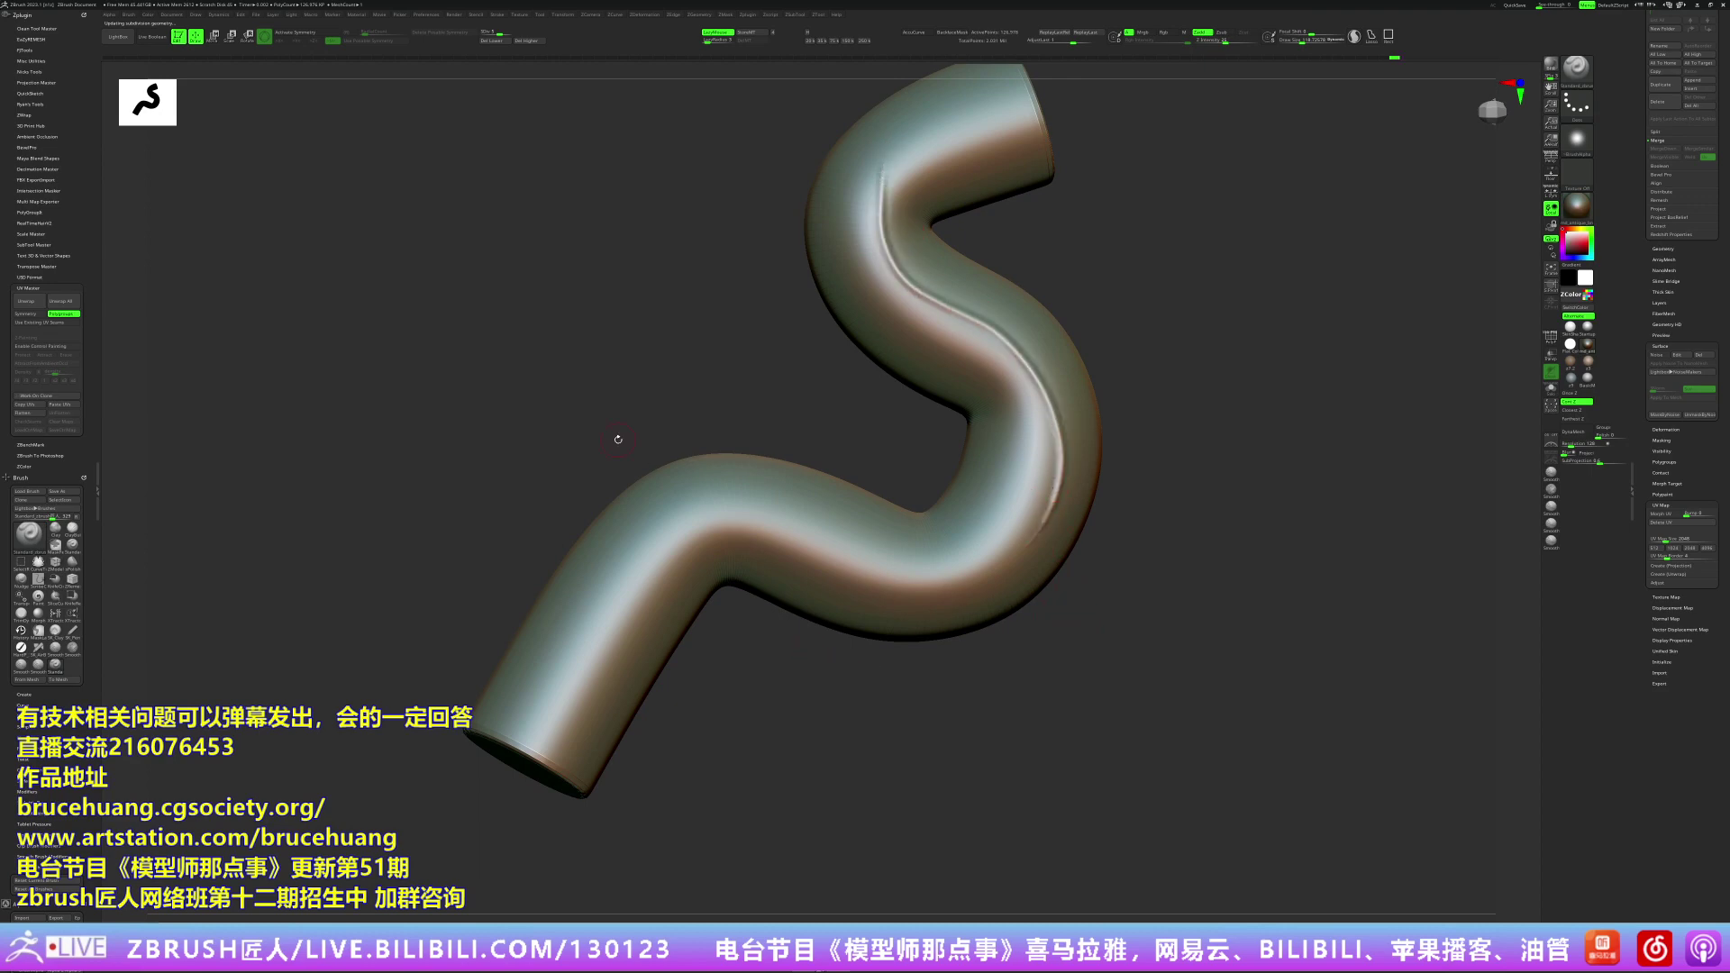
mouse_move(618, 439)
mouse_down()
mouse_move(667, 428)
mouse_move(1245, 757)
mouse_up()
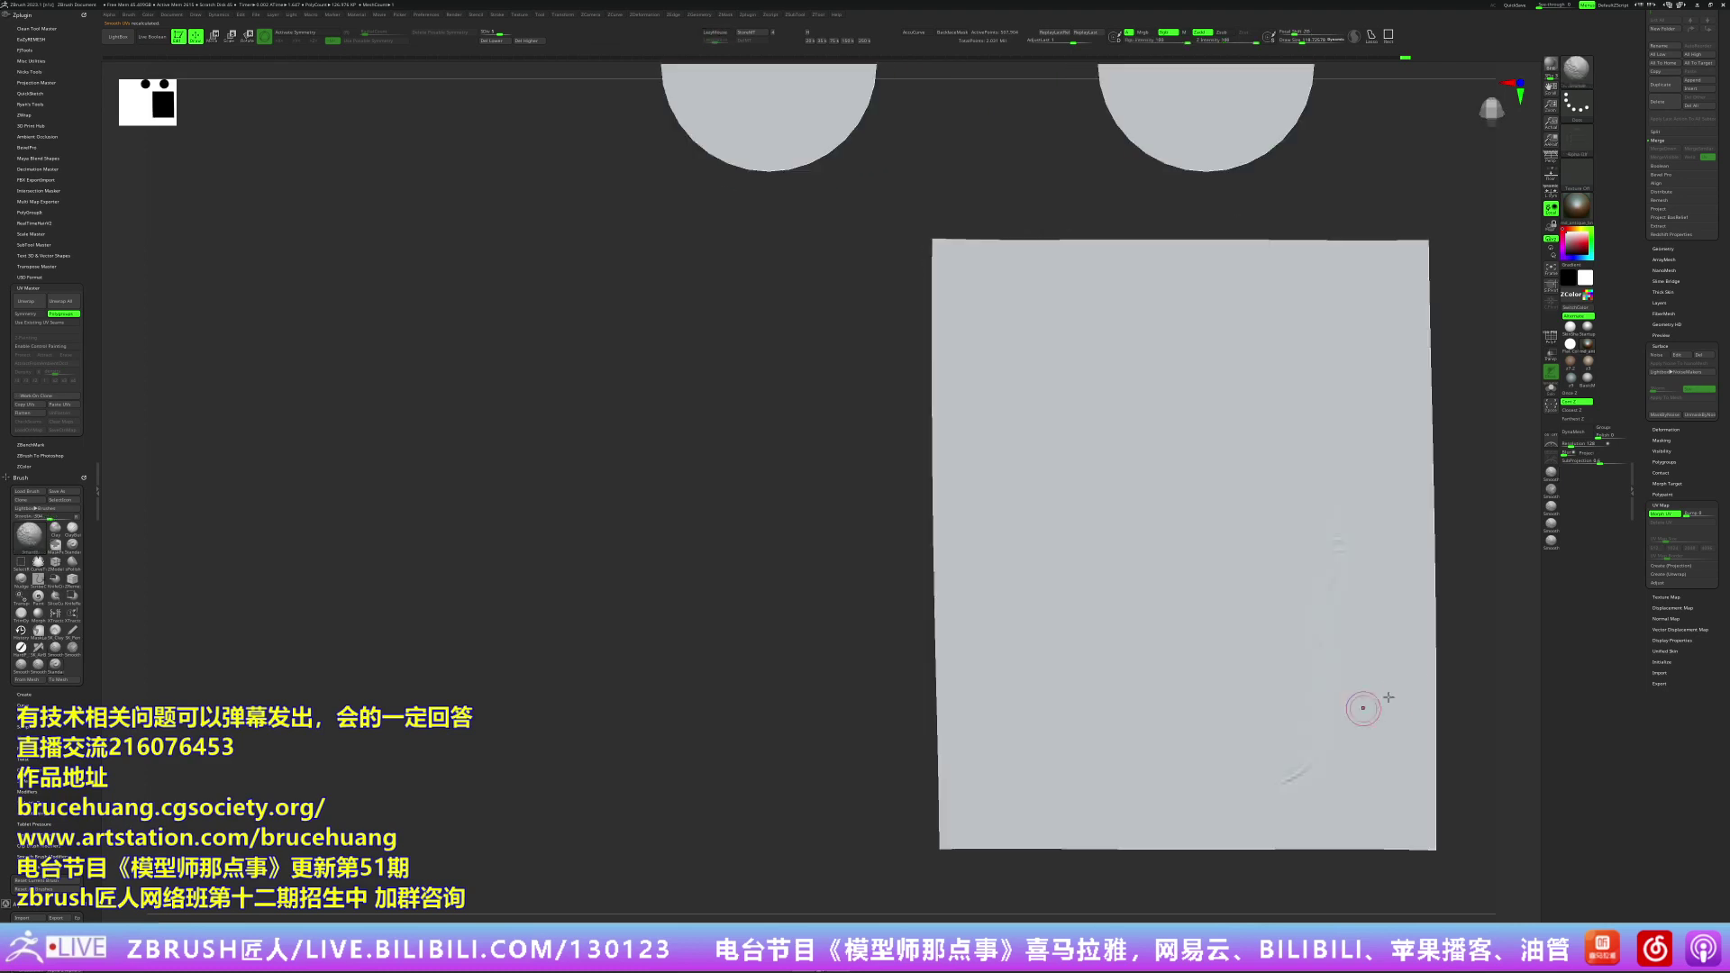
Step: Turn the UV plane face-on and carve the first long vertical grooves down it
mouse_move(1442, 703)
mouse_down()
mouse_move(1424, 590)
mouse_move(1351, 577)
mouse_up()
drag(948, 299, 936, 807)
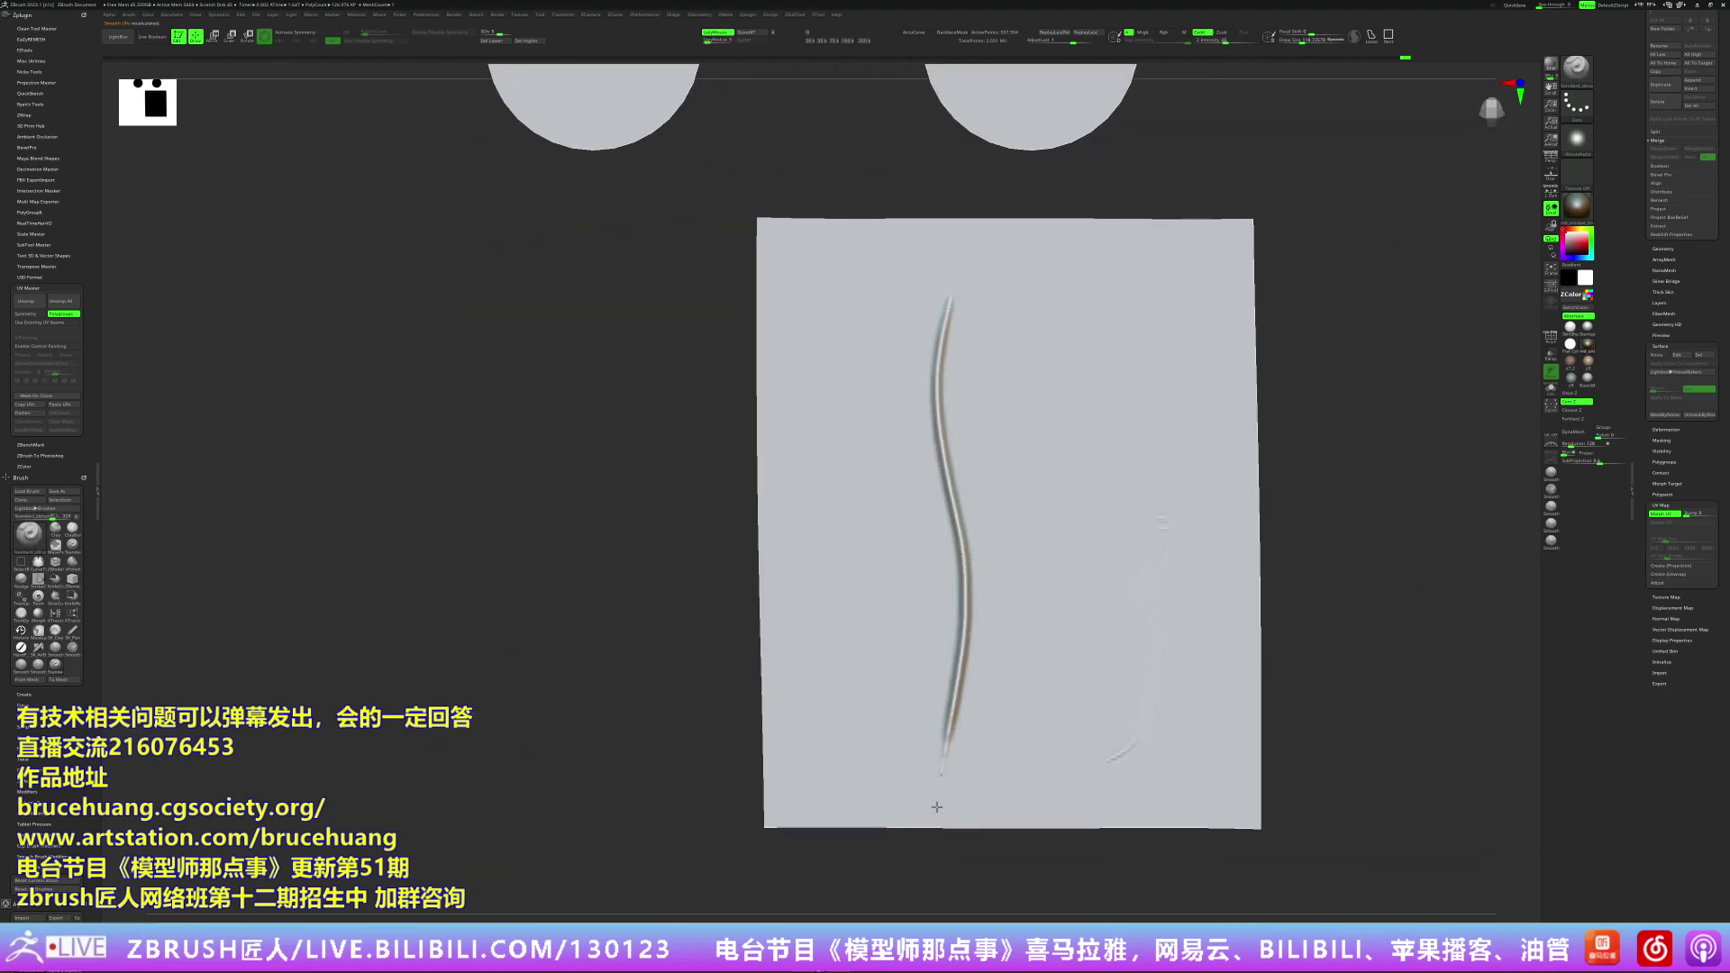
mouse_move(1026, 275)
mouse_down()
mouse_move(1001, 805)
mouse_move(1061, 794)
mouse_up()
drag(845, 284, 875, 825)
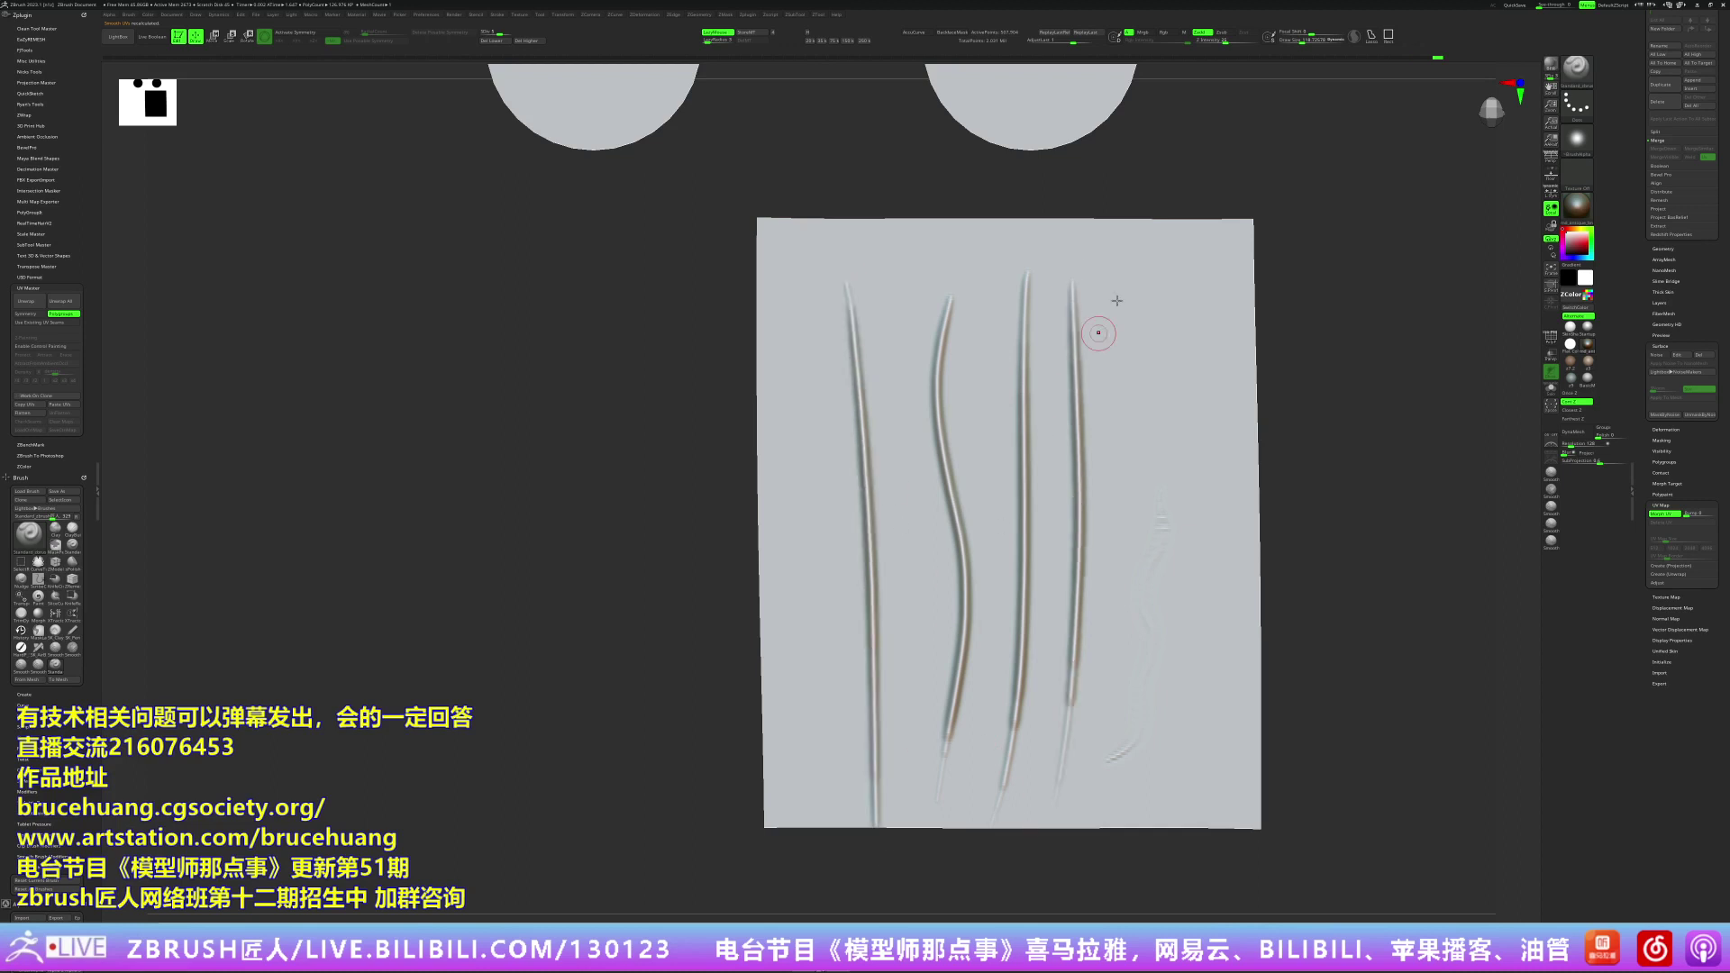
drag(1137, 283, 1116, 825)
Step: Add more lengthwise grooves across the plane, then morph it back into the tube
drag(1177, 333, 1174, 818)
drag(1211, 287, 1207, 789)
drag(899, 324, 909, 397)
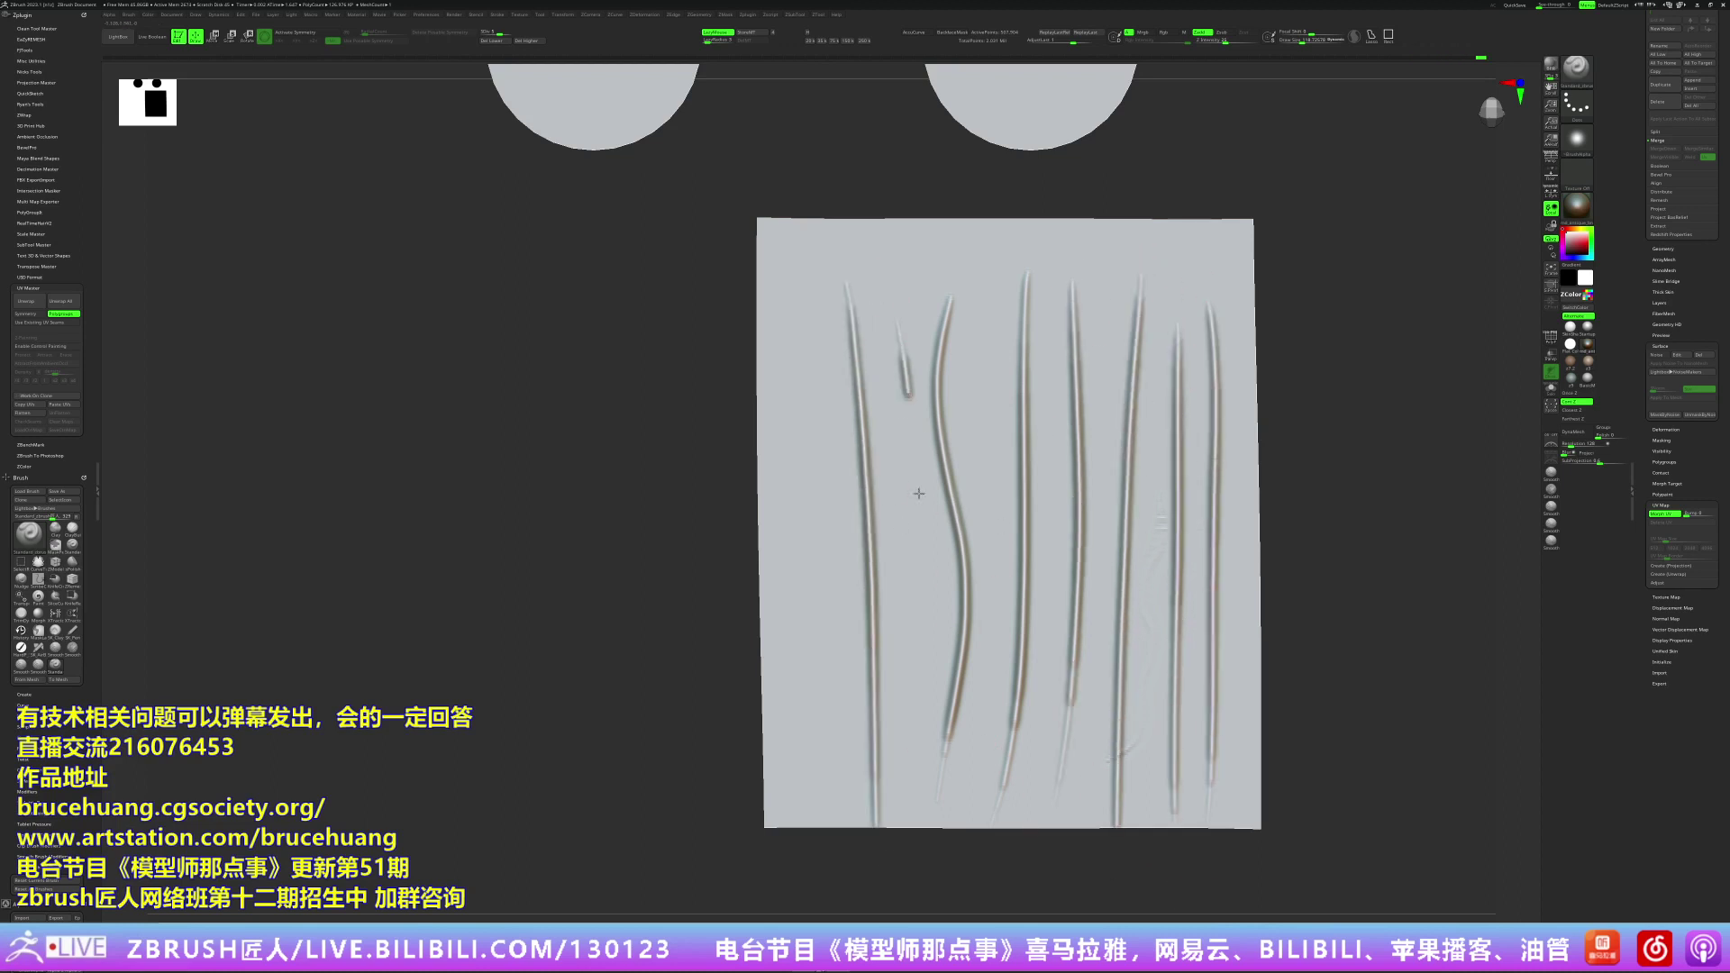
drag(918, 493, 935, 757)
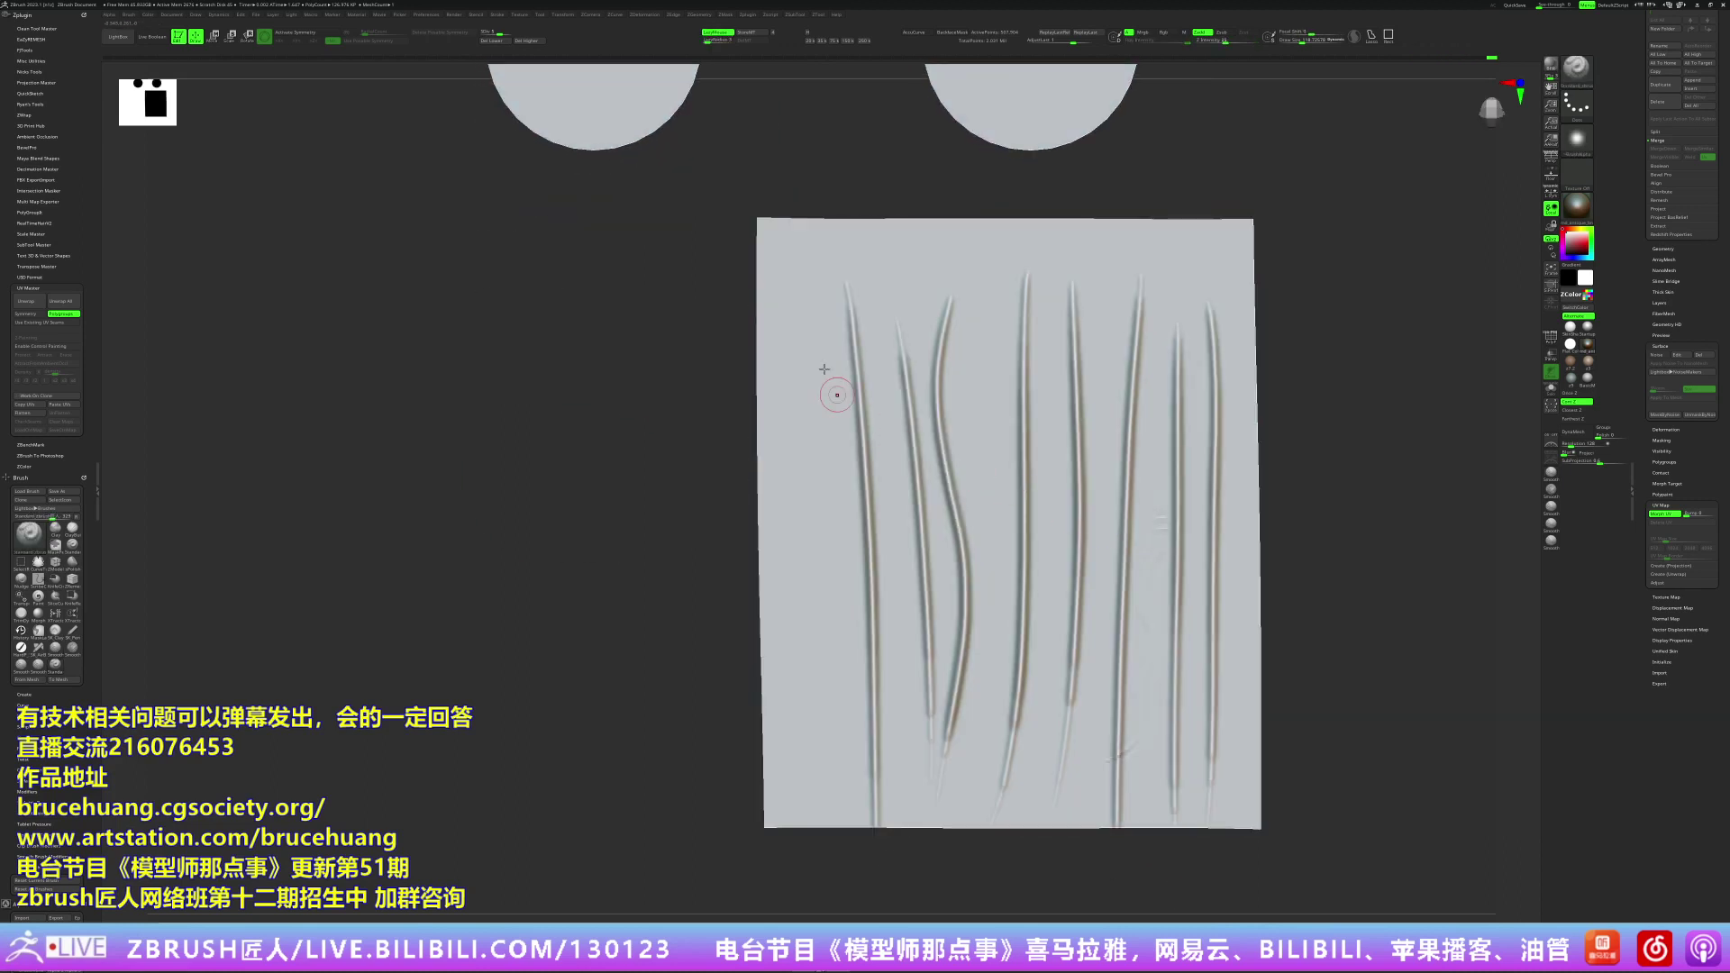
drag(809, 286, 820, 748)
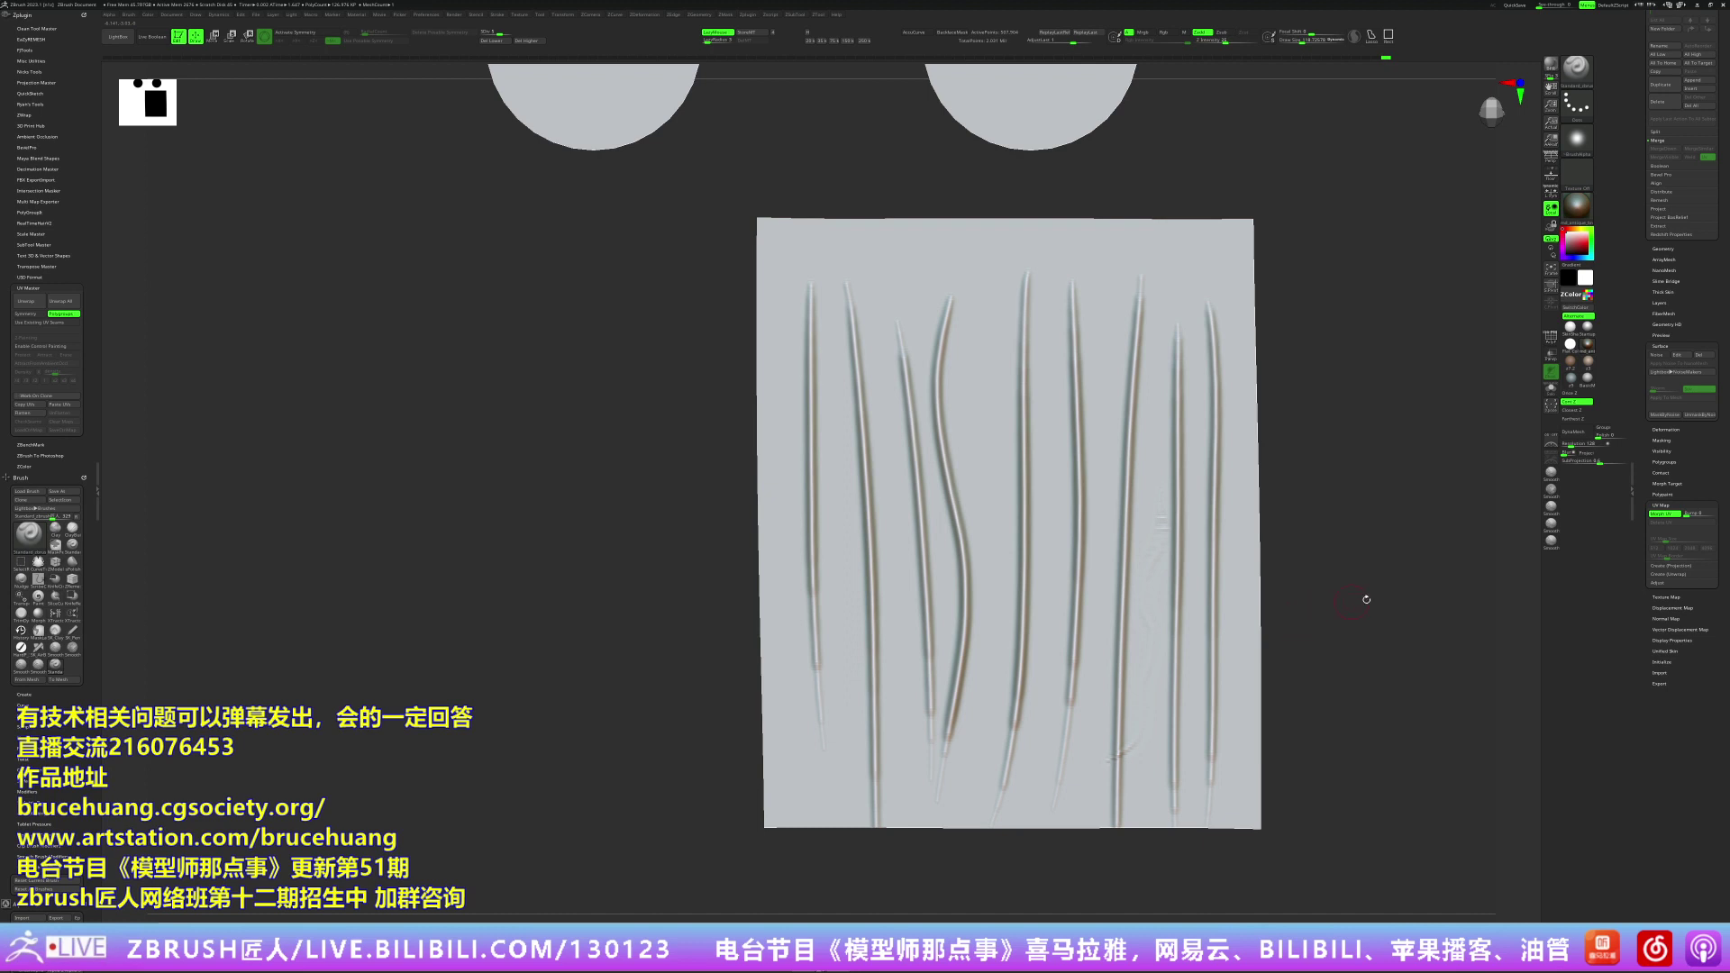
click(1665, 513)
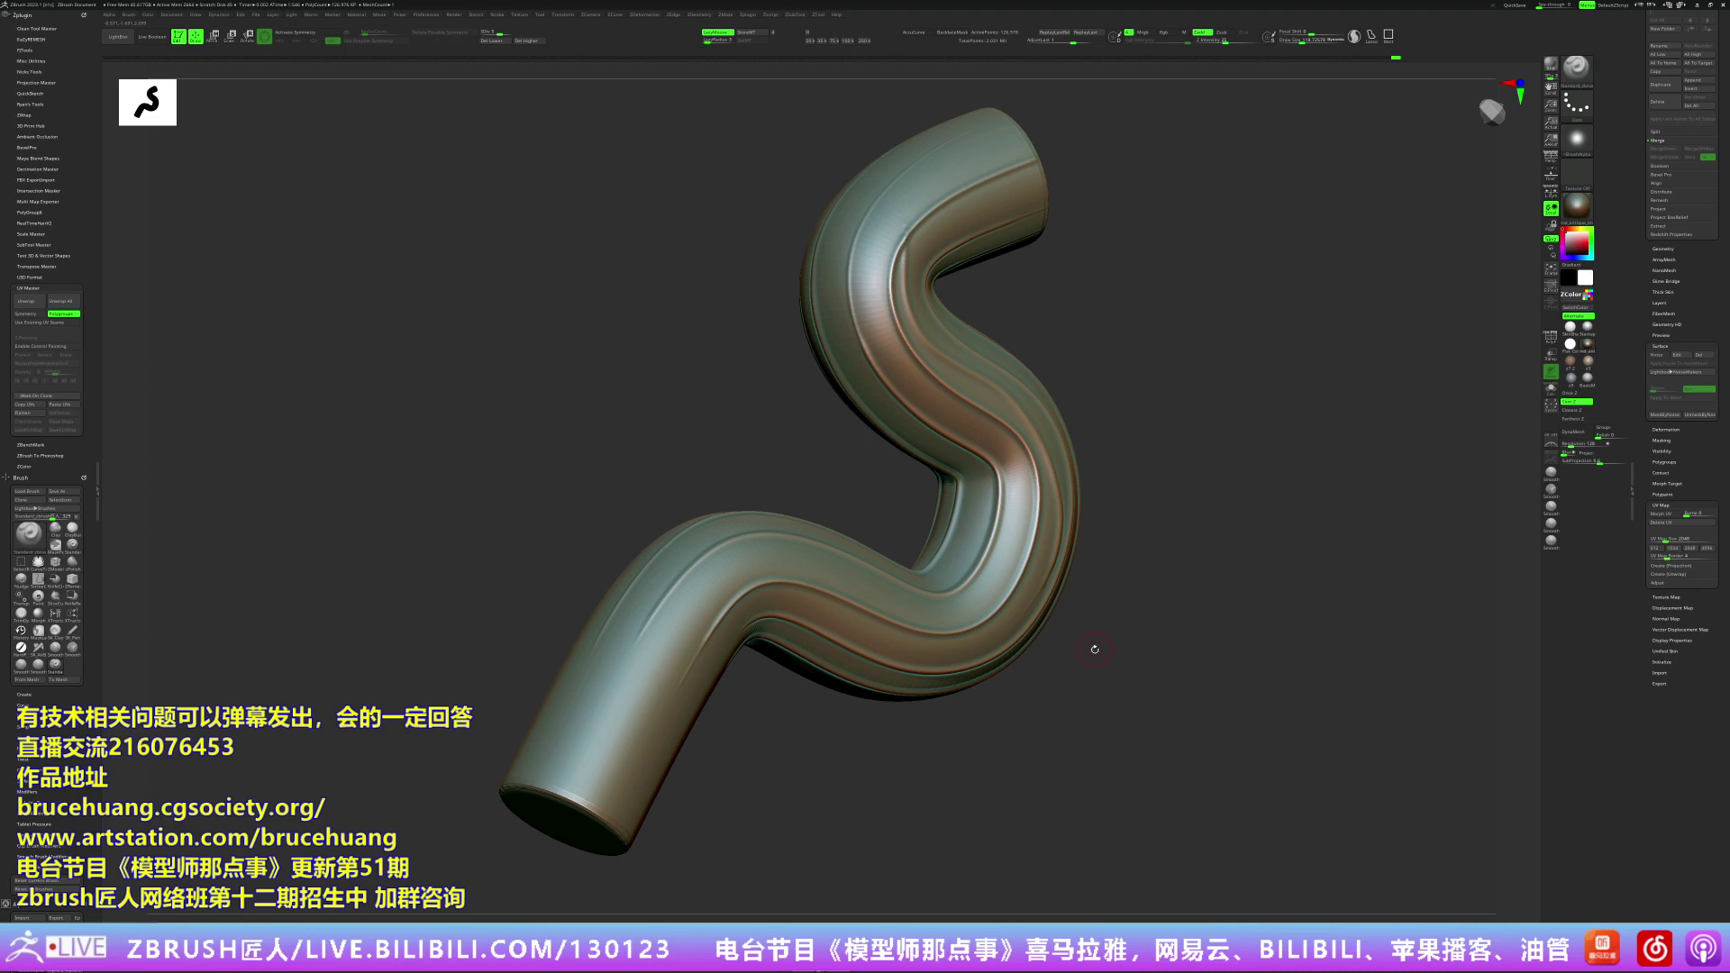
Step: Unfold the tube, mask the two discs, and rotate the UV plane about 45 degrees
click(1661, 513)
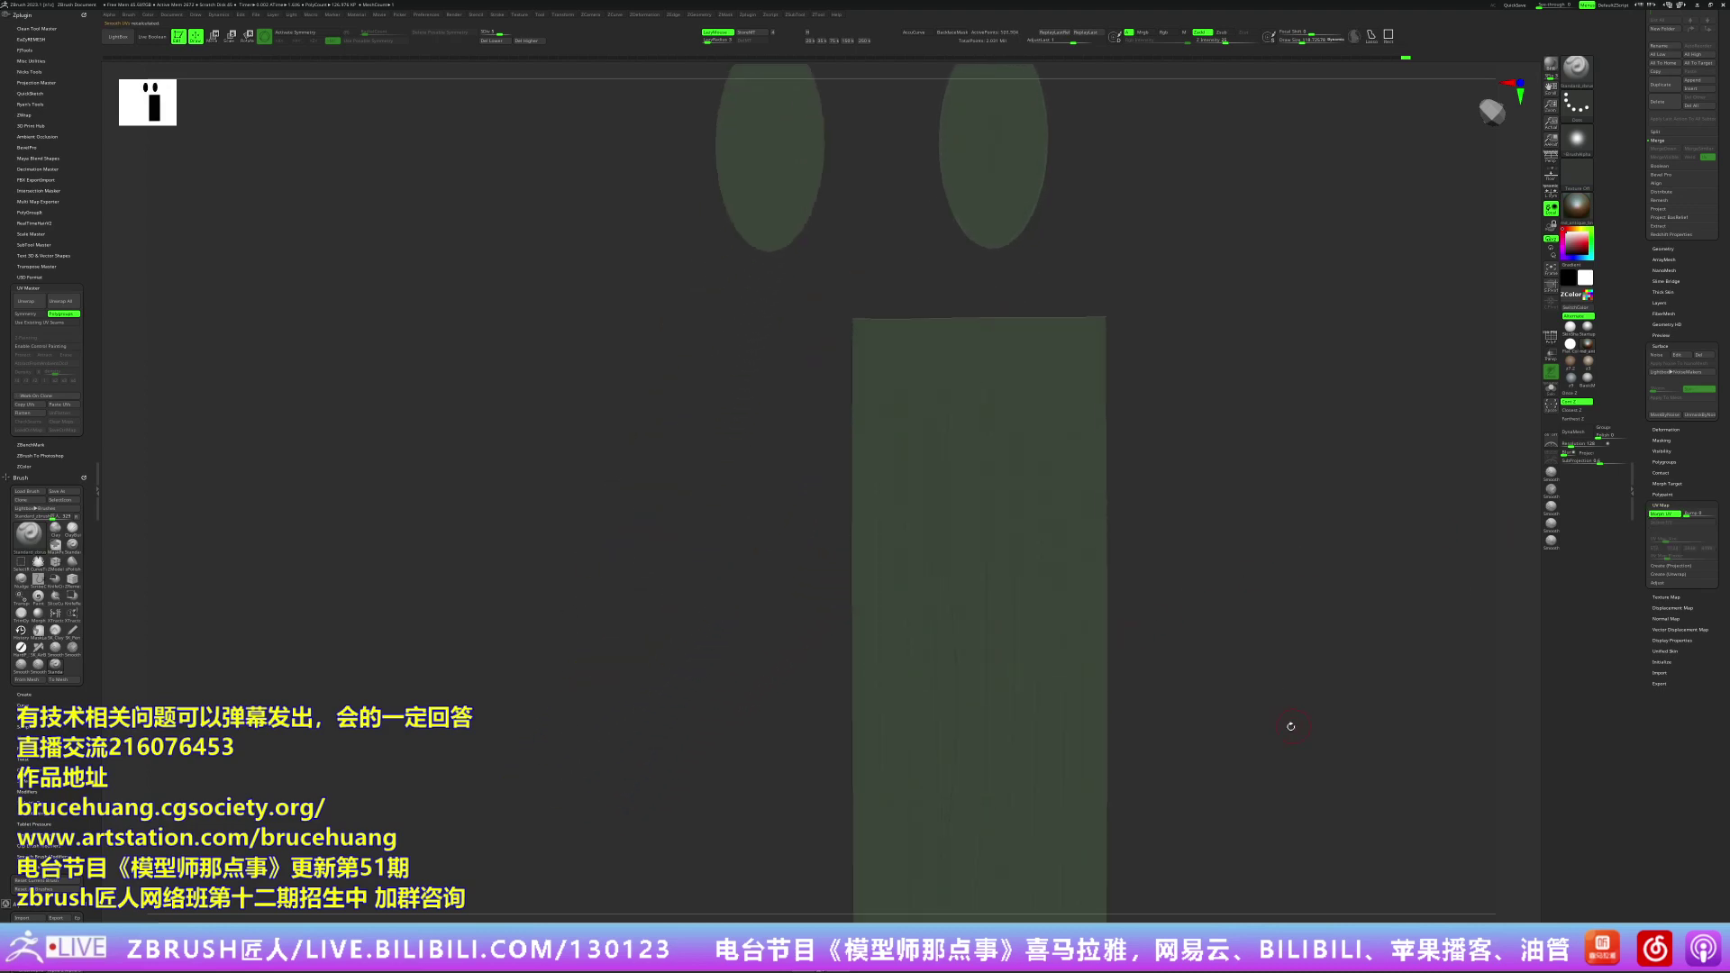
drag(1395, 711, 1004, 494)
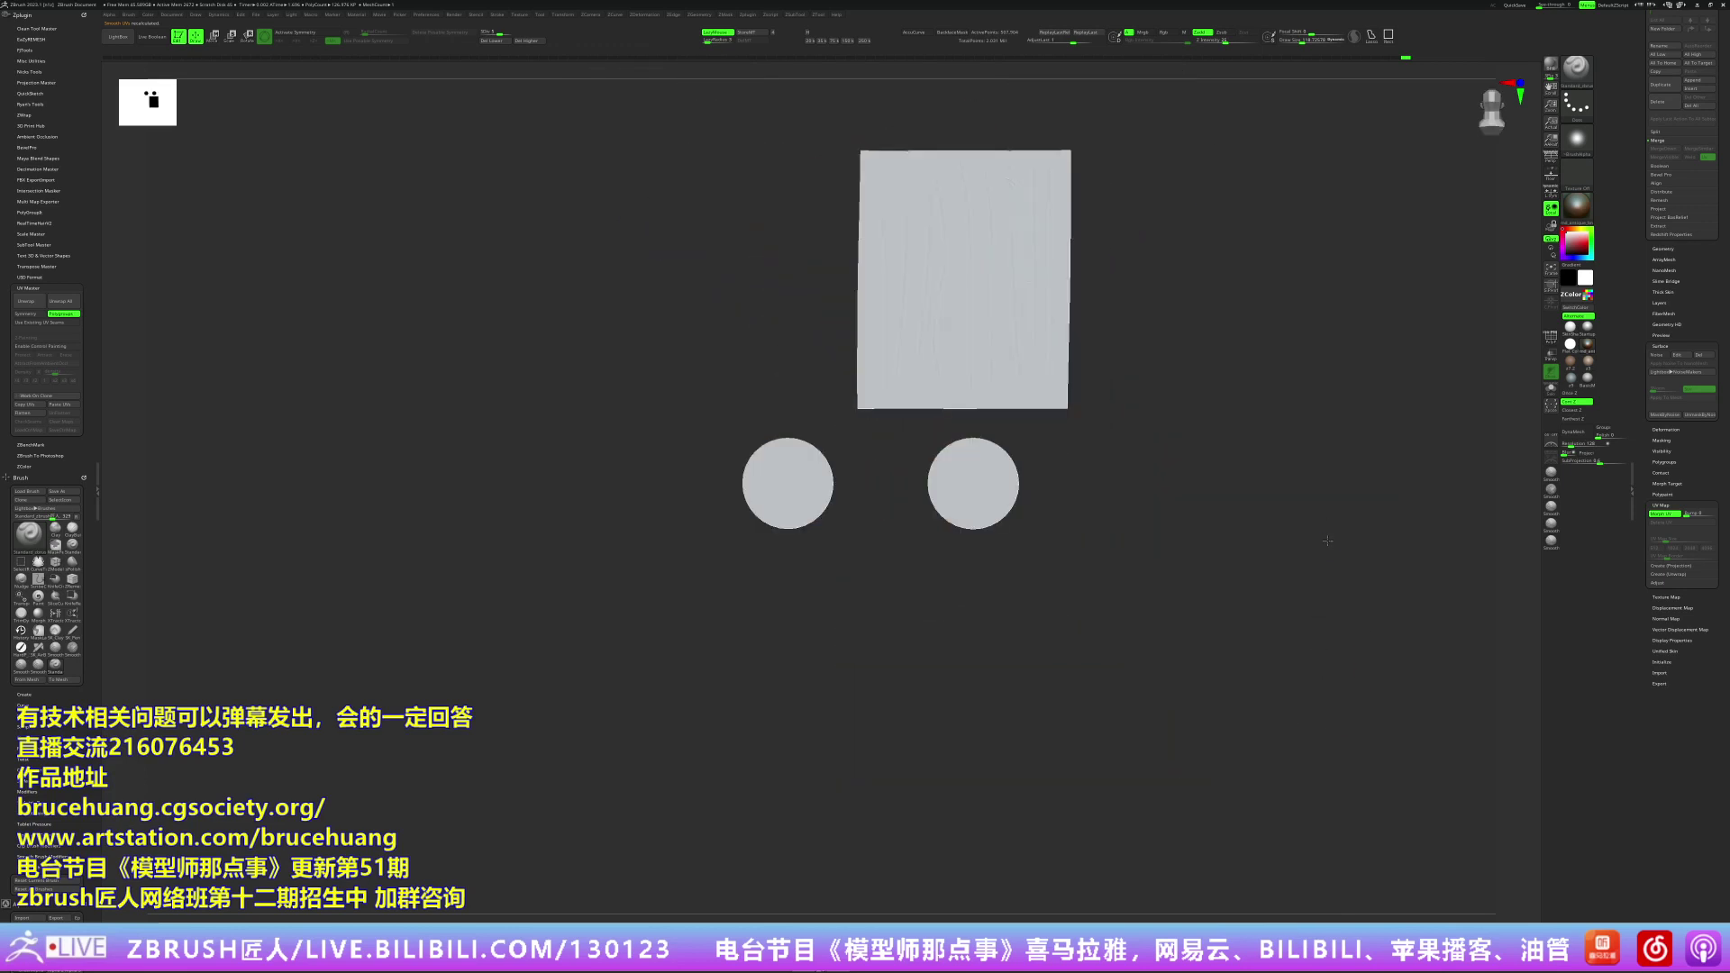
key(w)
ctrl+click(1005, 494)
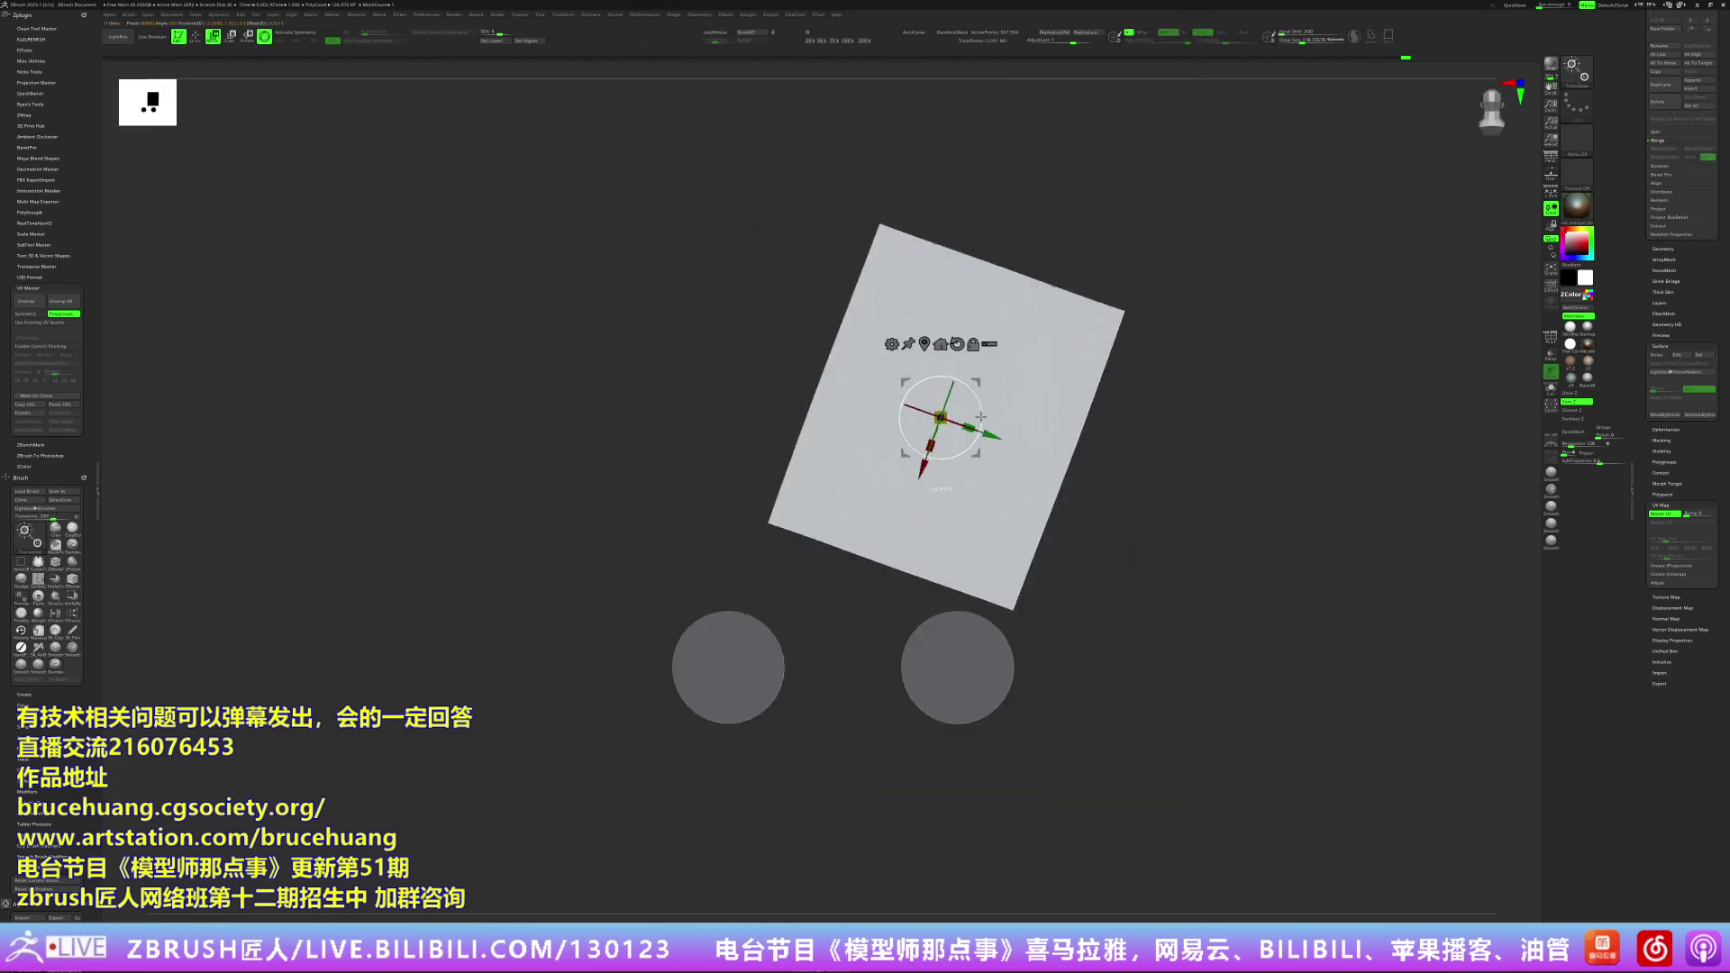
drag(1004, 494, 1003, 443)
Step: Morph back to the tube to check the rotation, then unfold it into the UV layout again
key(q)
click(1661, 514)
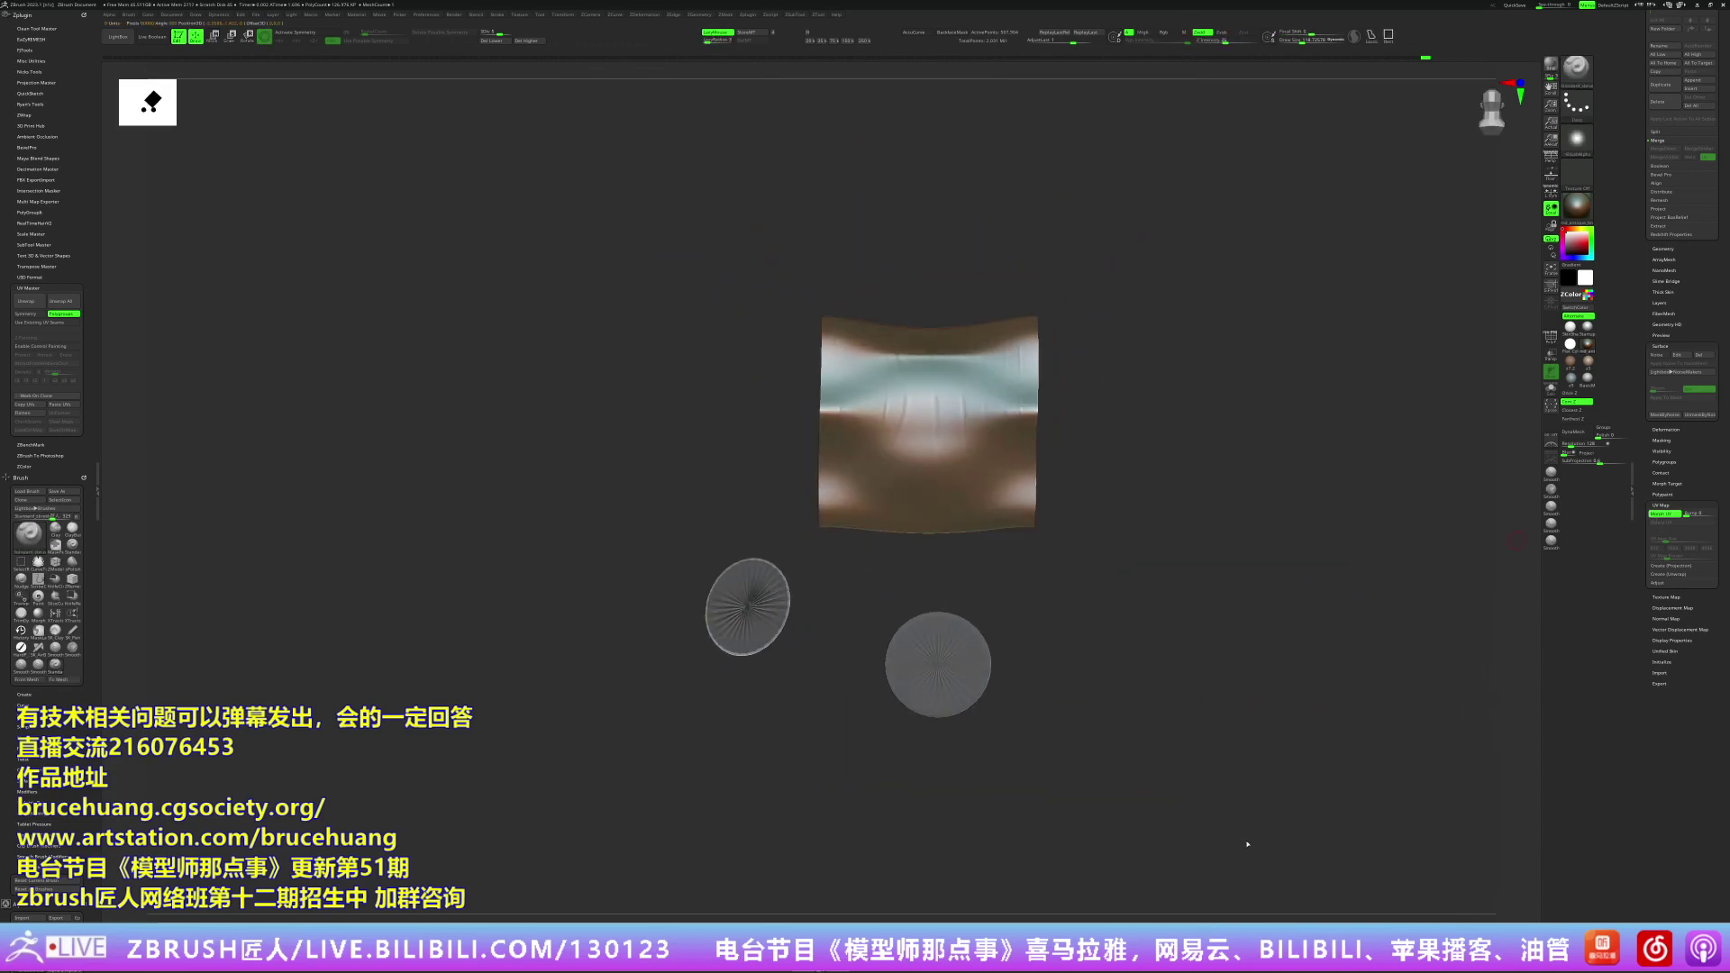
drag(1261, 818, 1444, 602)
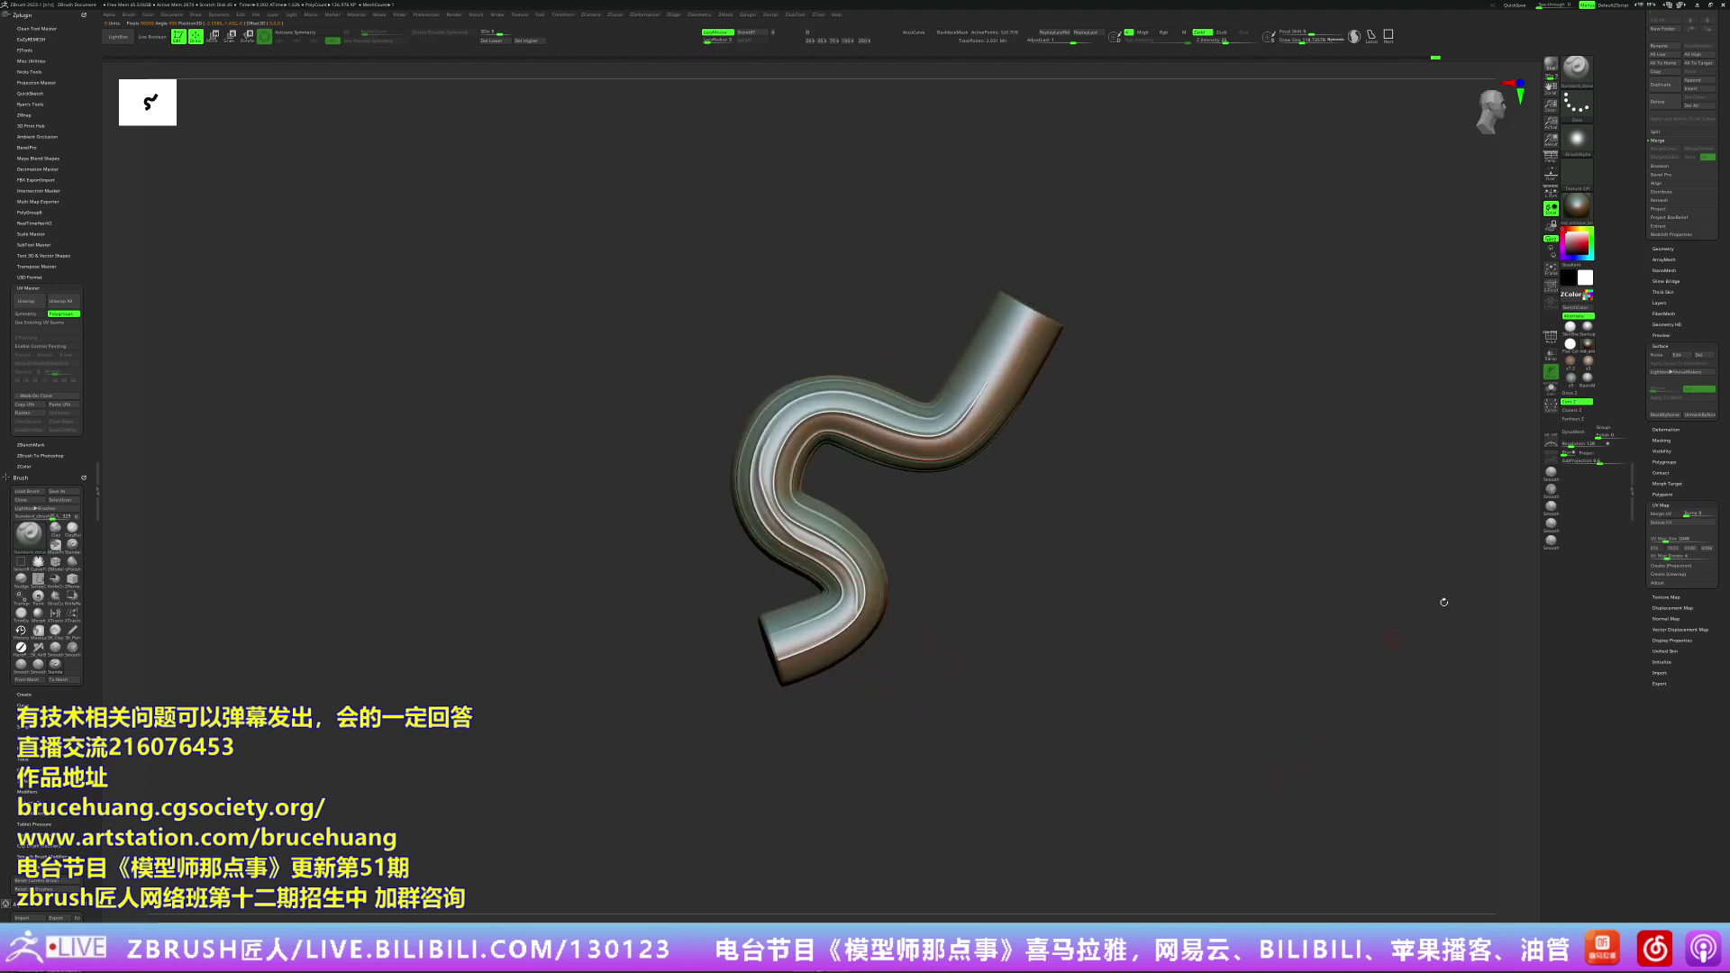
click(1665, 514)
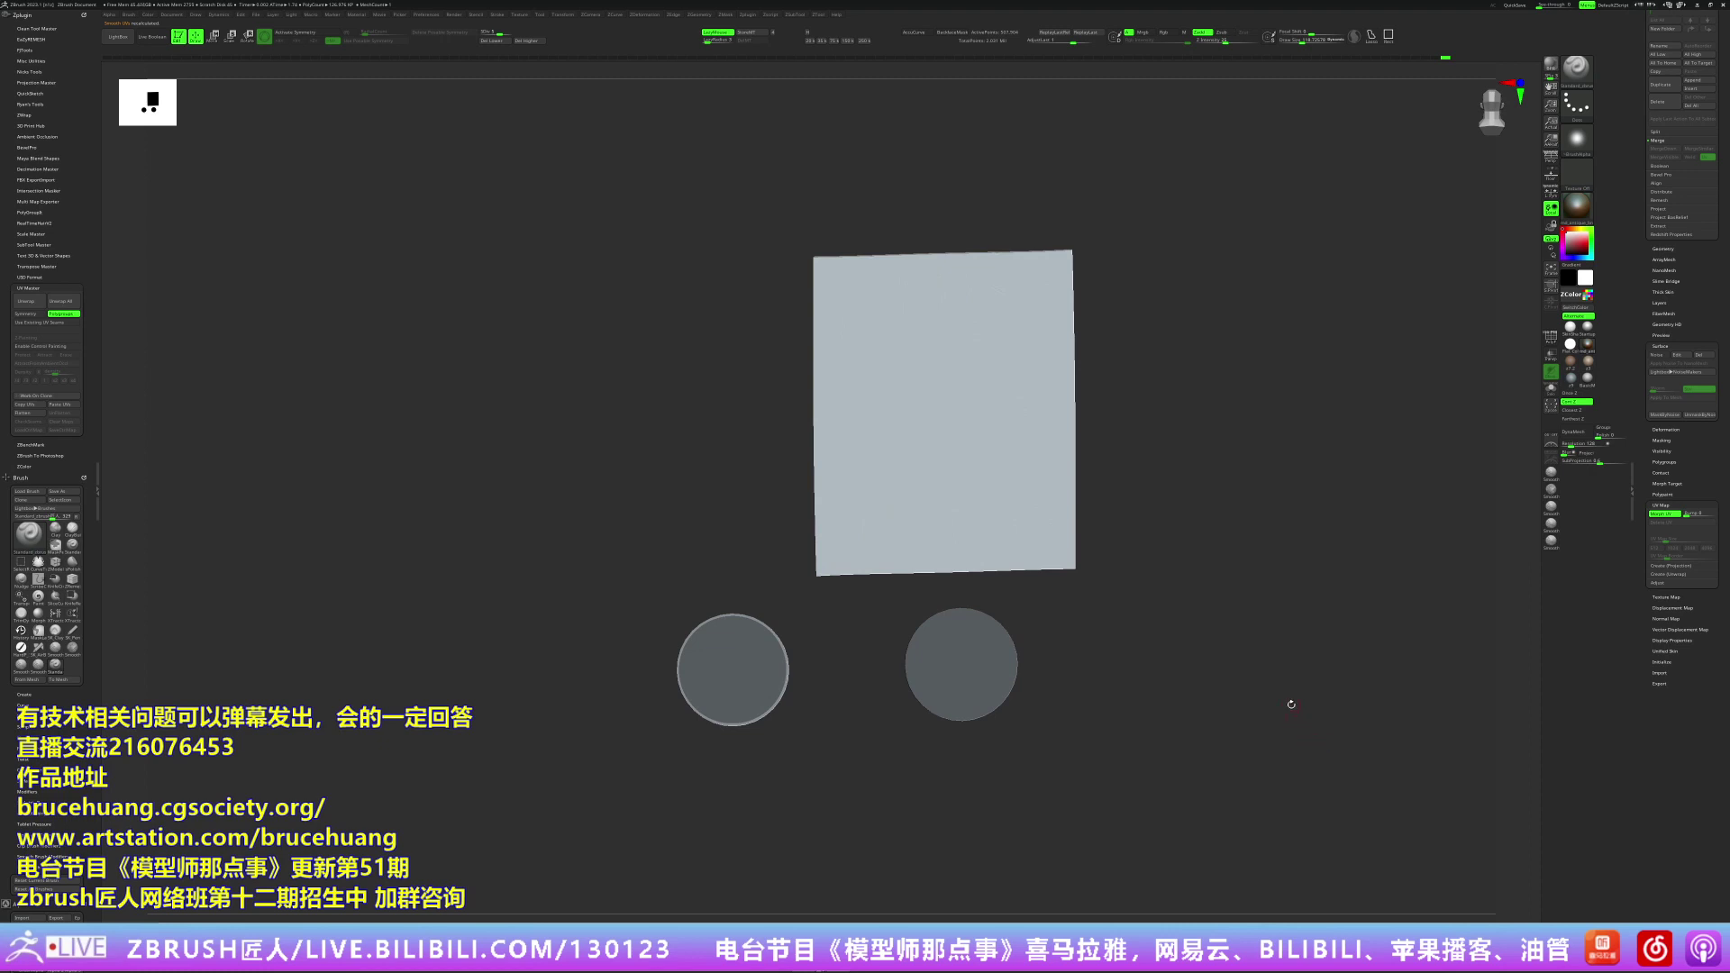
Step: Switch Morph UV off to restore the lengthwise-grooved S-tube and view it up close
drag(1290, 704, 1333, 541)
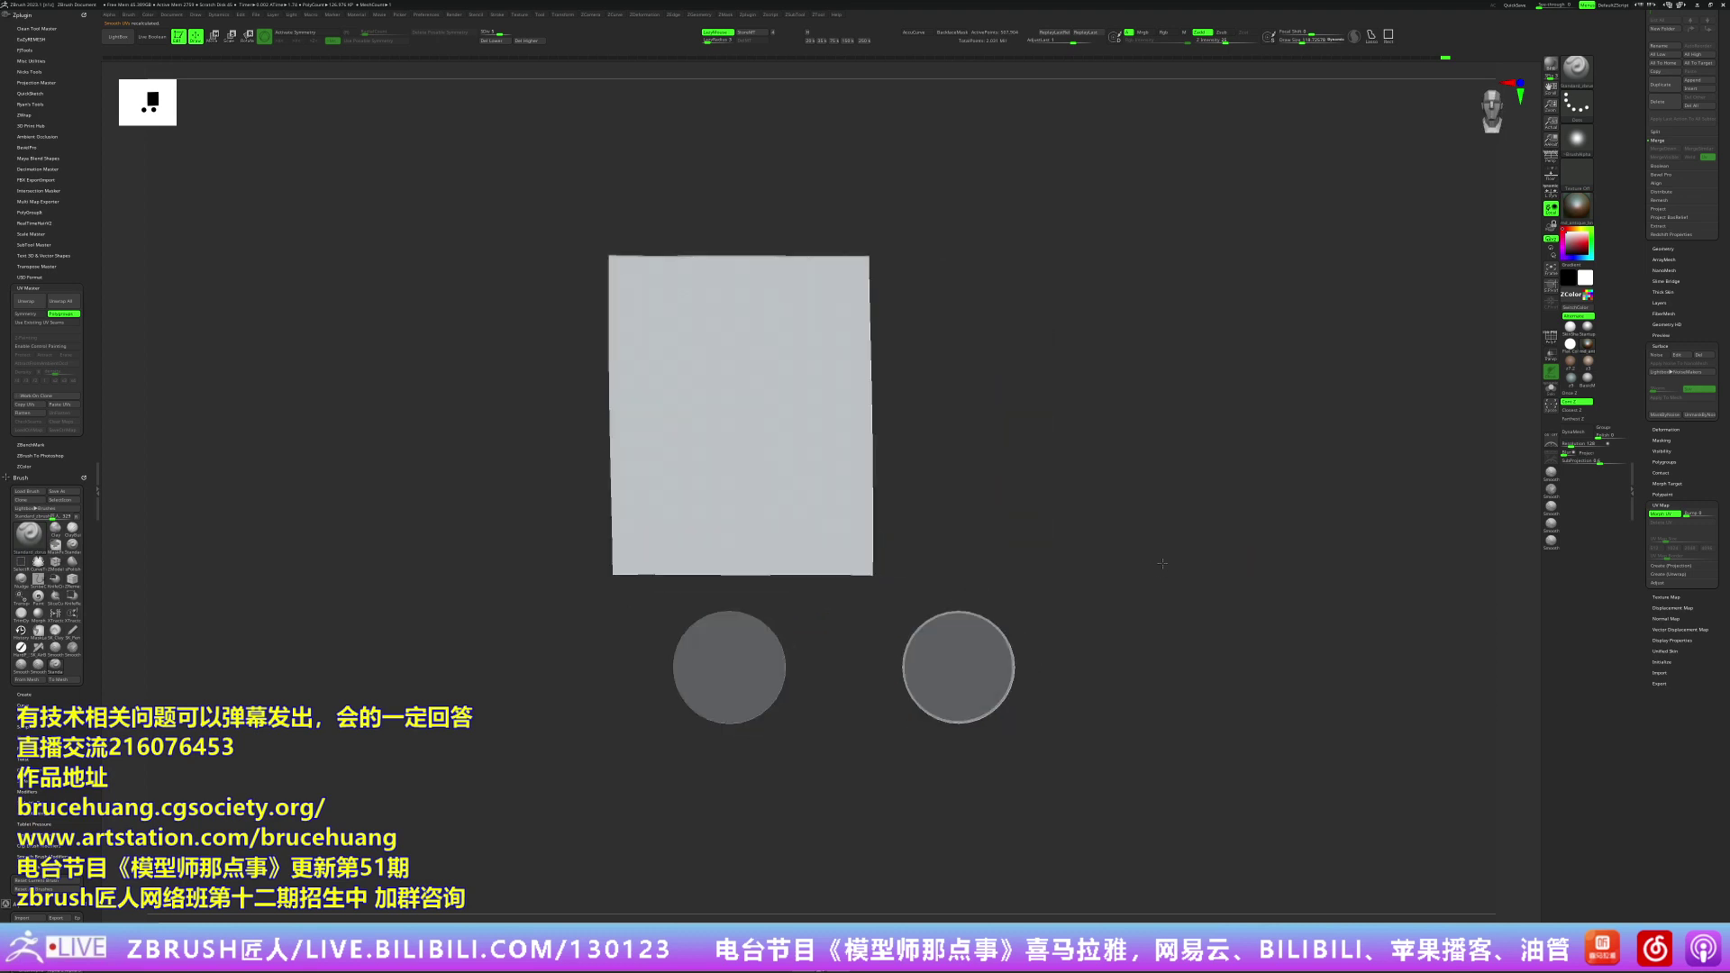
click(1663, 514)
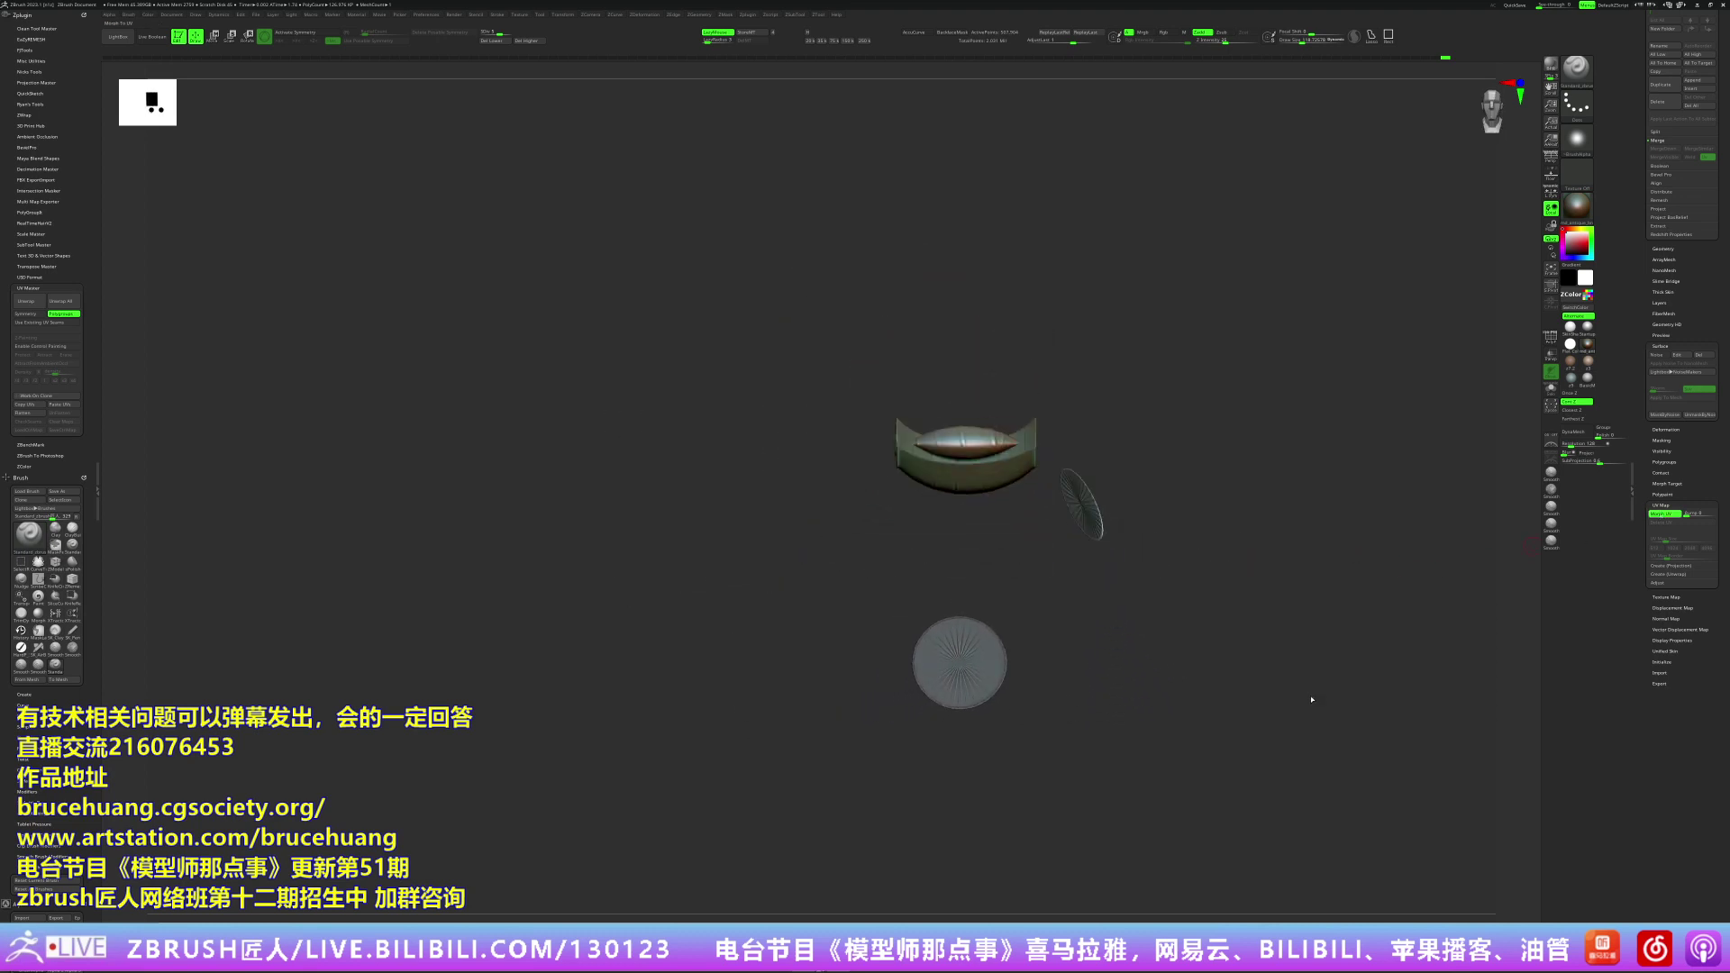
mouse_move(1322, 687)
mouse_down()
mouse_move(1281, 699)
mouse_move(1273, 741)
mouse_up()
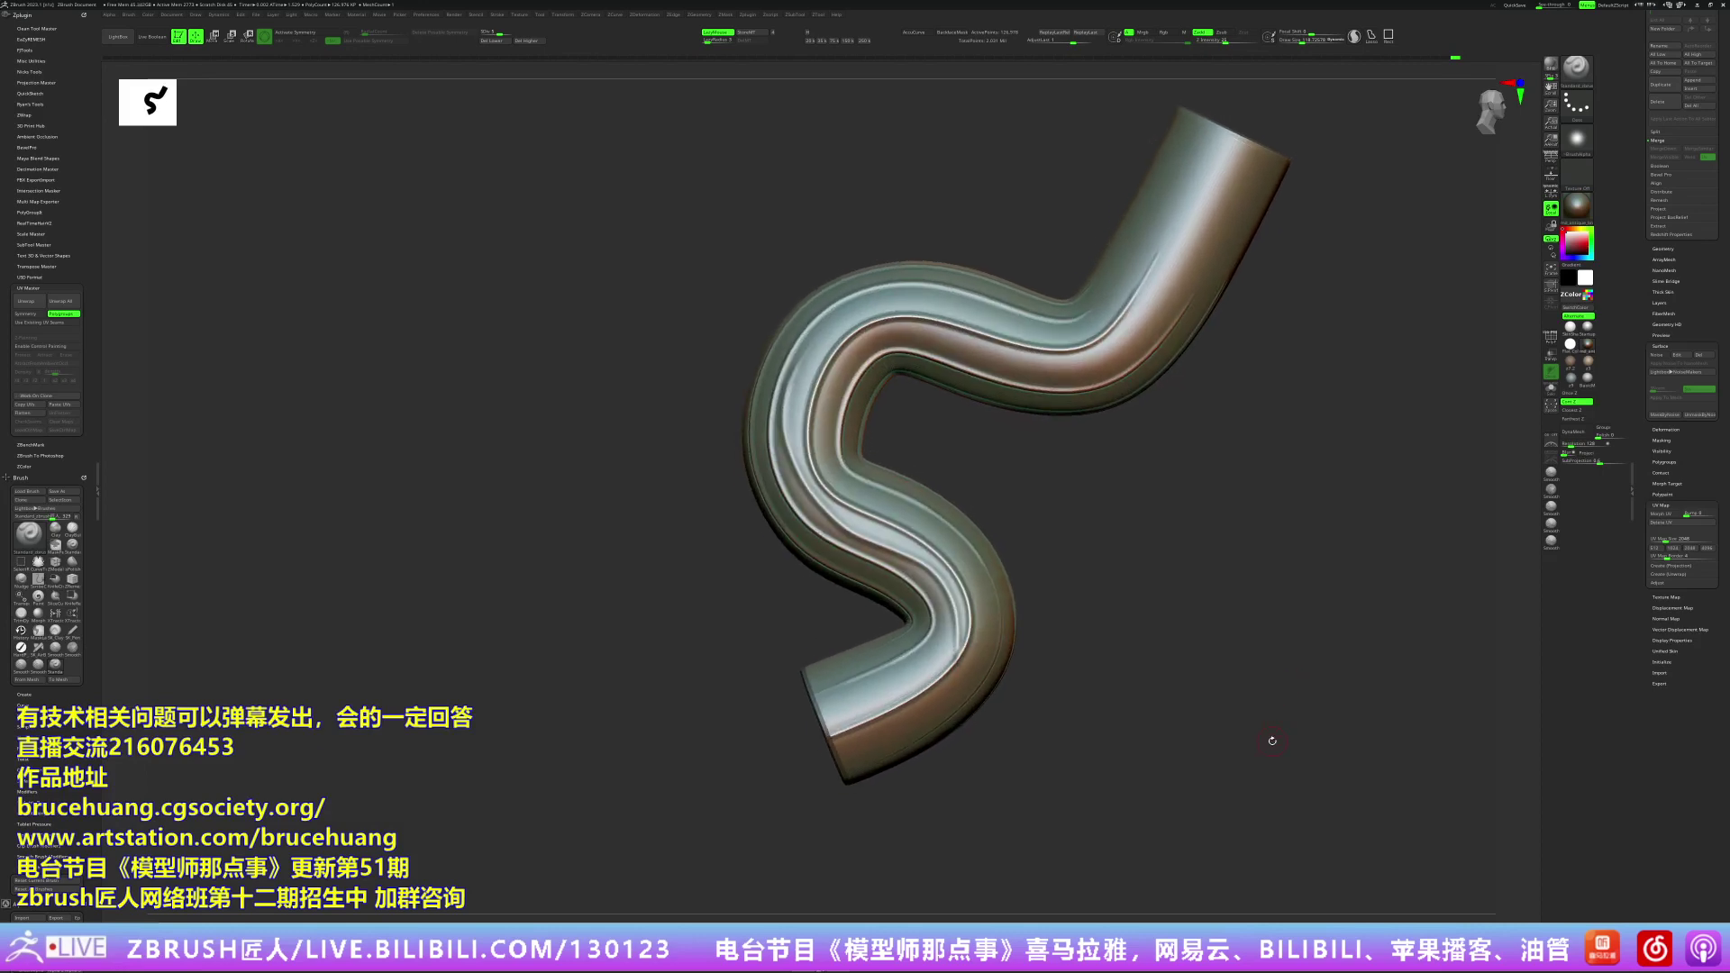